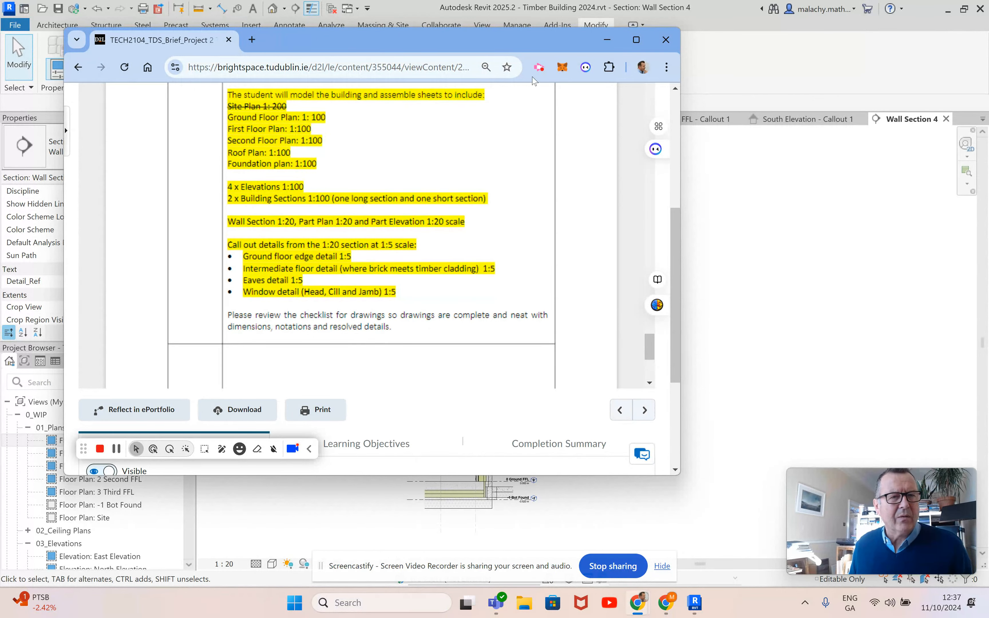
Switch from the browser brief to Revit and close the A101 - Plans 1, A102 - Plans 2 and A104 - Elevations sheets
click(607, 40)
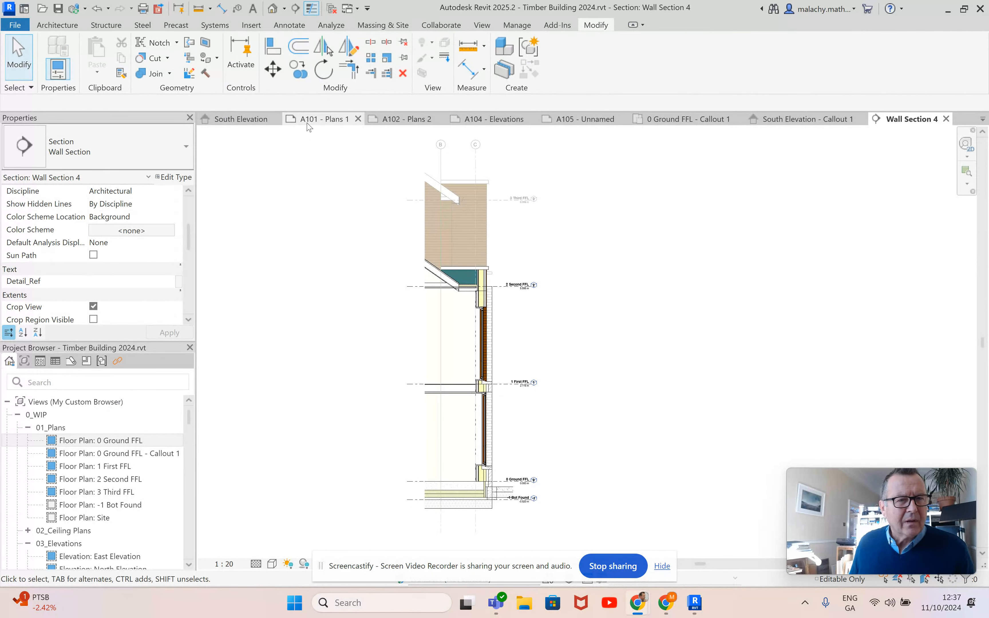
click(358, 119)
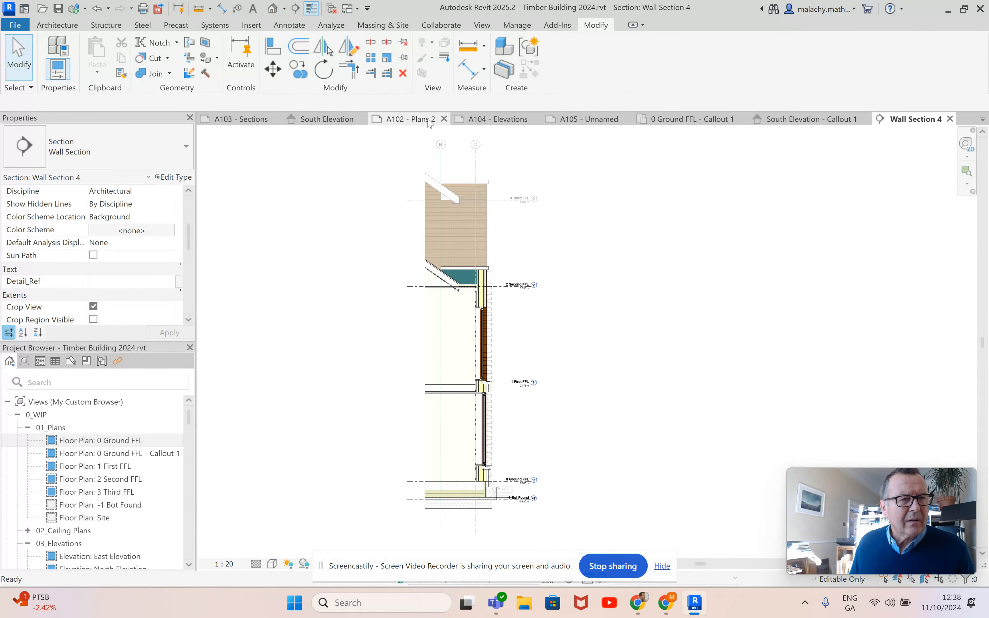
click(444, 119)
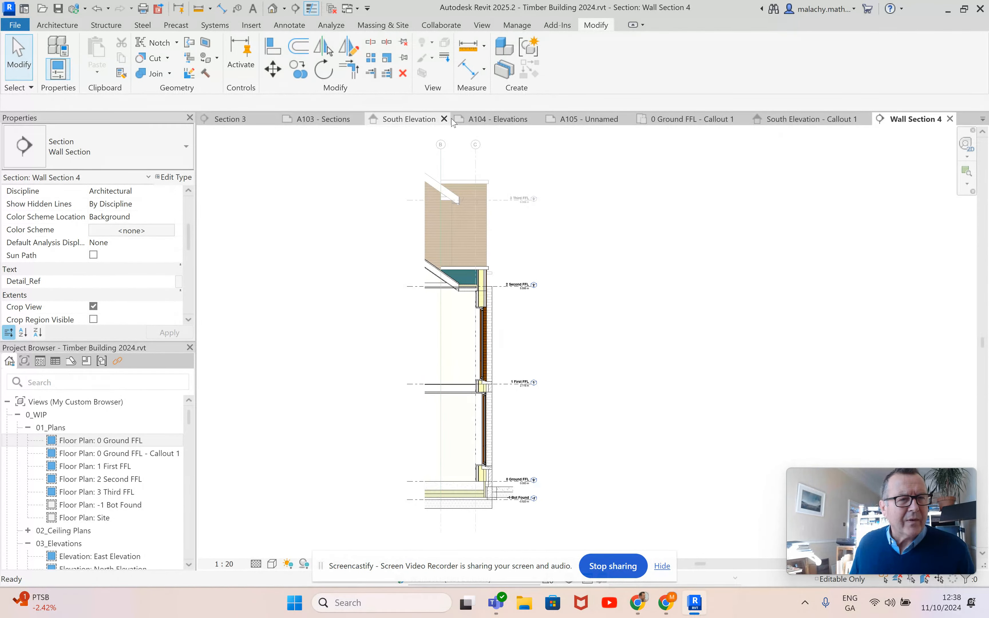
click(534, 119)
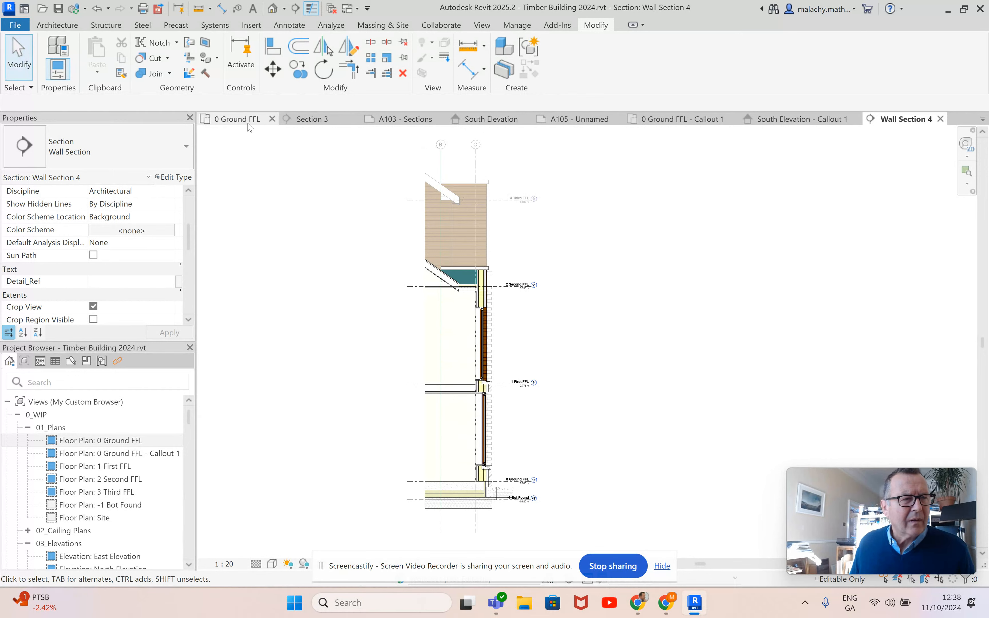
In the 0 Ground FFL plan, move the wall section line from the bay window to the main front wall beside it, and open Wall Section 4
click(238, 119)
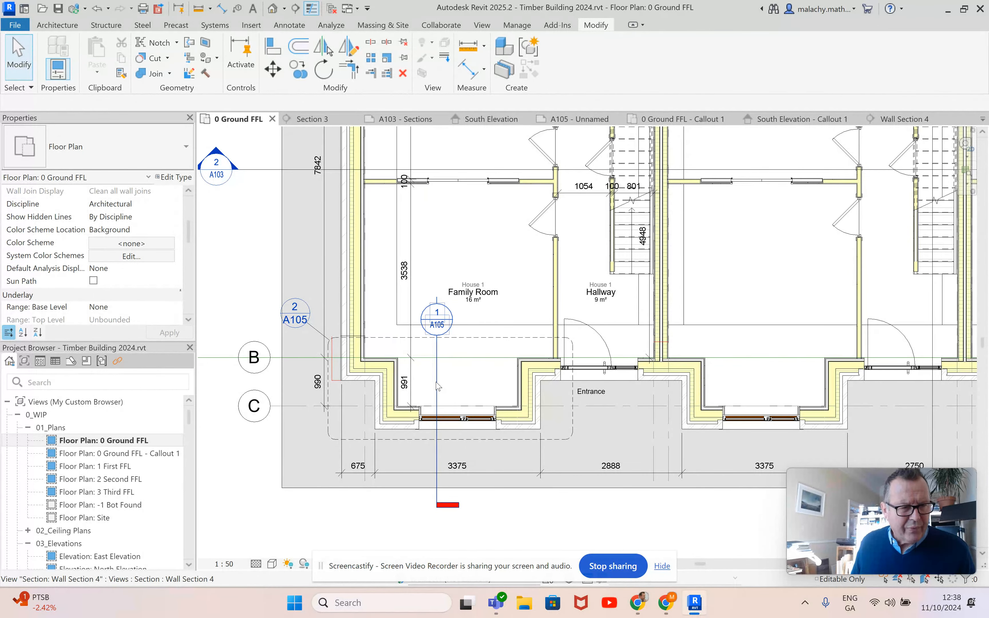
click(437, 385)
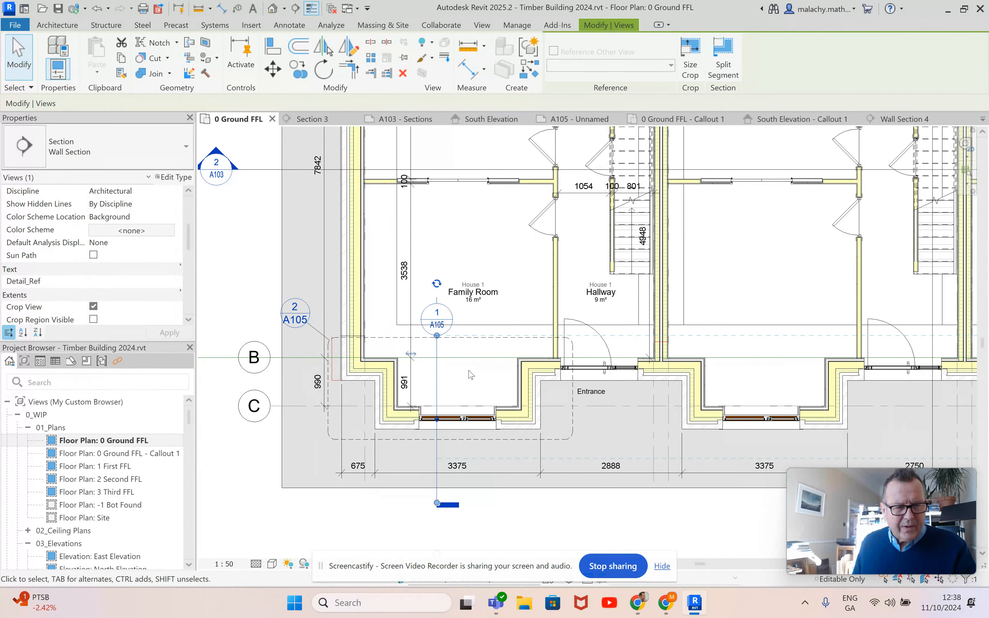
drag(437, 383, 369, 350)
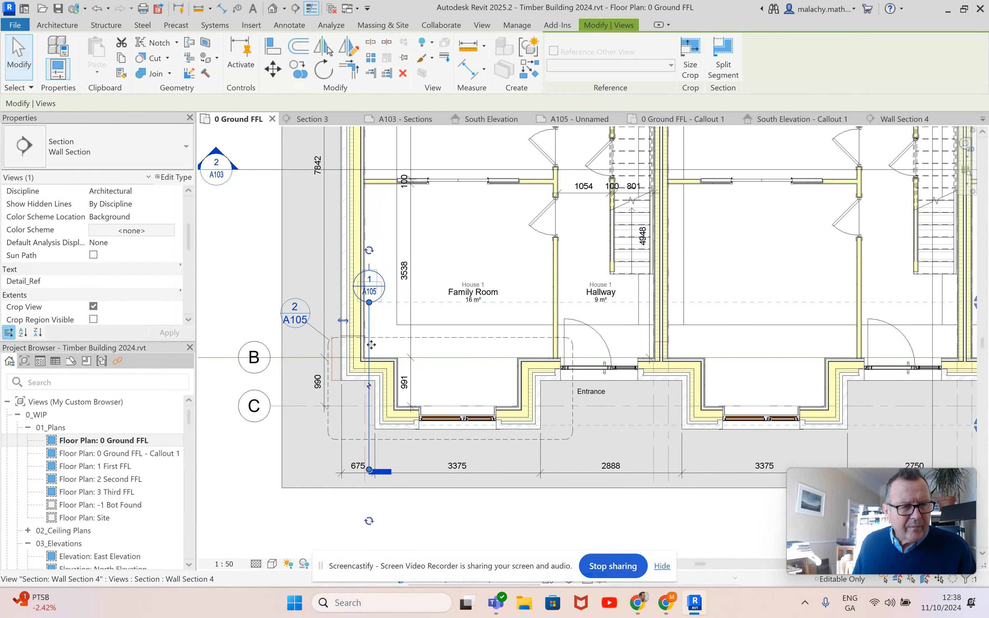
double_click(370, 286)
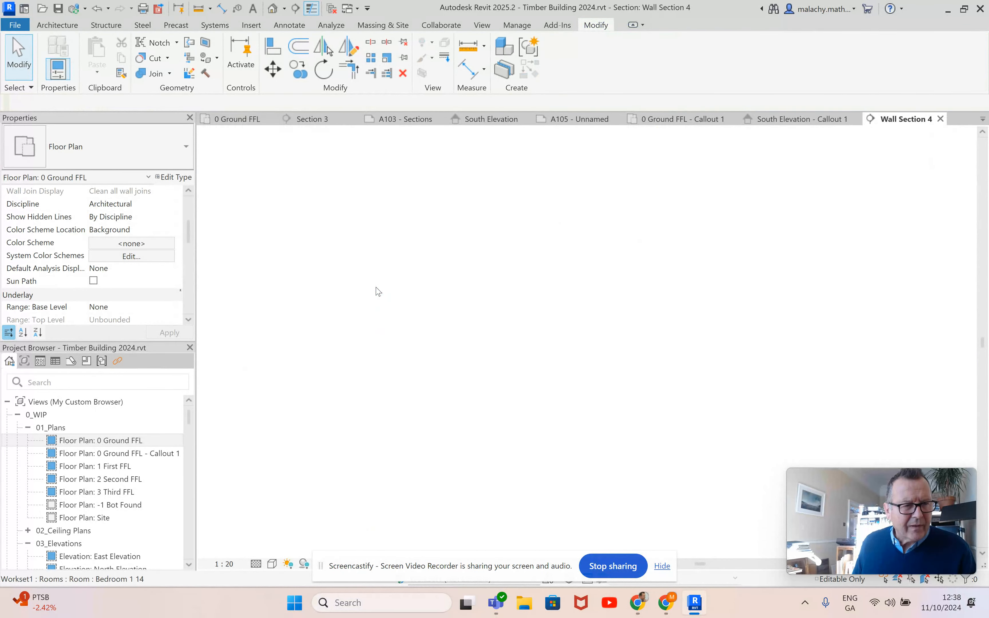
middle_drag(547, 447, 544, 428)
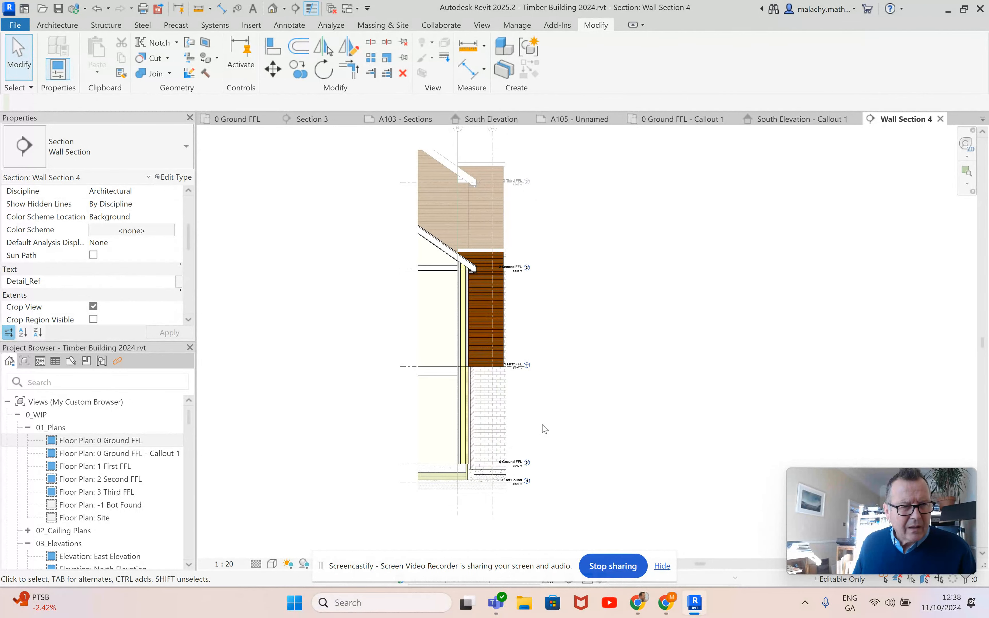
Show Wall Section 4's crop region, widen it outward on the exterior side past the bay wall, and hide the crop region again
drag(442, 566, 436, 590)
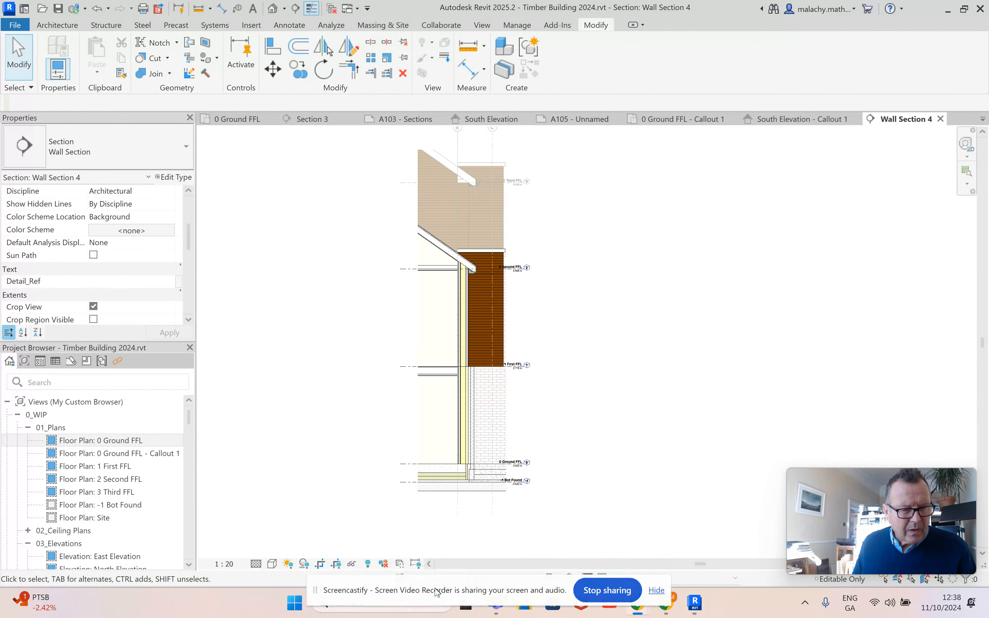
click(336, 564)
click(507, 439)
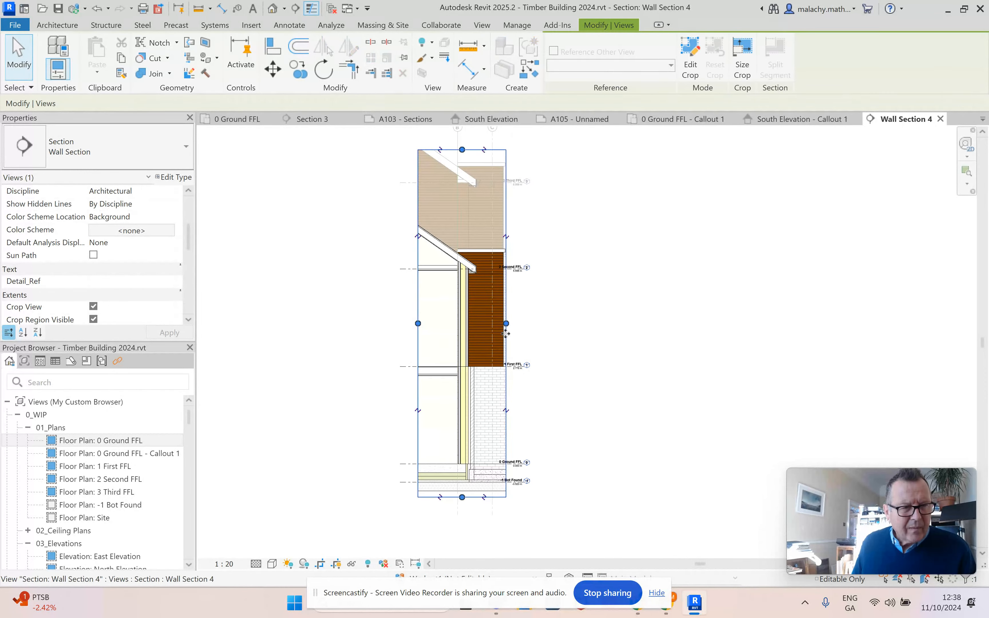
drag(506, 323, 528, 324)
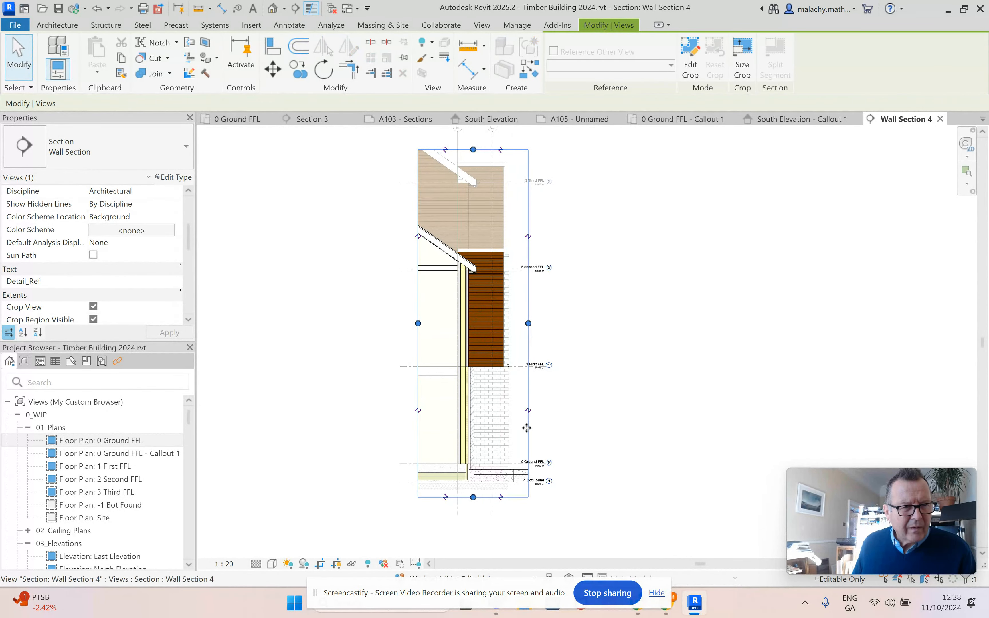
click(457, 530)
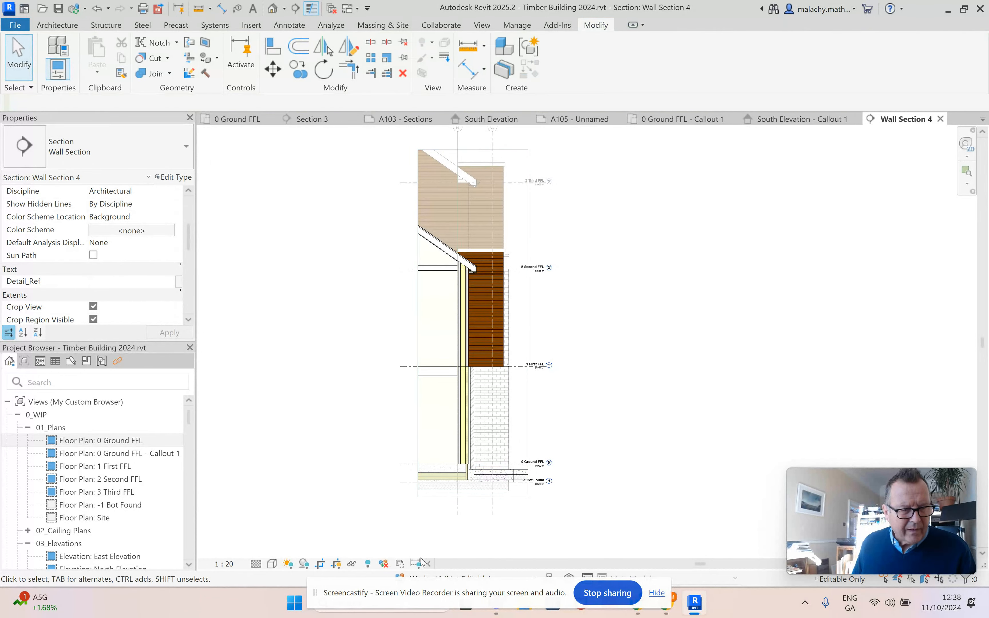
click(341, 565)
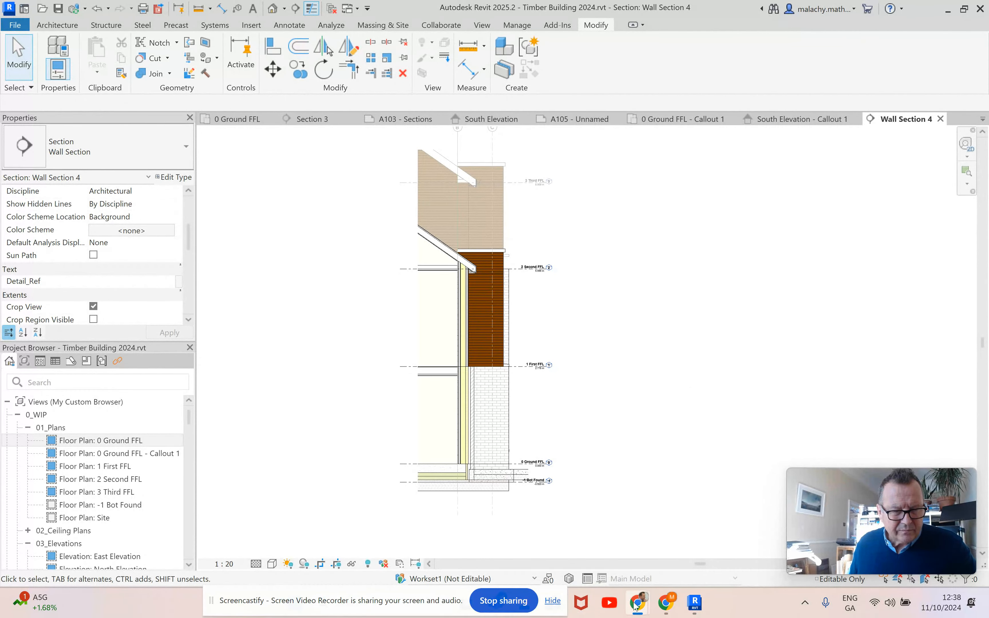
Check the project brief in the browser for the required 1:5 callout details, and return to Revit
mouse_move(636, 605)
click(562, 544)
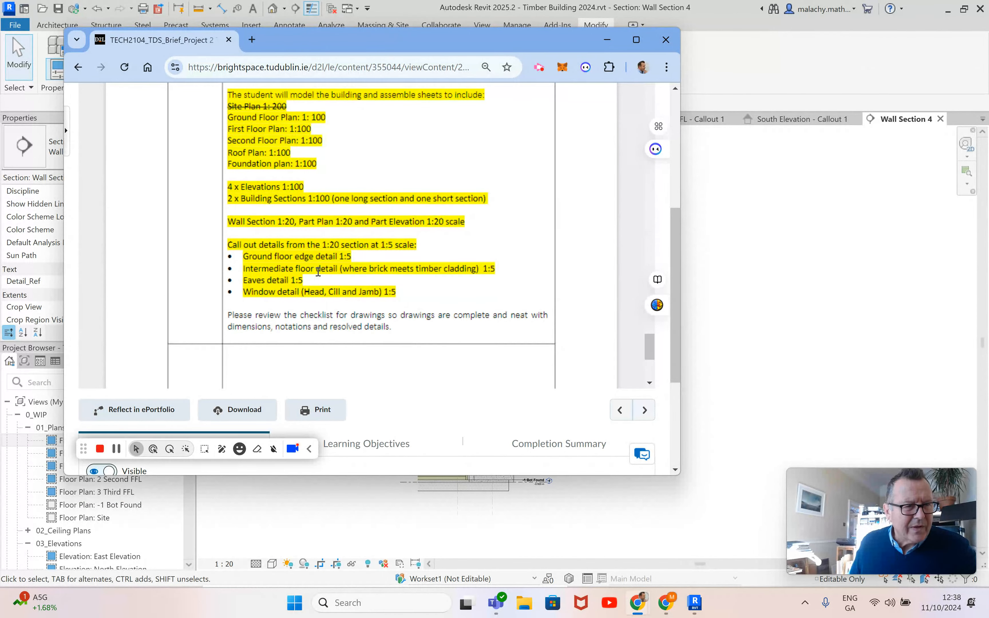
click(607, 40)
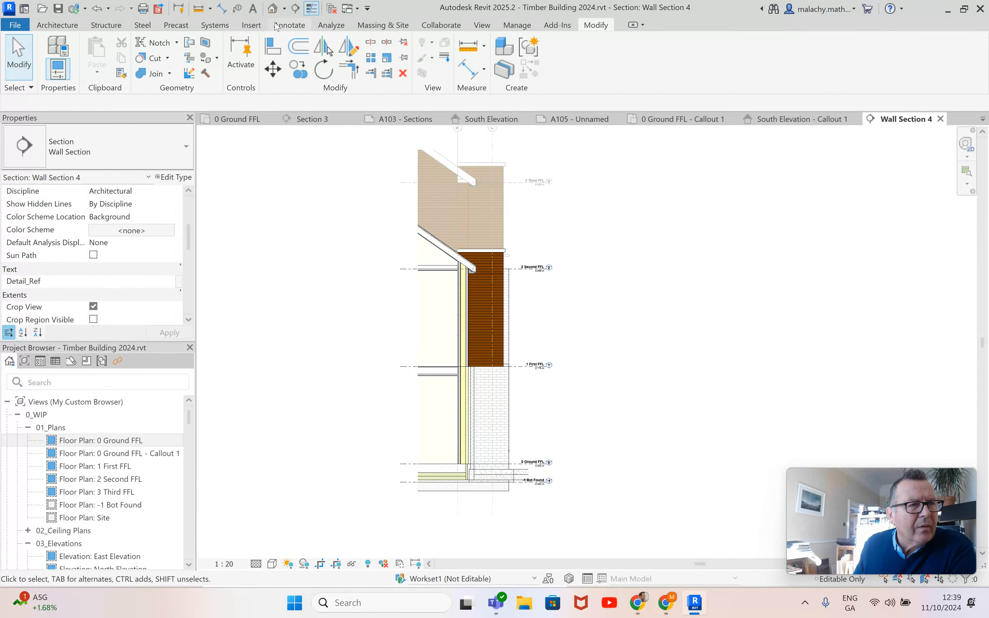
Create a rectangular callout around the wall base at 0 Ground FFL and the foundation, and move its head above the callout's exterior corner
click(482, 25)
click(466, 67)
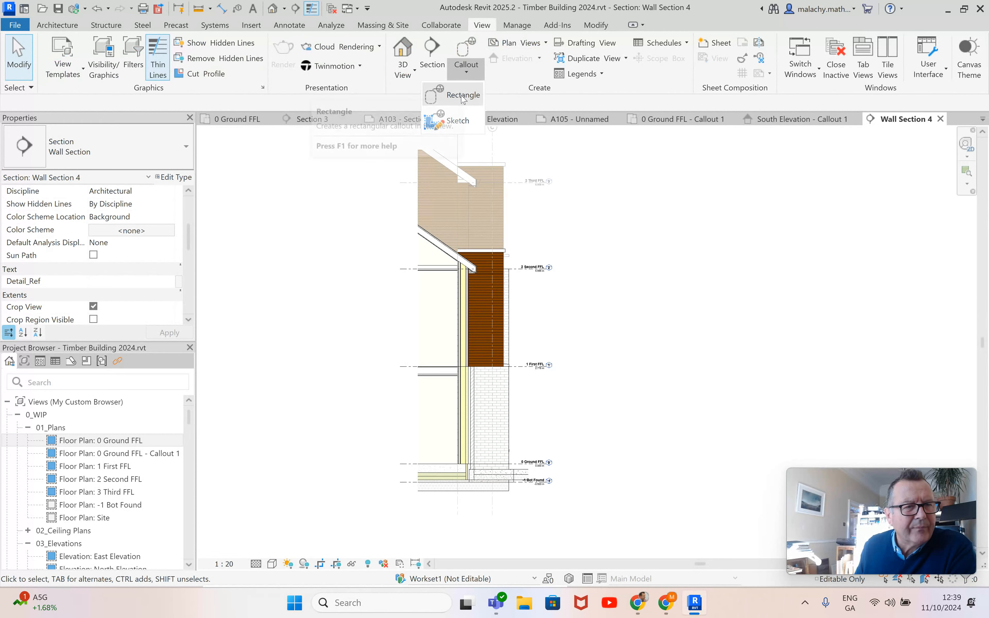
click(463, 97)
scroll(452, 444, up, 2)
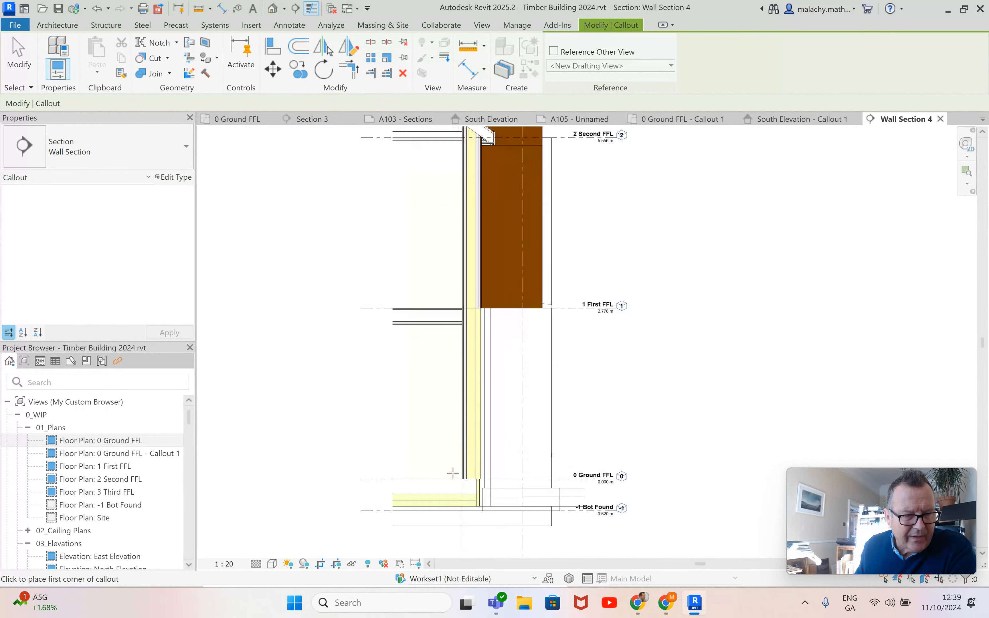
click(435, 445)
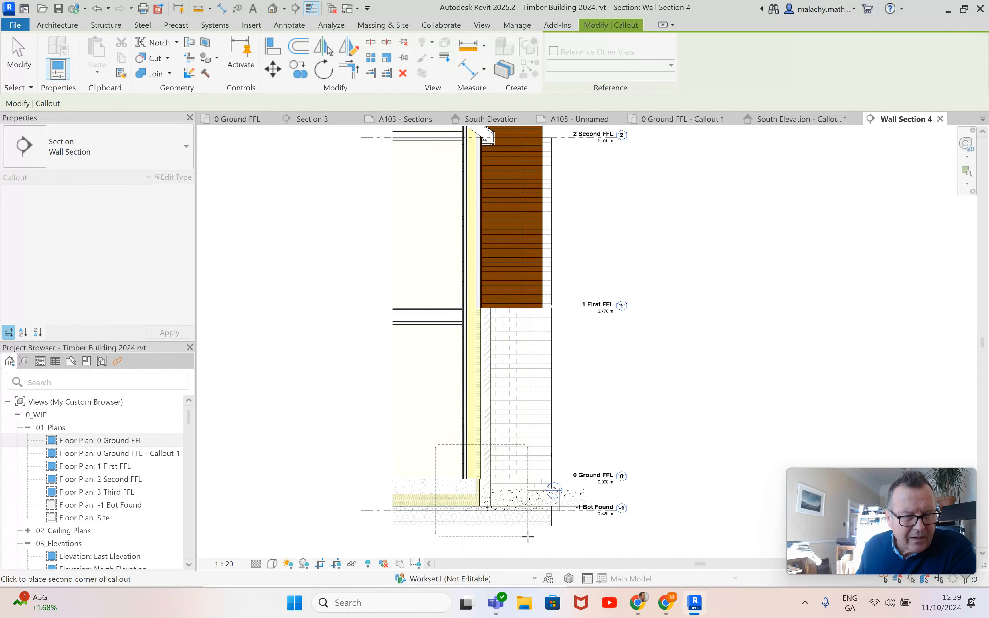
click(527, 536)
click(550, 490)
drag(549, 490, 542, 432)
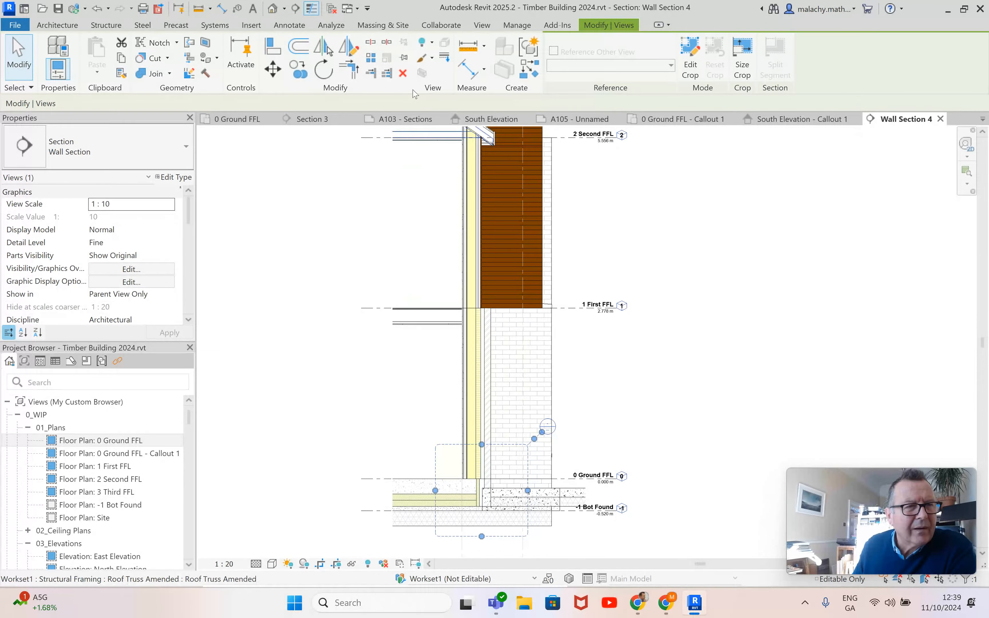
Create a rectangular callout around the wall and floor junction at 1 First FFL, and move its head below the callout's exterior corner
click(481, 25)
click(466, 69)
click(456, 95)
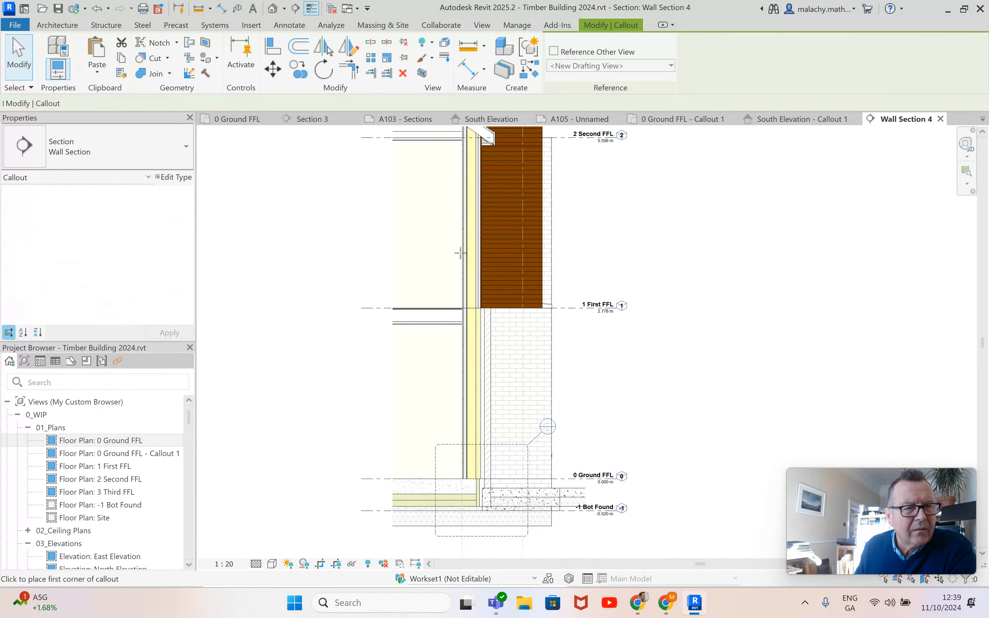
click(434, 262)
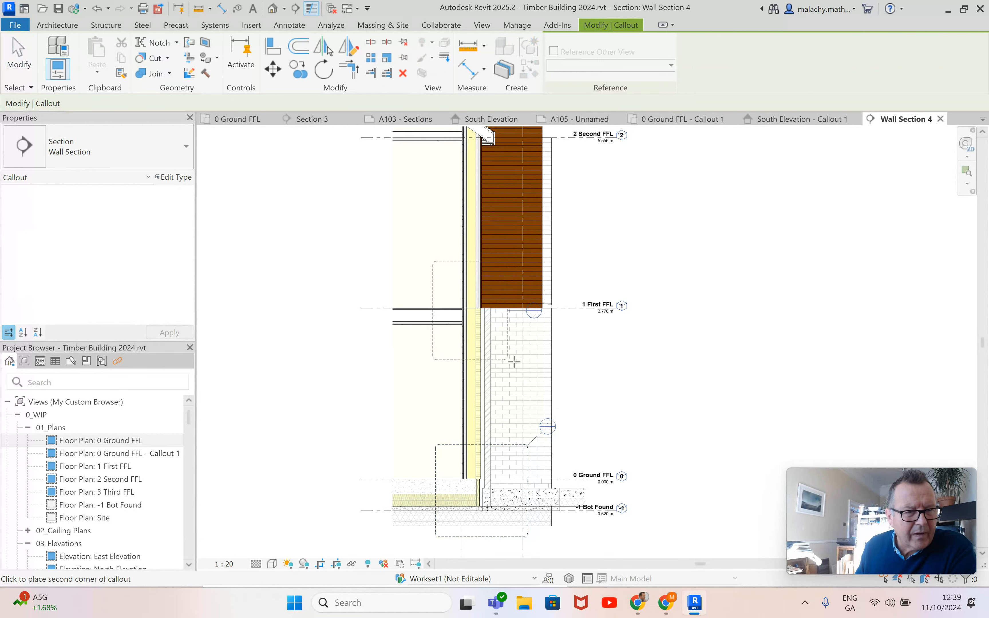
click(529, 363)
click(529, 324)
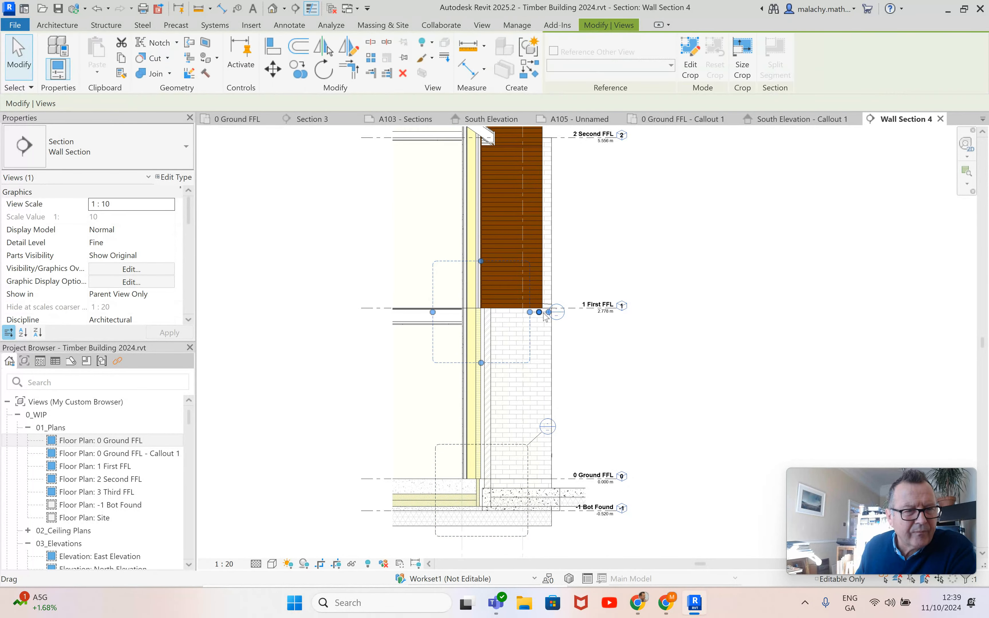
drag(549, 312, 545, 375)
click(593, 349)
Create a rectangular callout around the eaves at 2 Second FFL, and move its head to the interior side below the callout
middle_drag(510, 271, 510, 362)
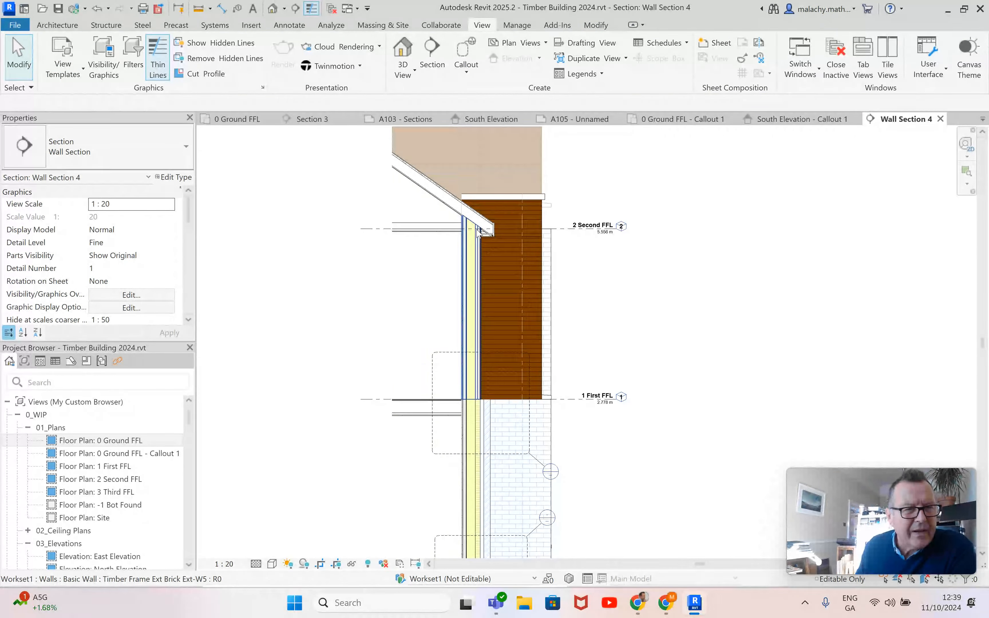
click(466, 71)
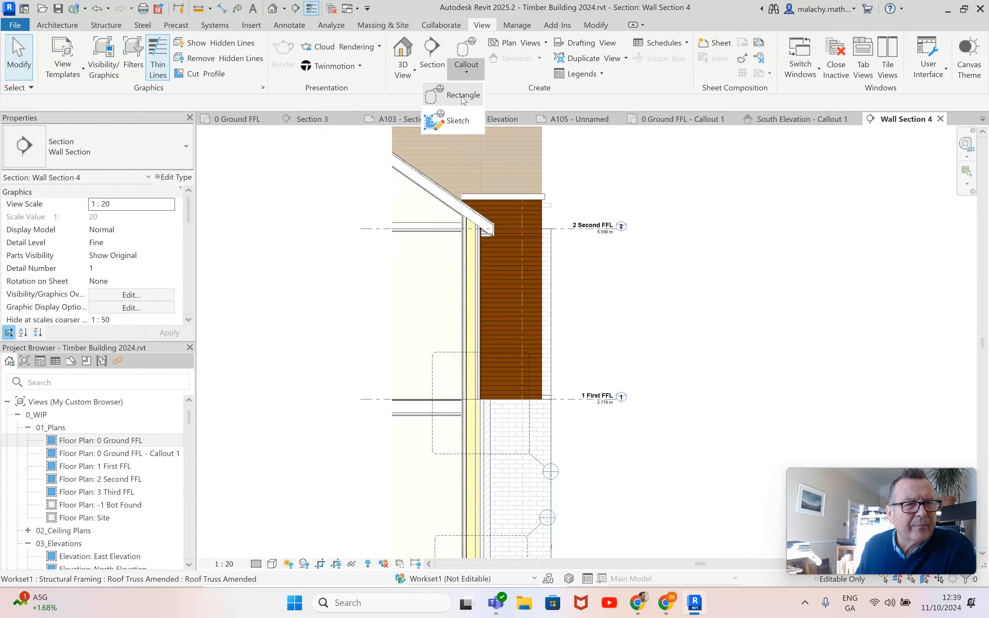
click(465, 100)
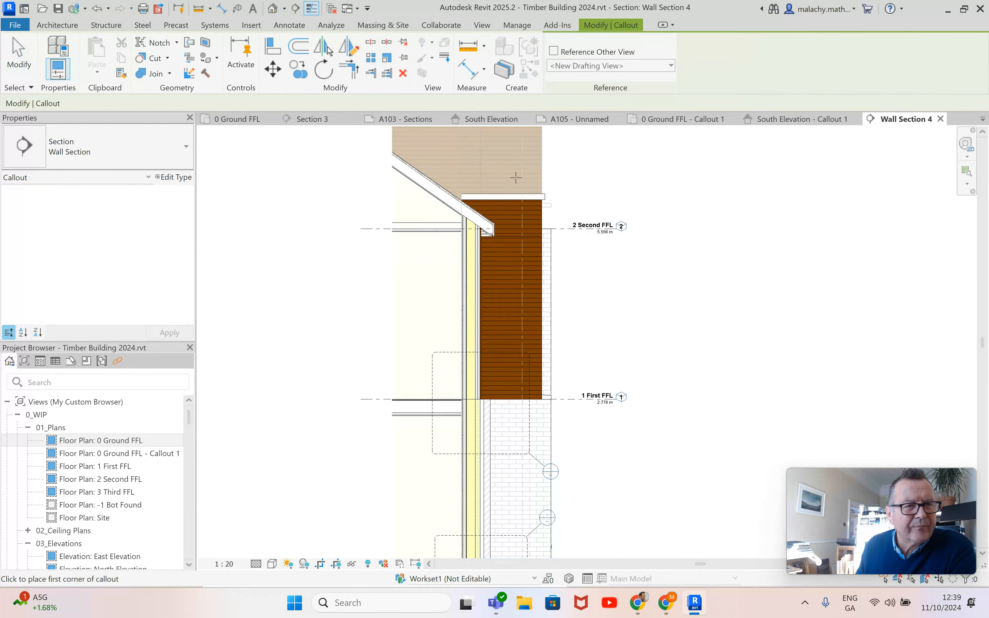
click(429, 169)
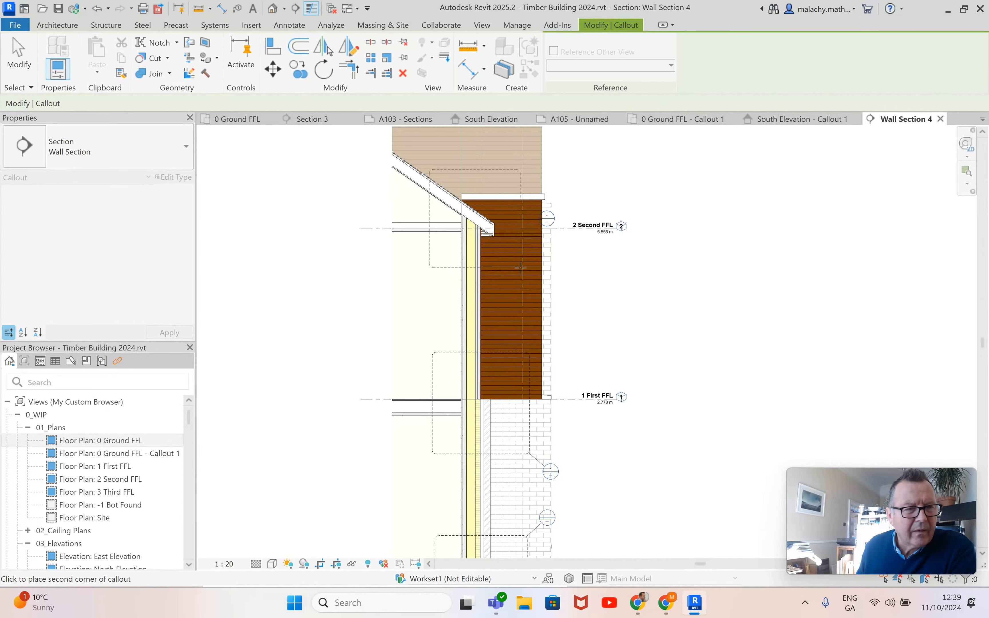
click(520, 267)
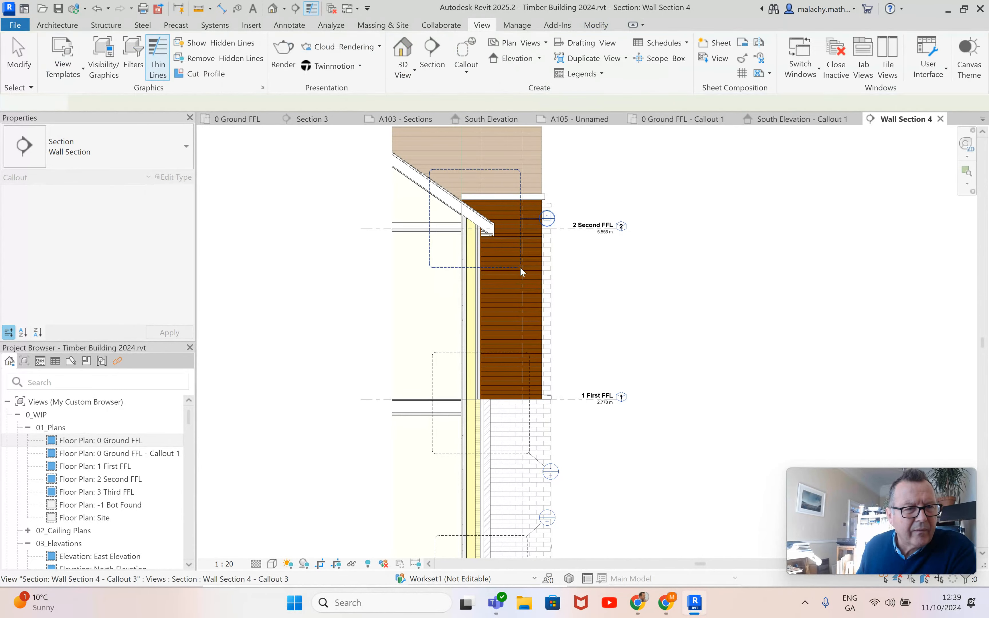
click(521, 190)
drag(539, 220, 413, 277)
Move the heads of the first floor and ground floor callouts to the interior side, in line with the eaves callout head
click(495, 454)
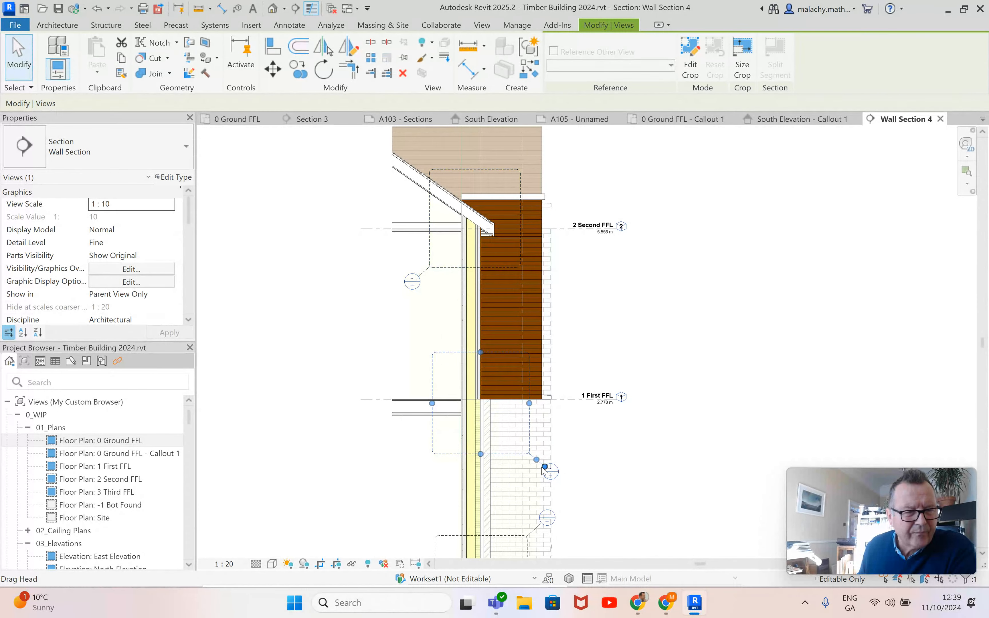
drag(544, 466, 420, 469)
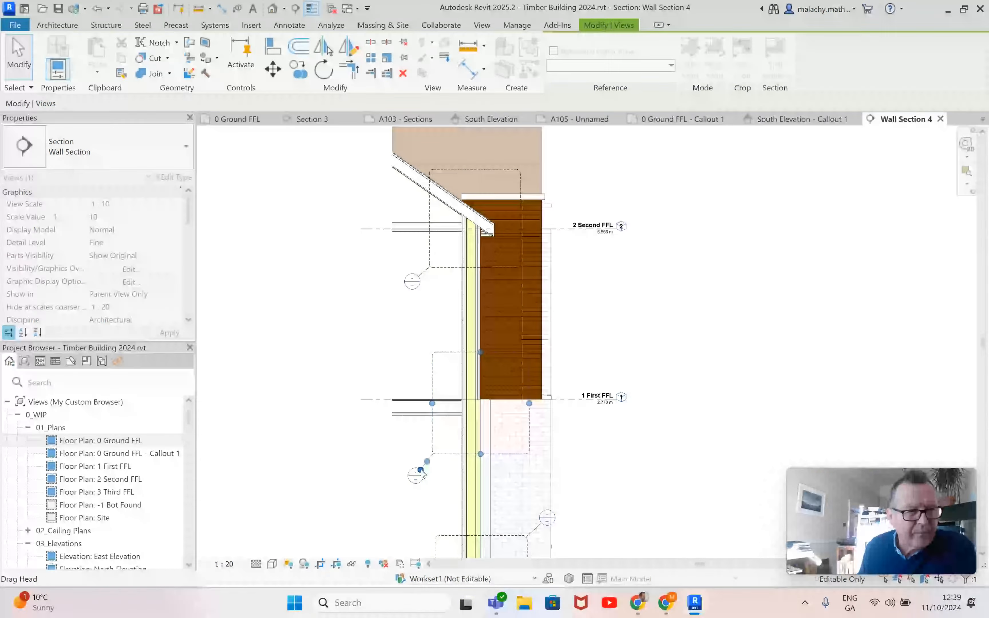
scroll(457, 425, down, 2)
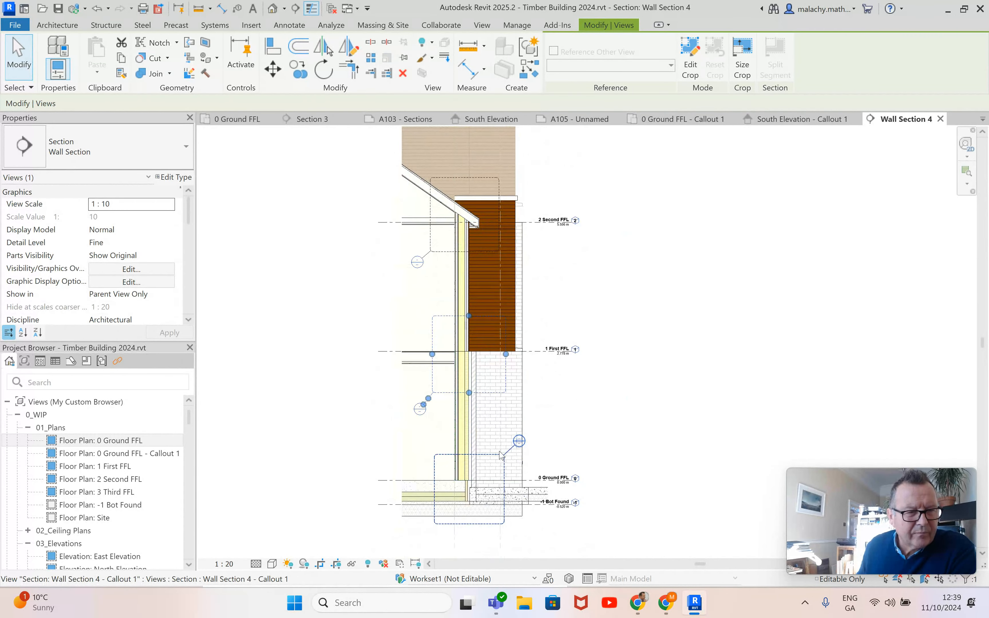
click(509, 450)
drag(515, 445, 421, 442)
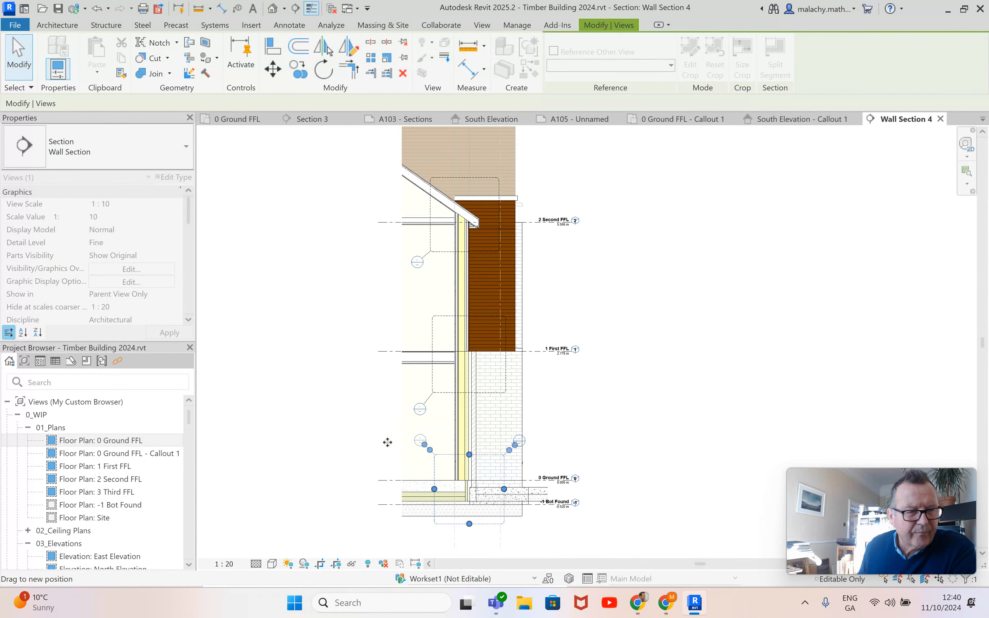
click(387, 442)
click(552, 409)
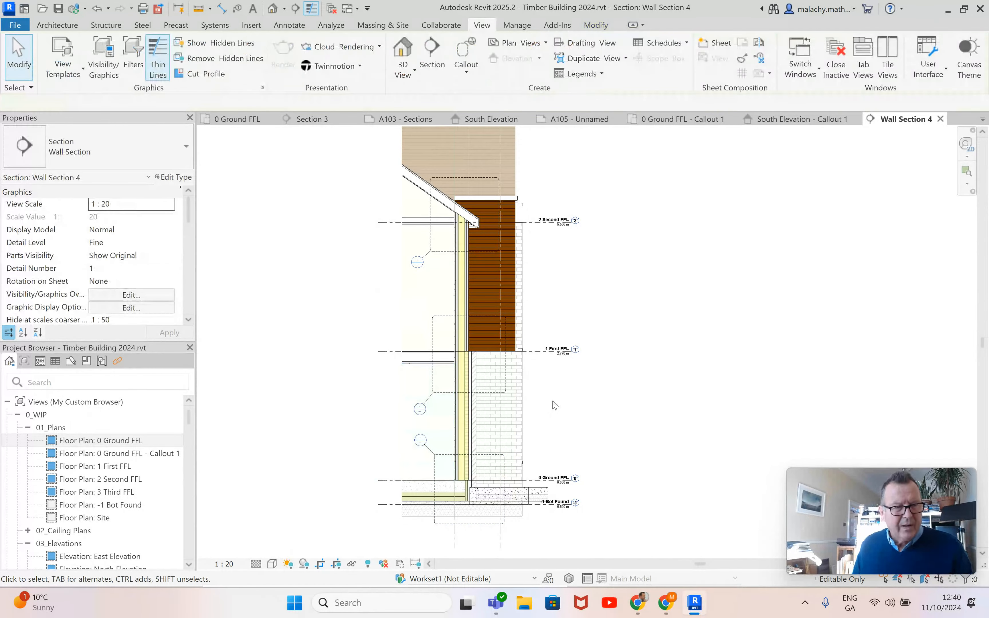
scroll(555, 302, up, 2)
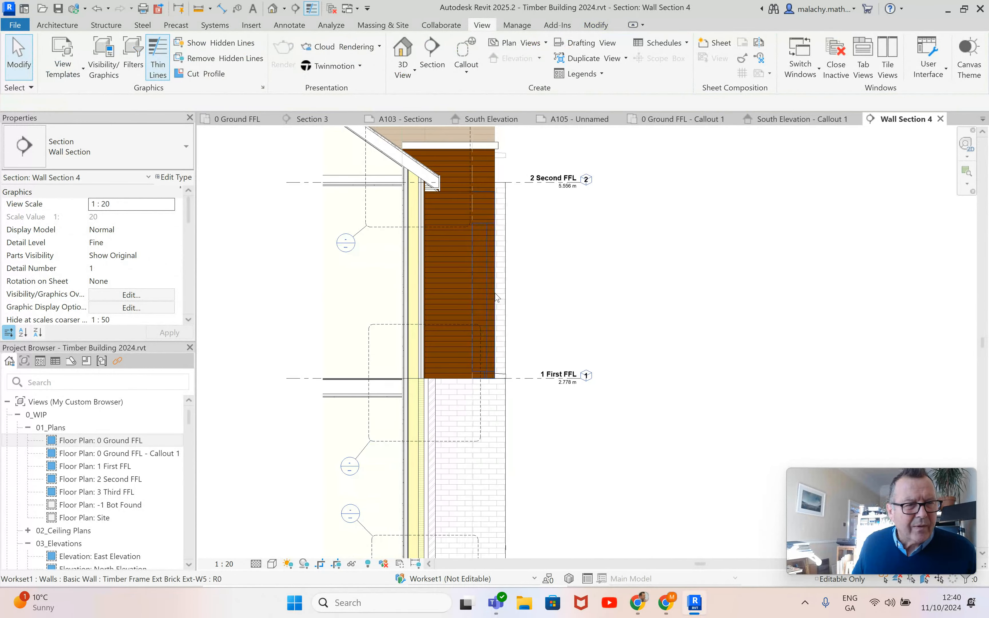
scroll(533, 300, down, 4)
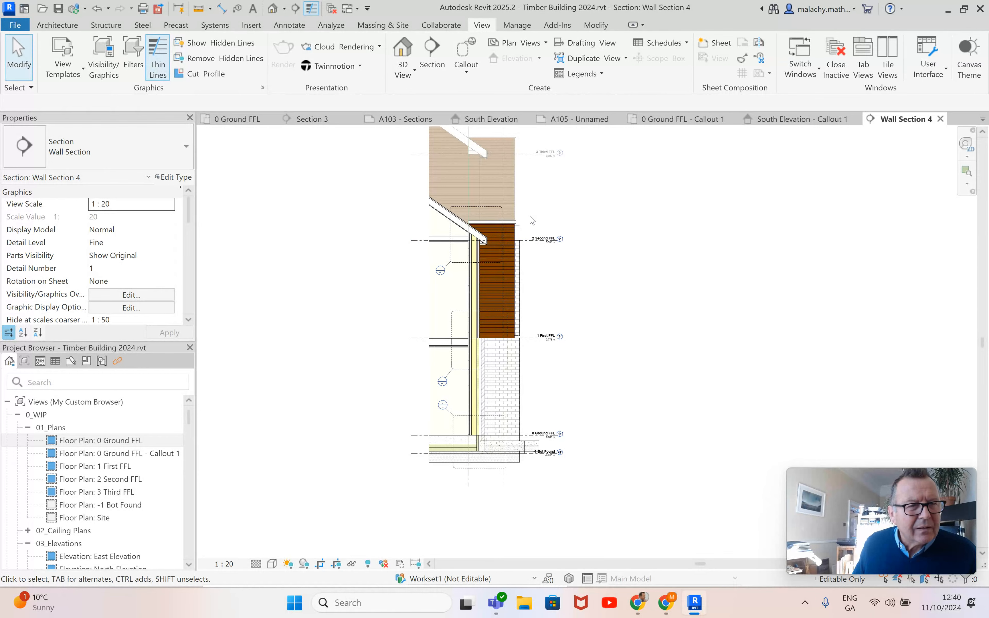
Override the graphics of the timber-clad walls and roof elements beyond the section cut, from 1 First FFL upward, to halftone in this view
scroll(530, 220, up, 4)
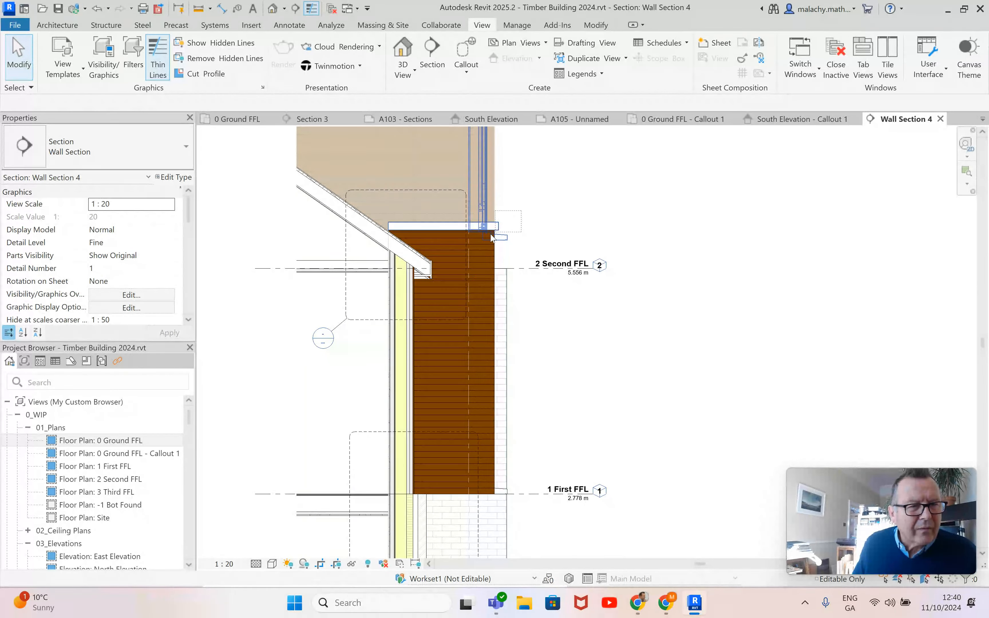
click(478, 246)
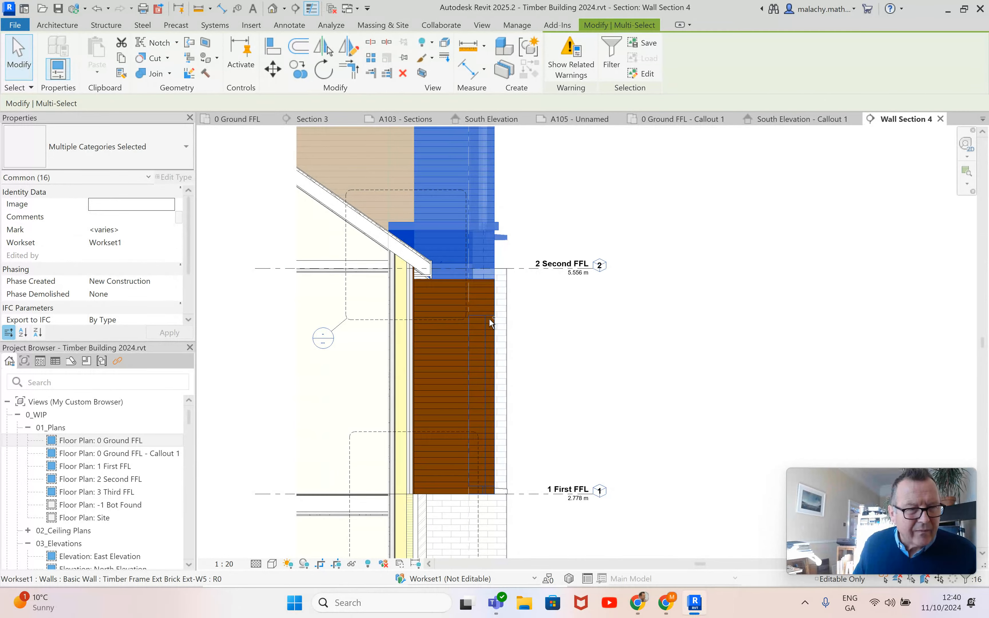
ctrl+click(496, 311)
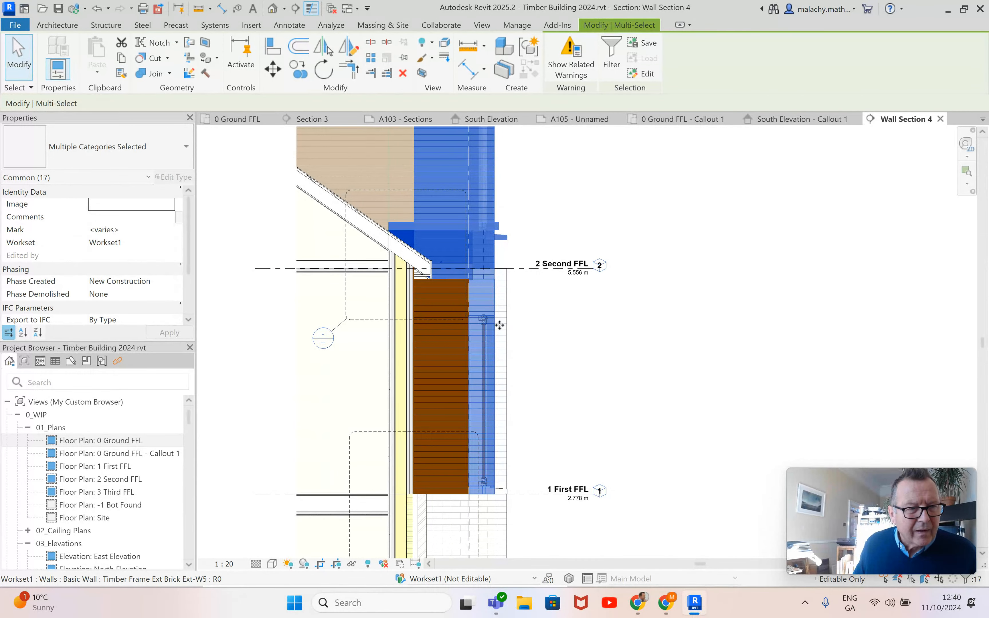
ctrl+click(422, 420)
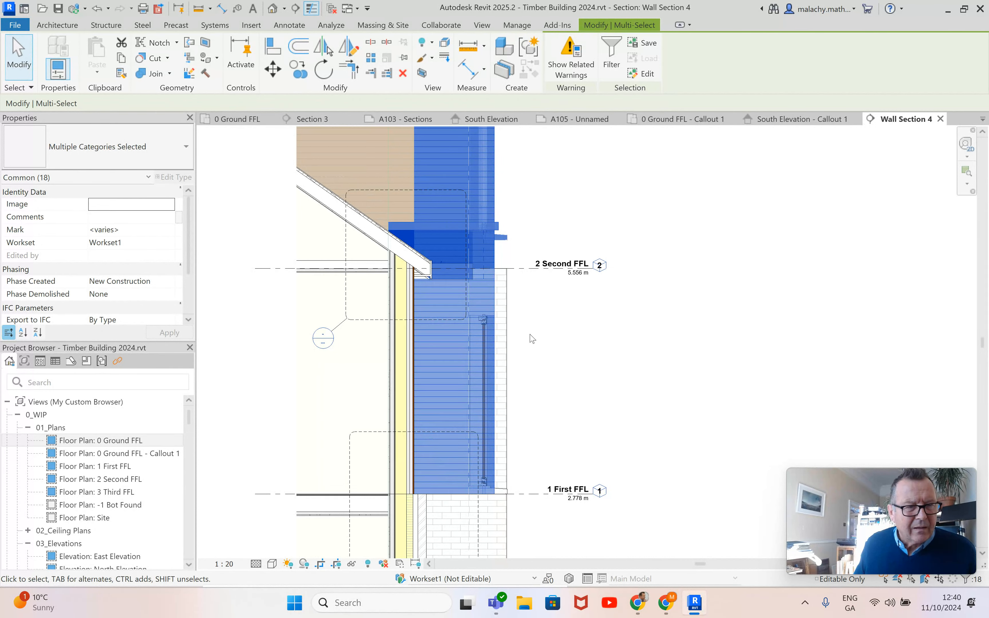
right_click(480, 257)
mouse_move(550, 311)
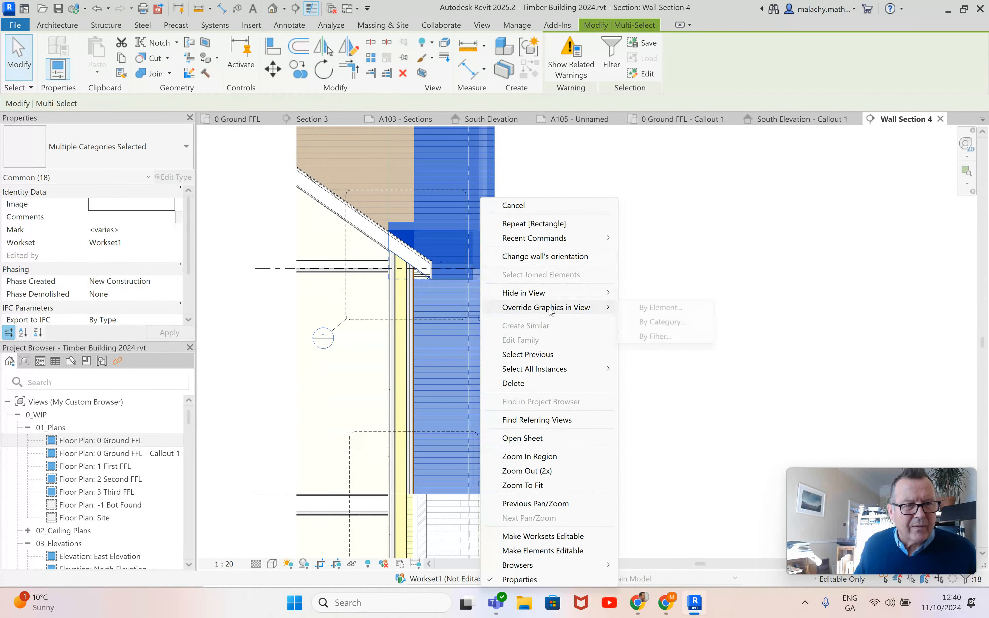
click(657, 309)
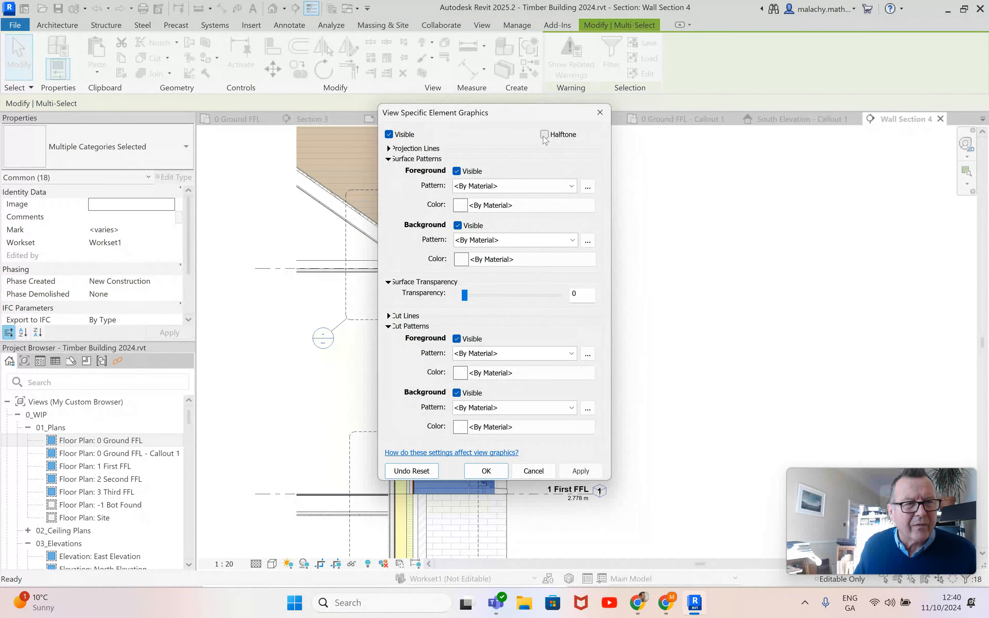
click(544, 134)
click(580, 471)
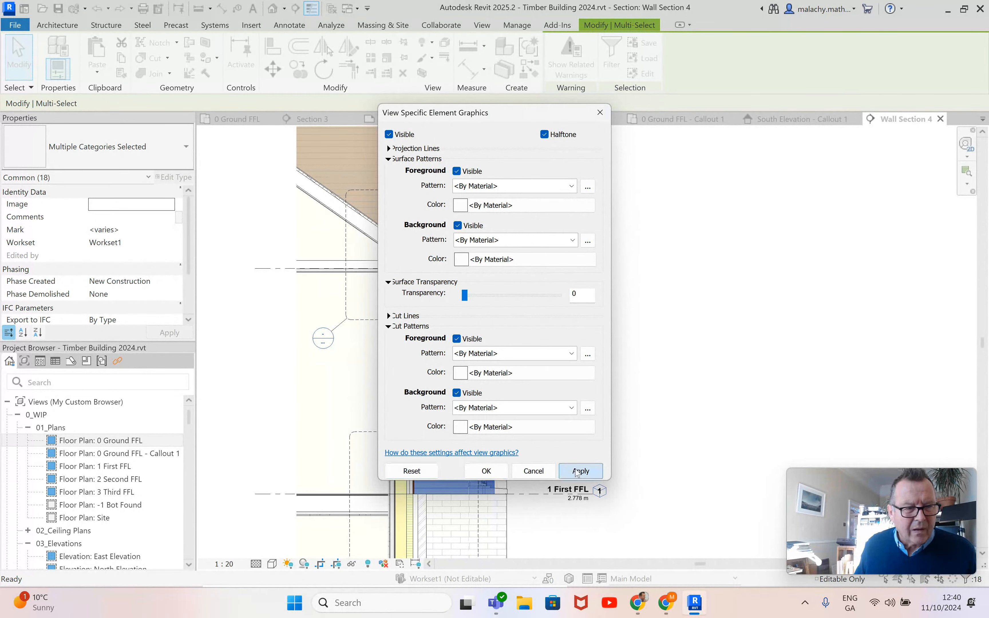
click(486, 471)
click(637, 394)
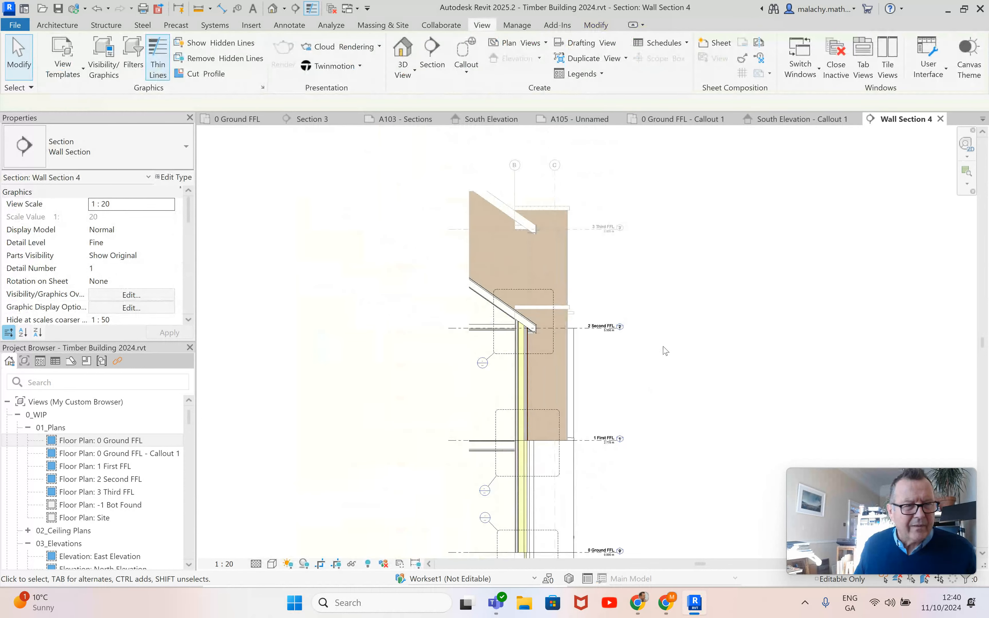
middle_drag(664, 342, 642, 294)
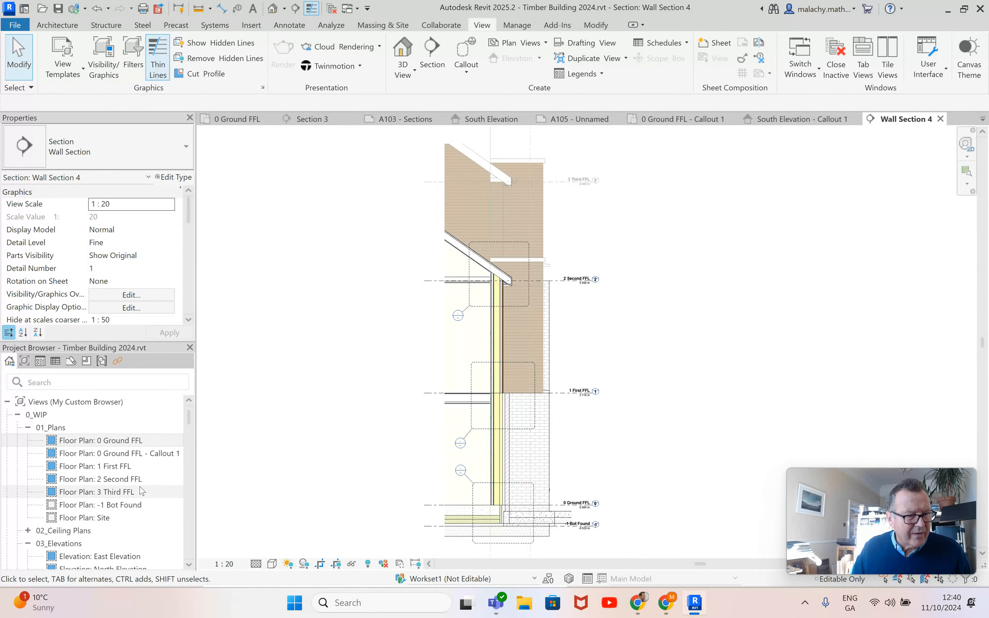
Enter a new view subcategory named 08-Details for the Wall Section 4 view
scroll(141, 491, down, 12)
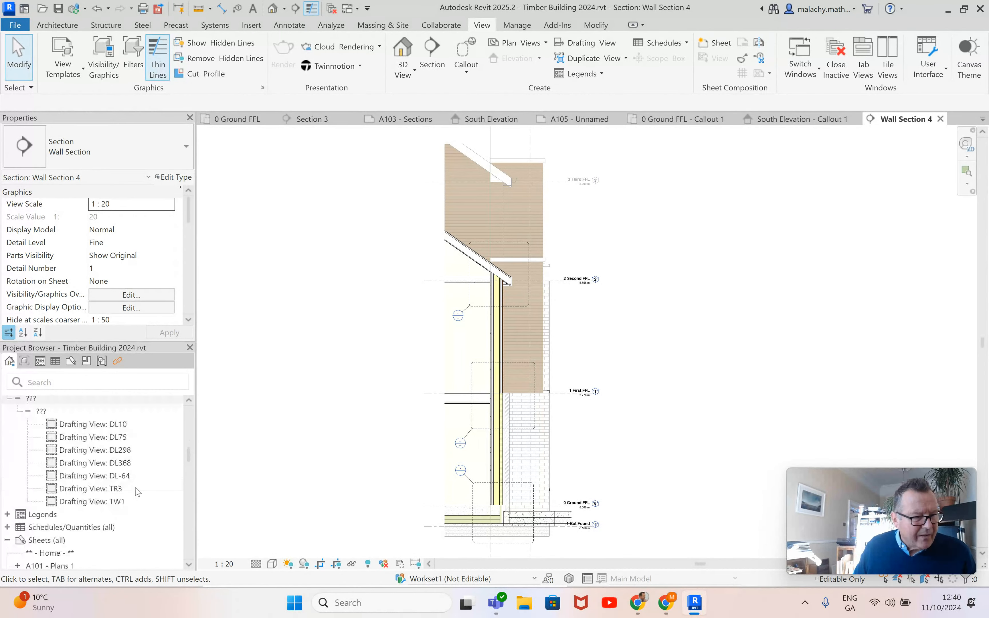
scroll(138, 492, down, 3)
scroll(139, 486, up, 3)
scroll(140, 483, up, 5)
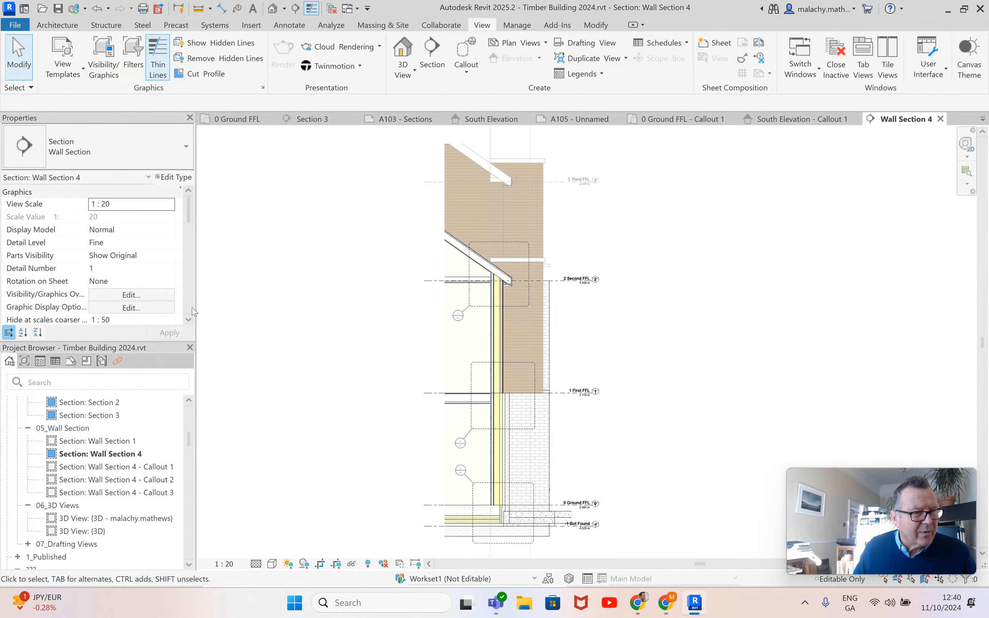
drag(189, 220, 186, 319)
click(172, 297)
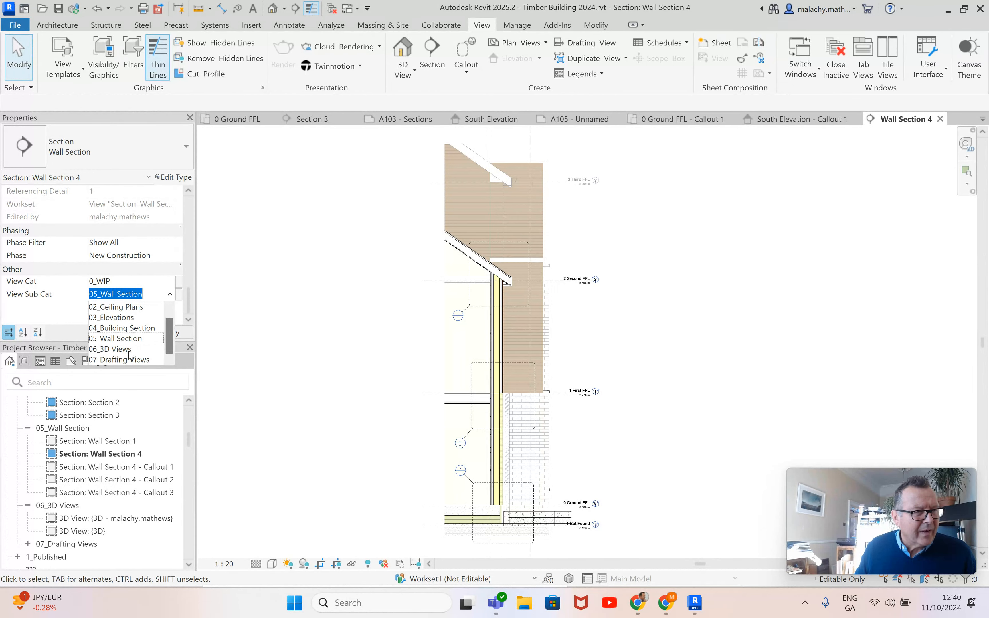
click(146, 295)
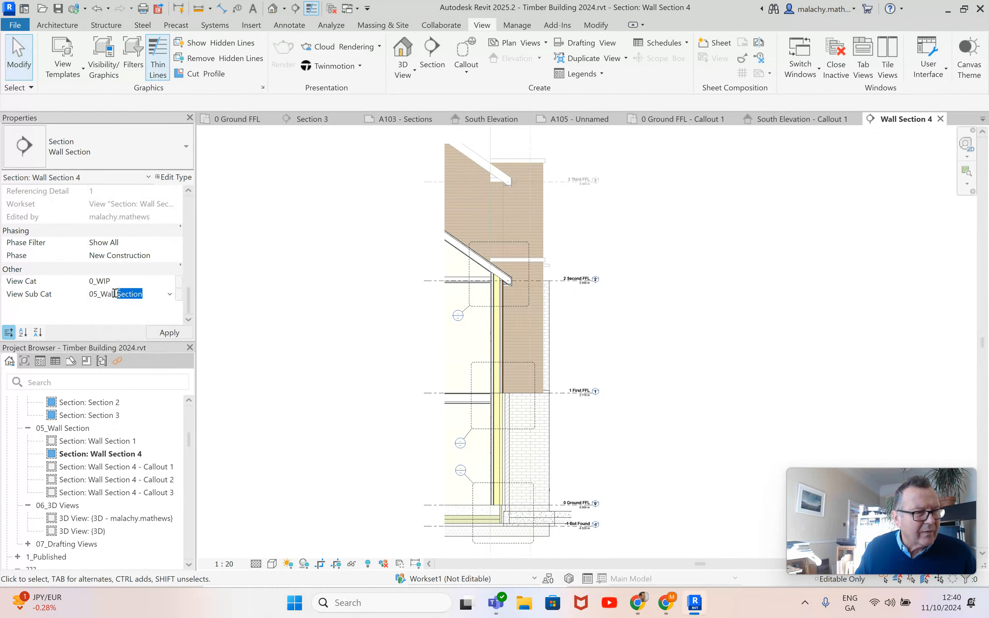
click(170, 295)
scroll(131, 339, down, 1)
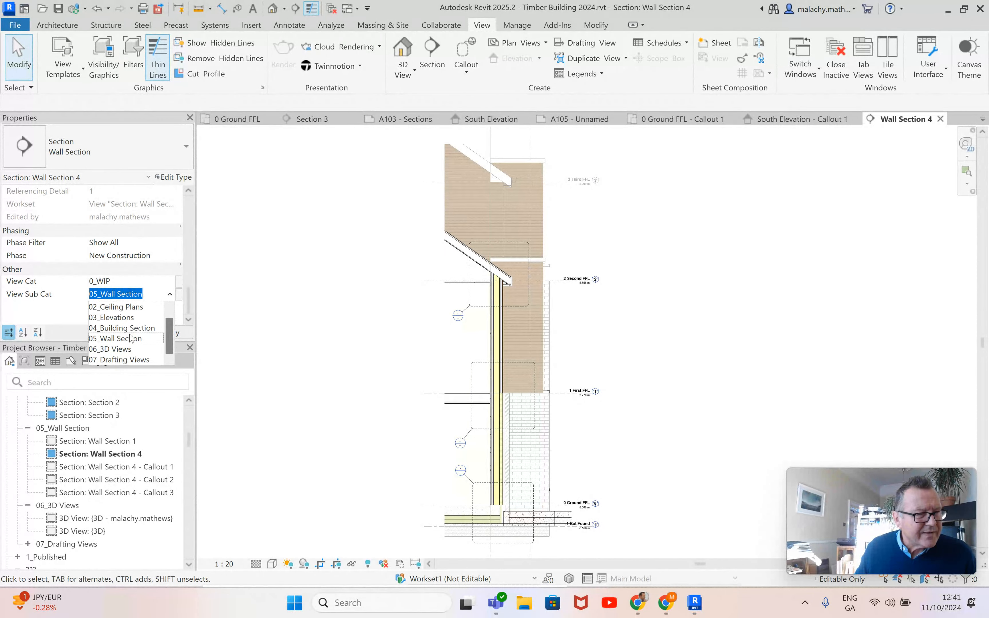
click(153, 290)
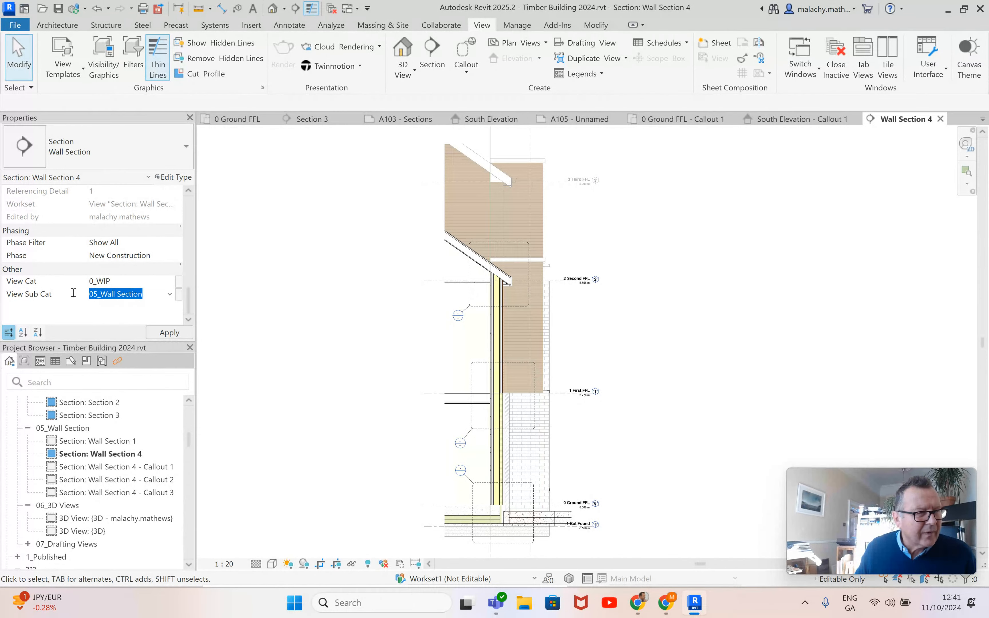
text(08-Details)
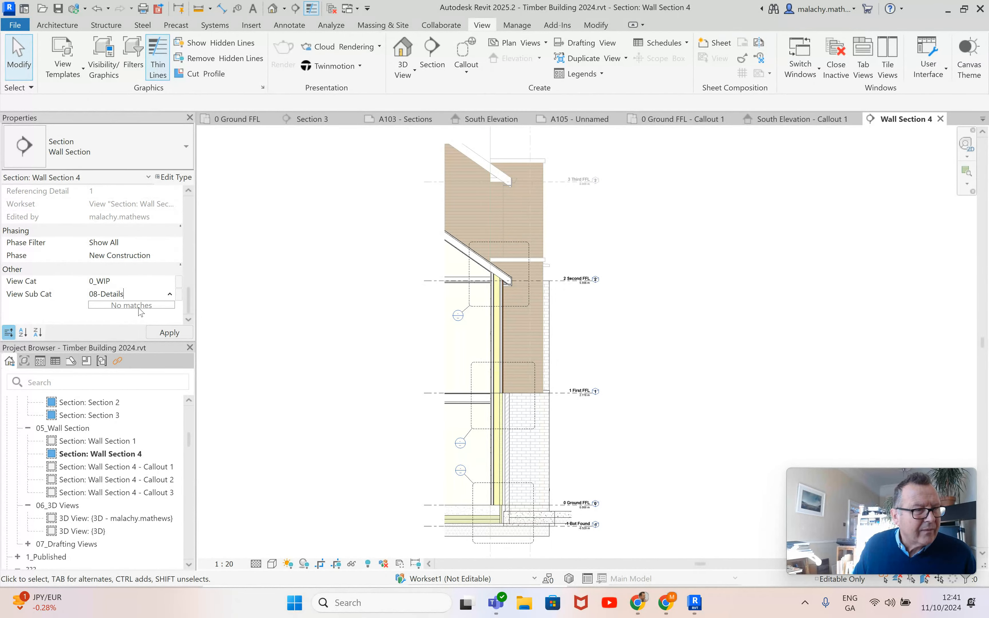
click(168, 333)
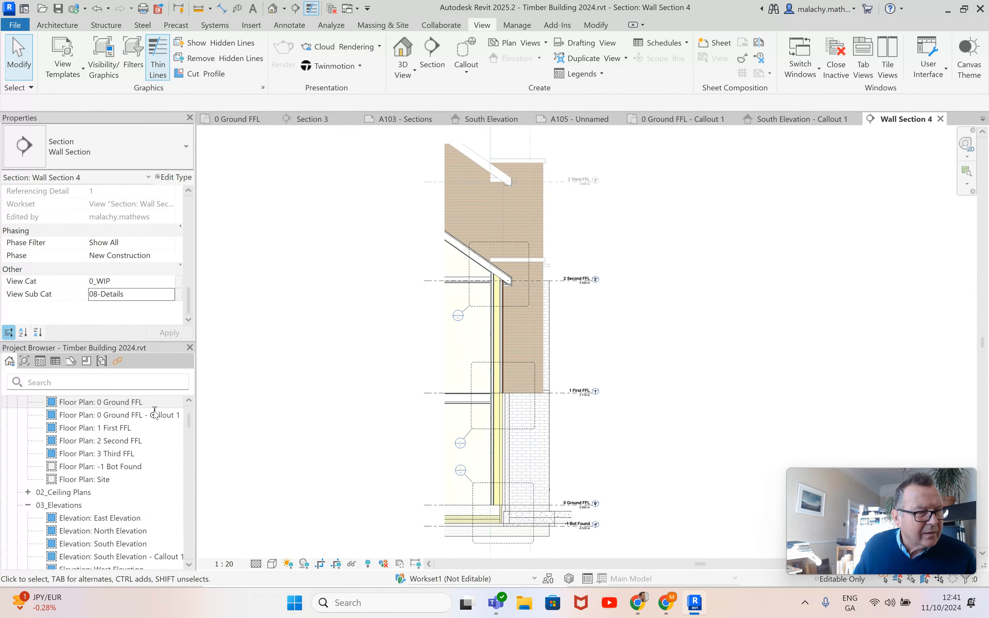
Assign the three Wall Section 4 callout views together to the 08-Details view subcategory
scroll(149, 457, down, 4)
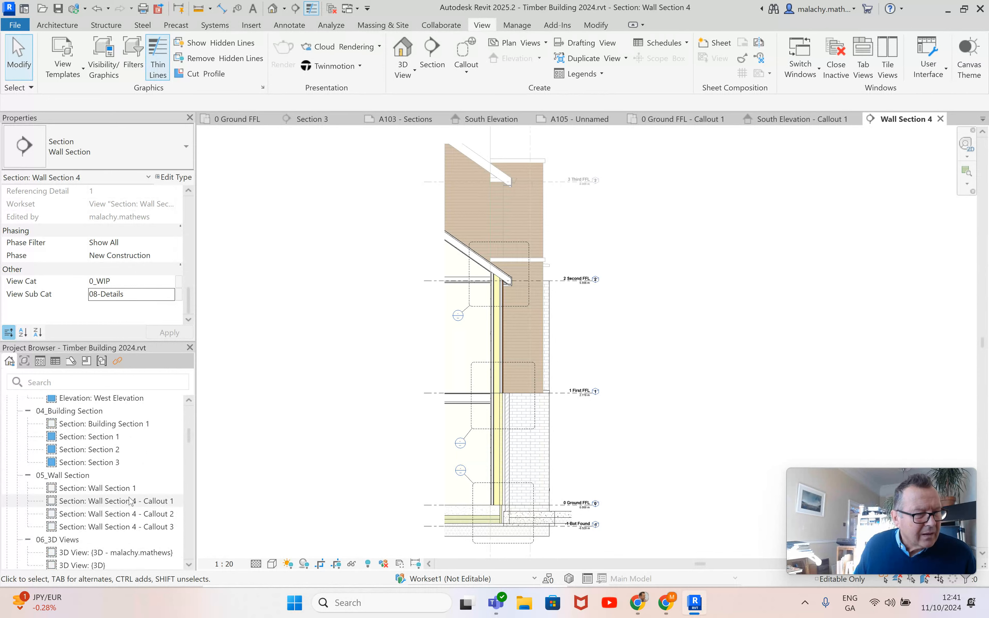
click(107, 501)
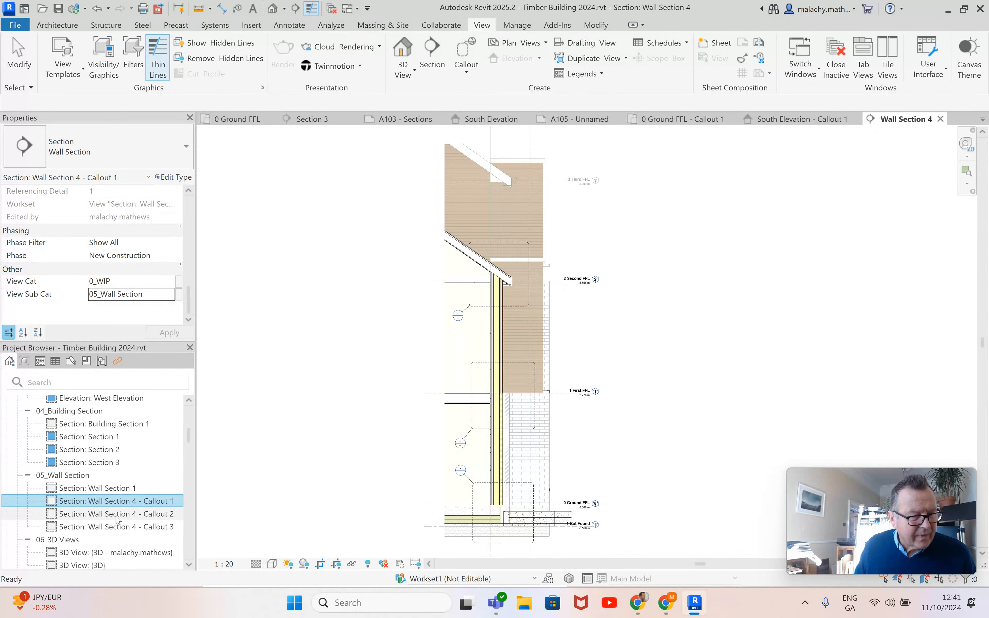
ctrl+click(113, 514)
ctrl+click(116, 527)
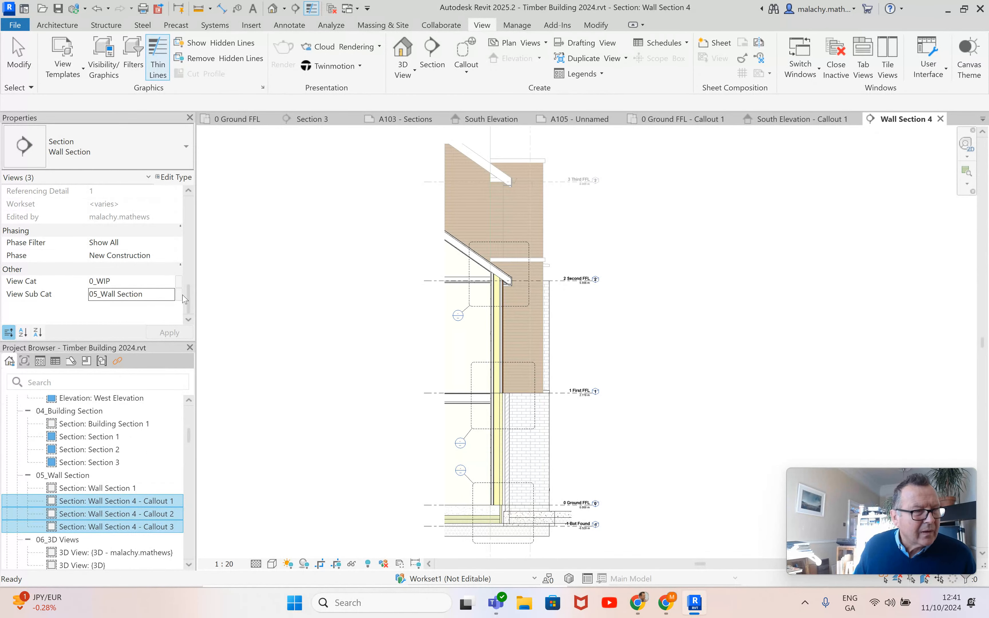
click(174, 297)
click(170, 295)
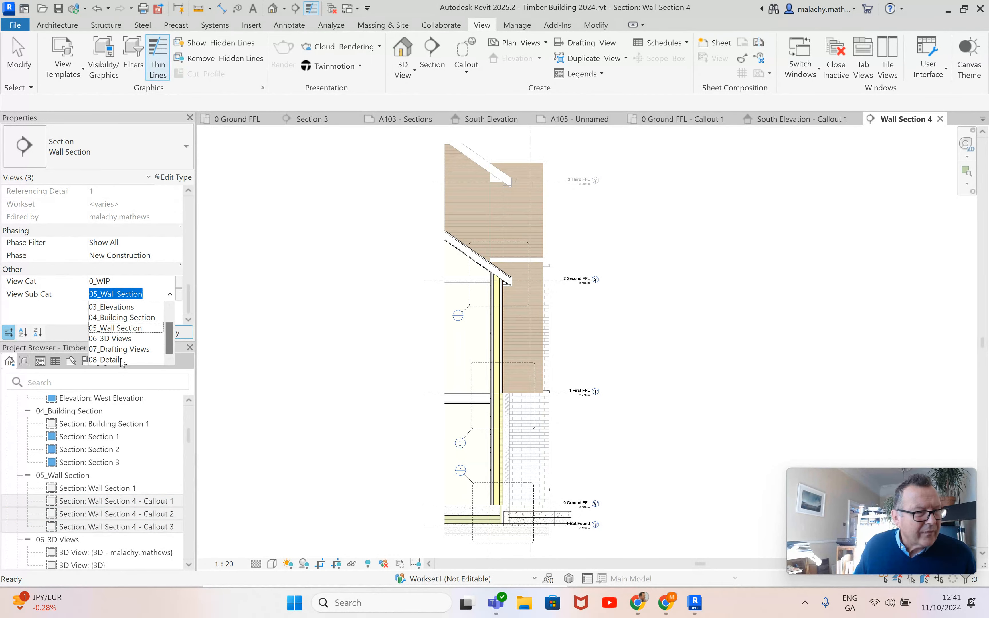
click(122, 360)
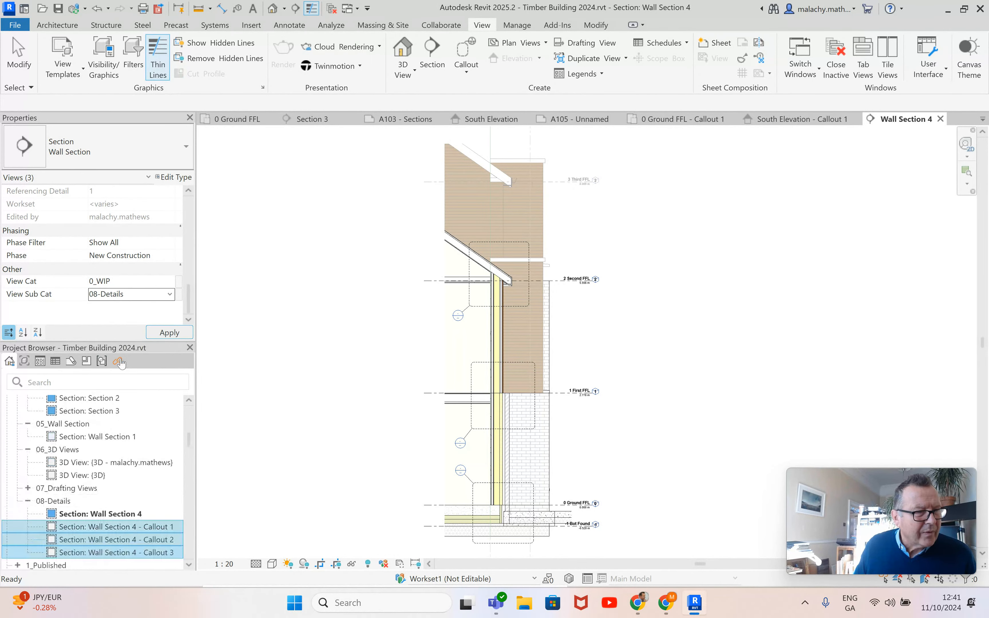
click(262, 442)
Set the view subcategory of the parent Wall Section 4 view to 05_Wall Section
scroll(208, 437, down, 2)
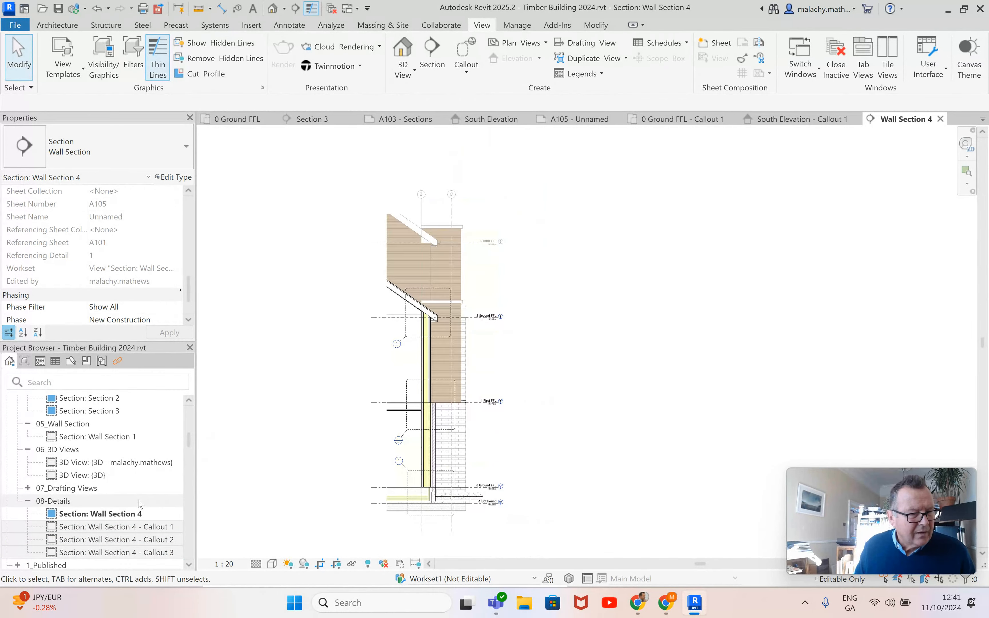
scroll(78, 433, down, 2)
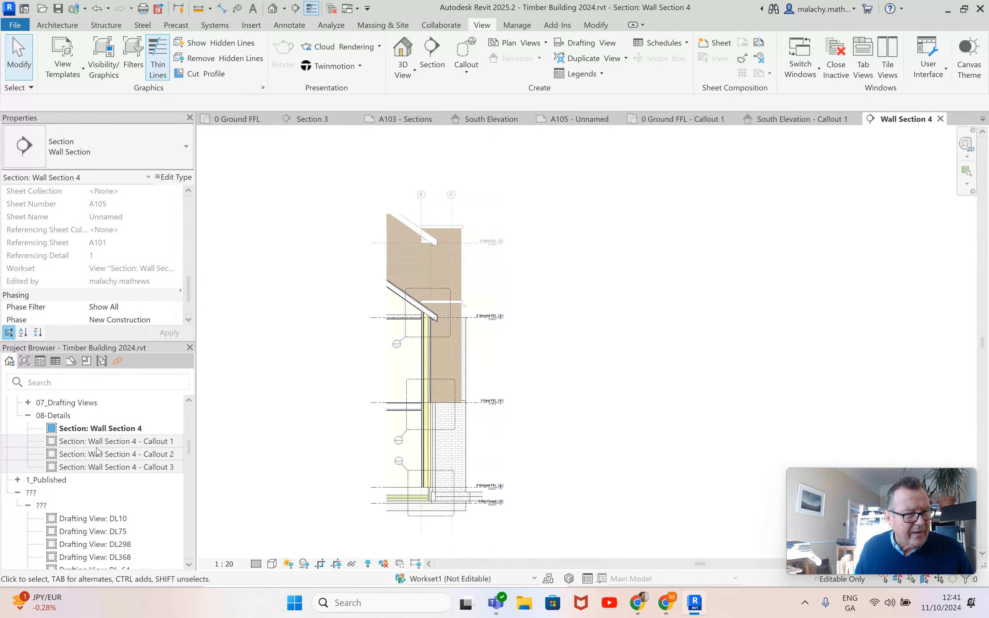
click(107, 428)
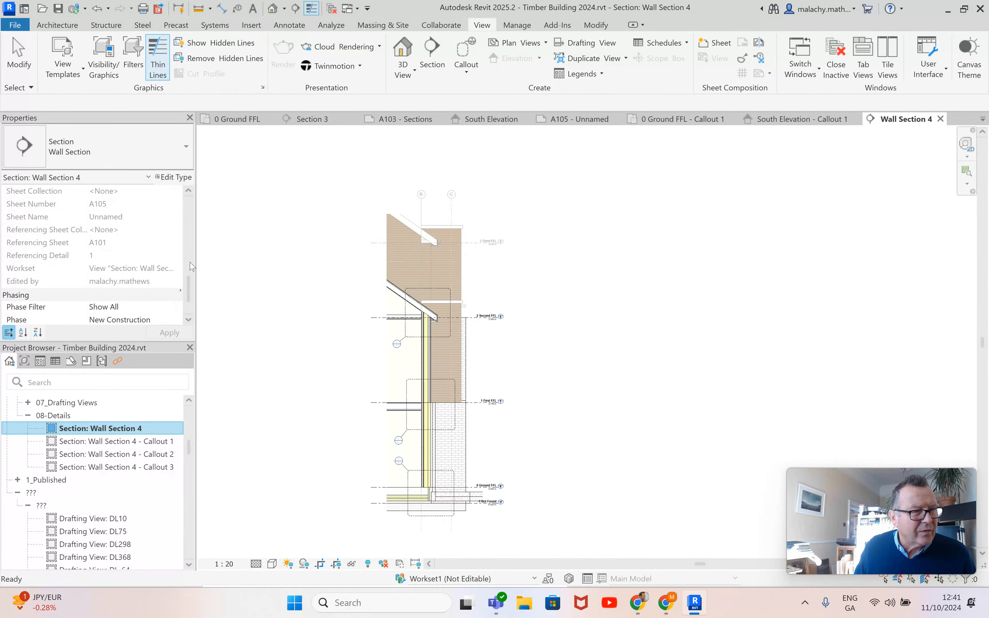
drag(187, 296, 189, 307)
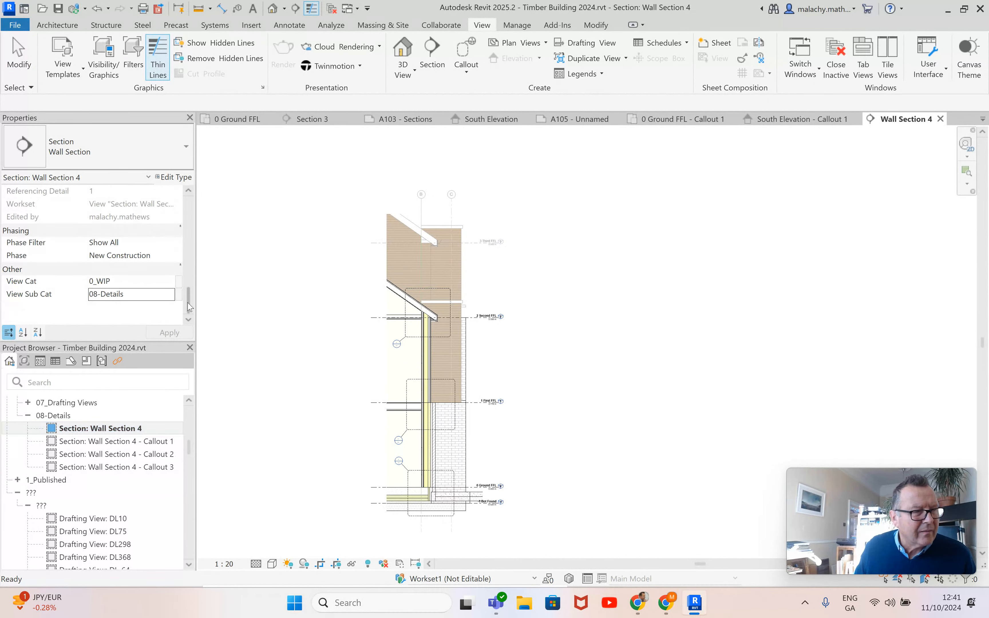
click(170, 294)
click(122, 329)
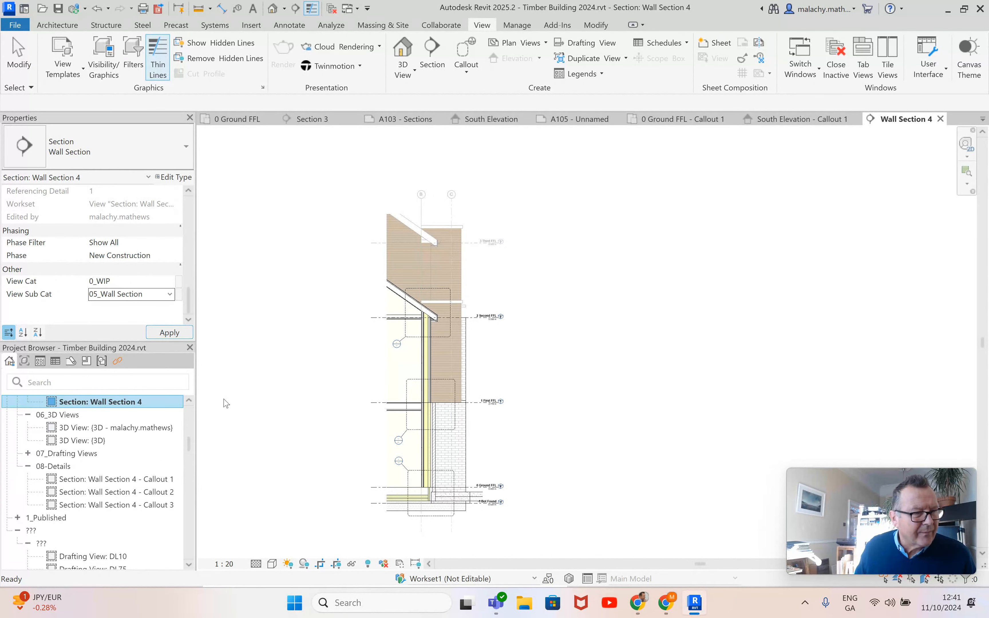
click(264, 402)
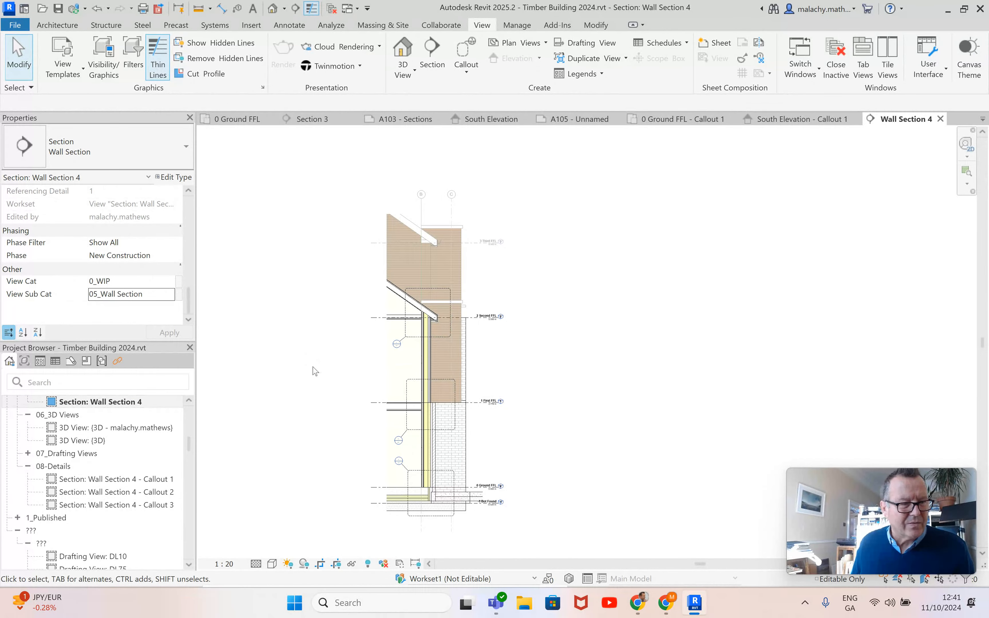
Open the ground floor callout view, Wall Section 4 - Callout 1, and set its scale to 1:5
double_click(404, 466)
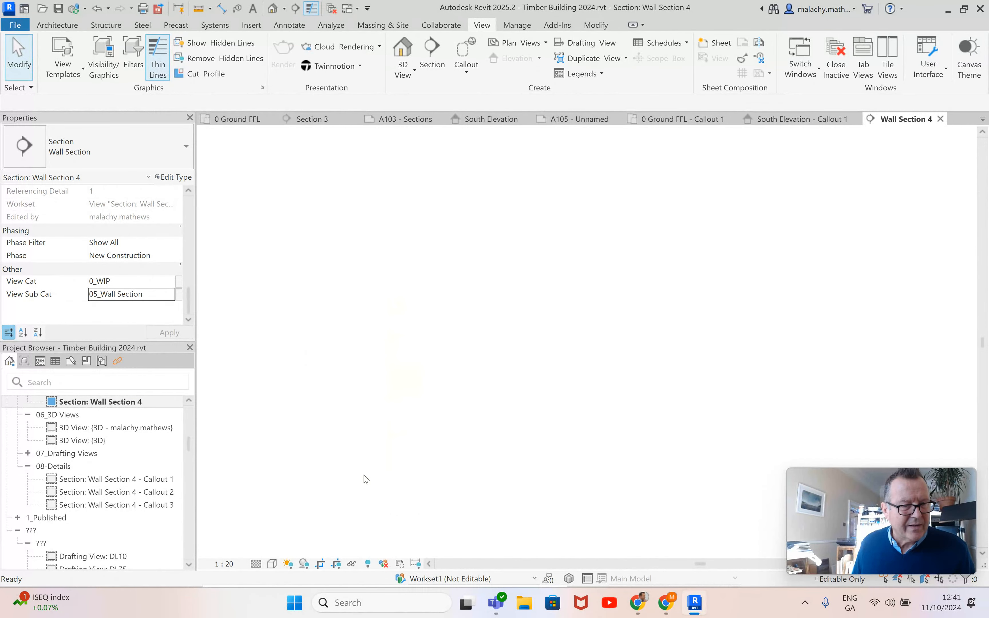
click(224, 564)
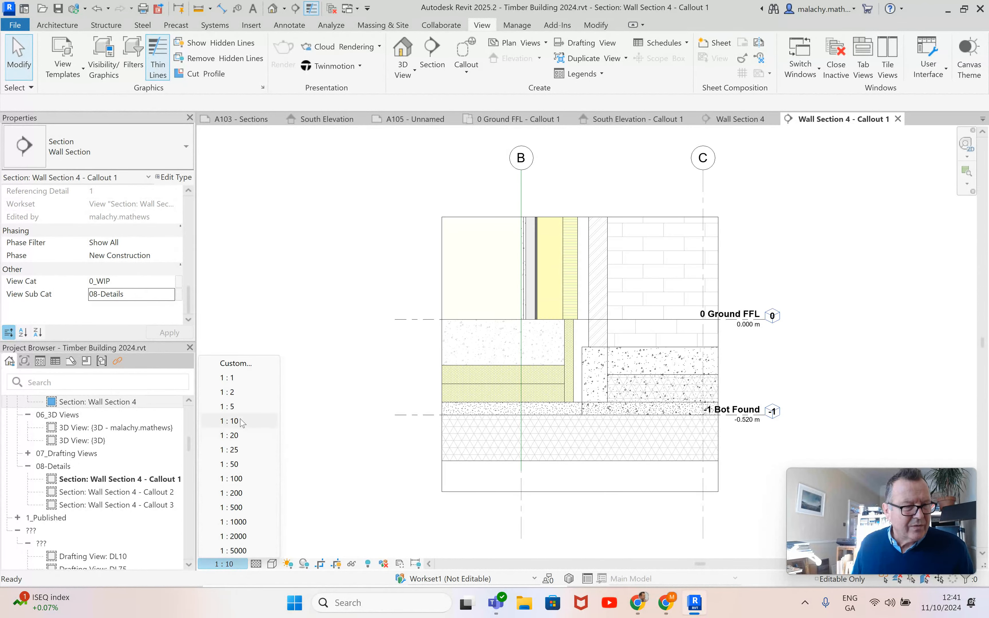
click(229, 406)
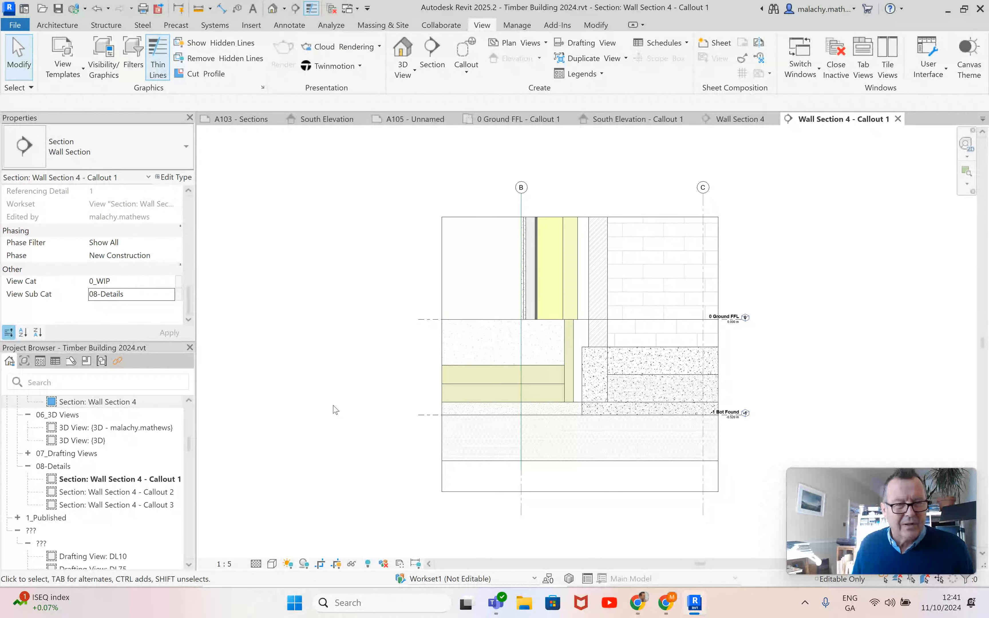
Open the first floor callout view, Wall Section 4 - Callout 2, and set its scale to 1:5
double_click(170, 492)
click(229, 564)
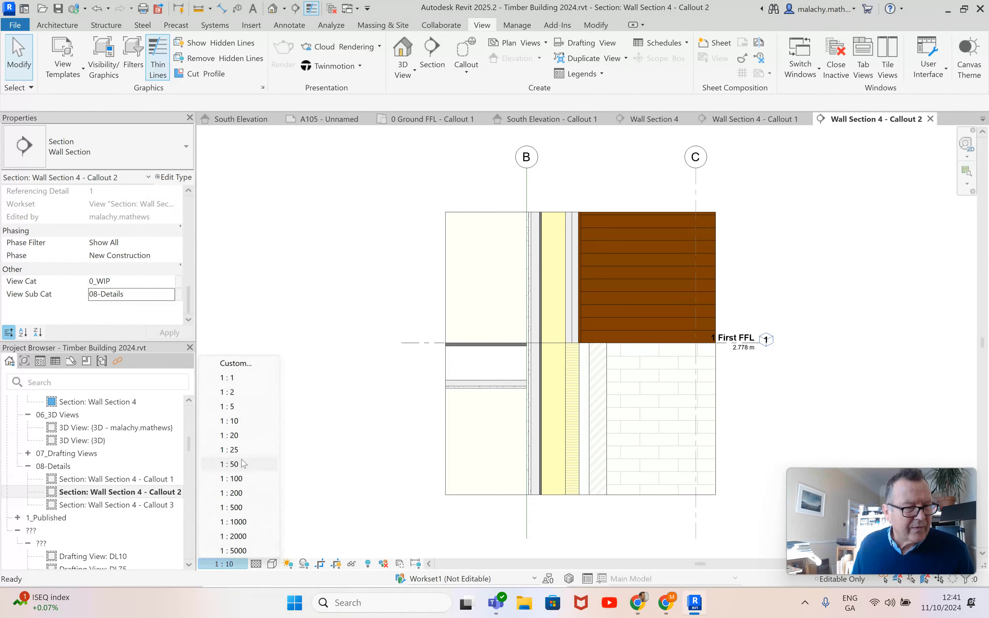
click(238, 409)
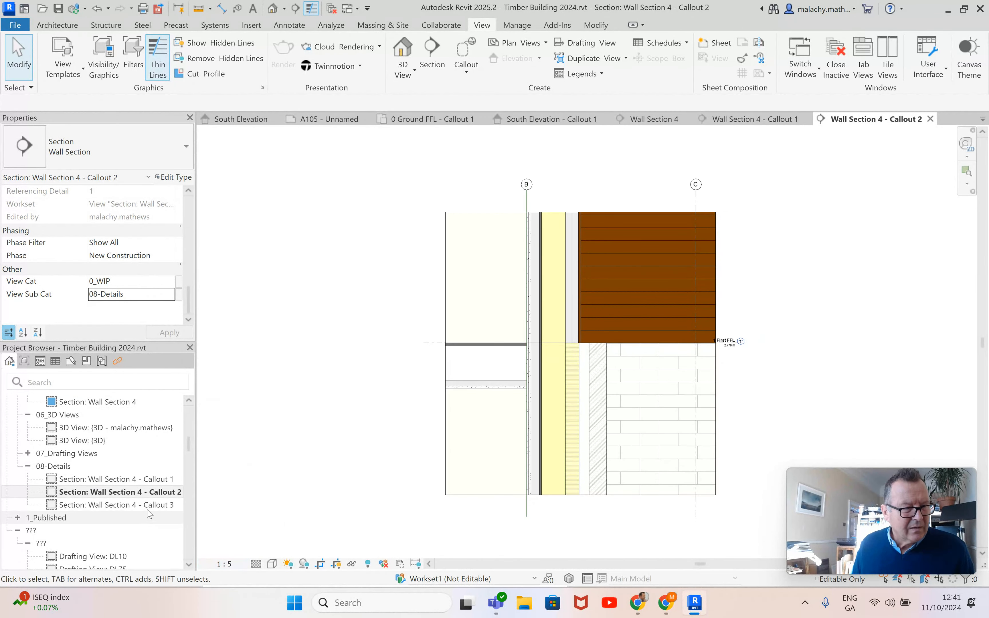
Open the eaves callout view, Wall Section 4 - Callout 3, and set its scale to 1:5
double_click(118, 505)
click(229, 564)
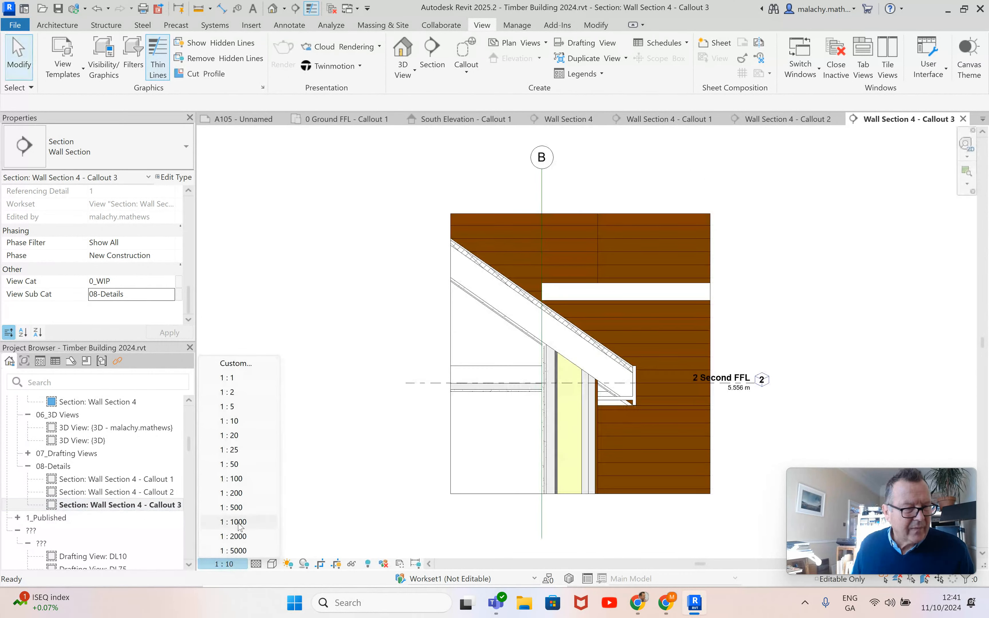
click(236, 410)
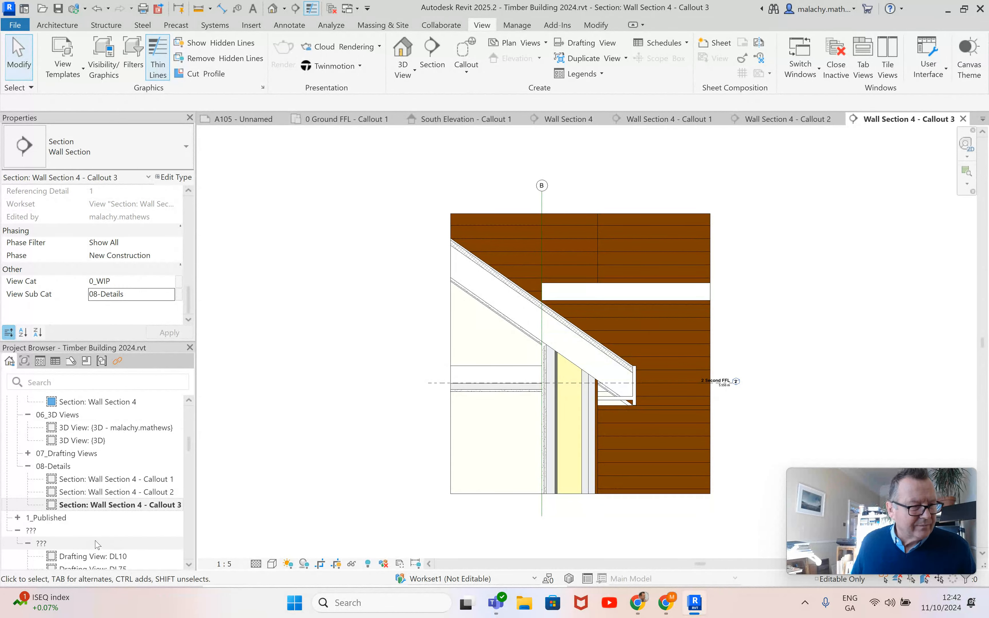
Rename sheet A105 to "1/20 WallSection,Plan,Elevation", keeping its sheet number
scroll(98, 531, down, 5)
scroll(95, 532, down, 2)
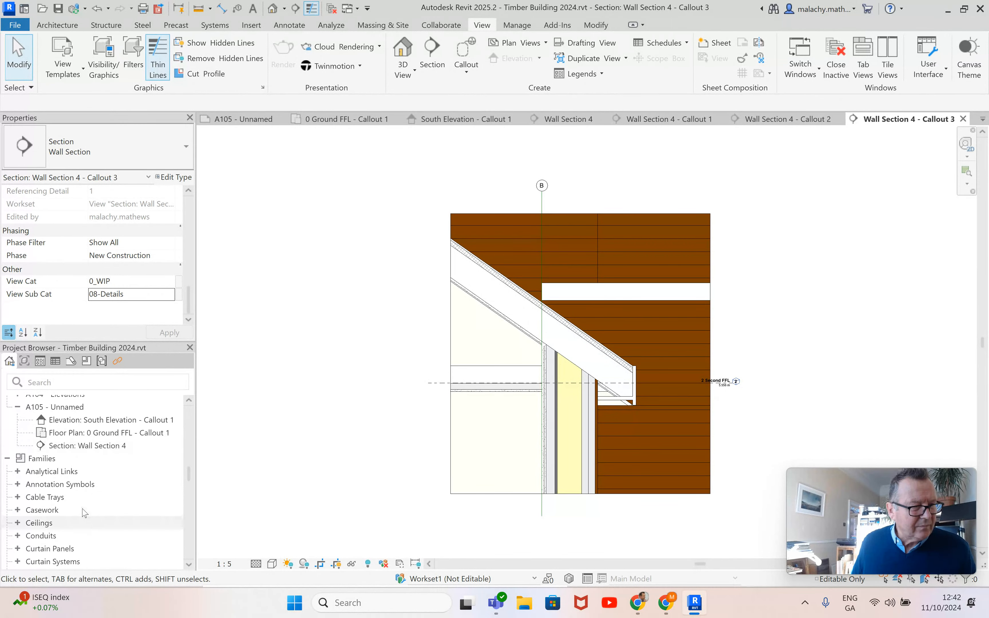
click(18, 407)
scroll(79, 430, up, 2)
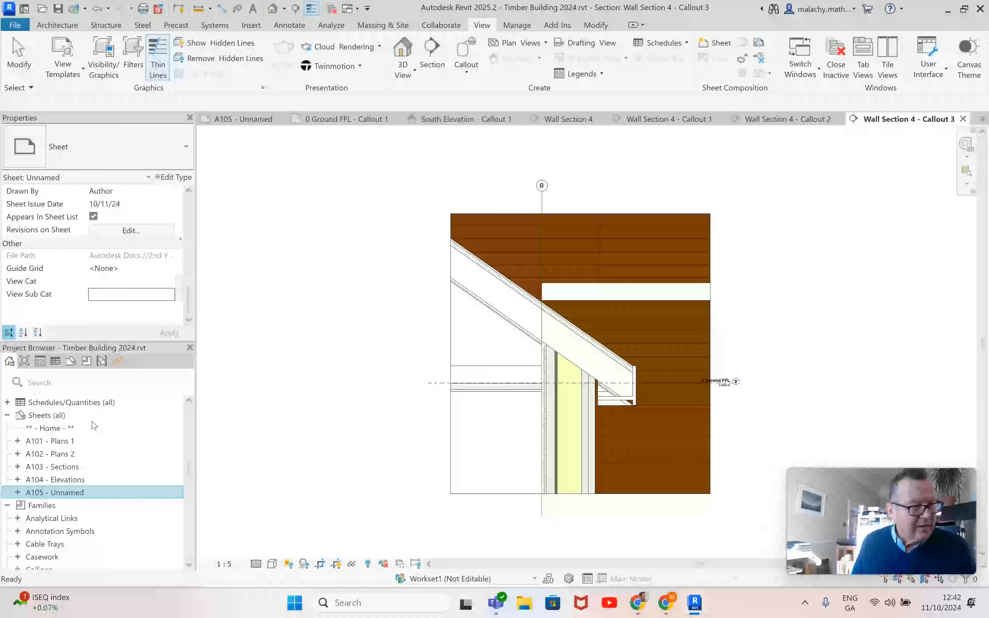
right_click(74, 492)
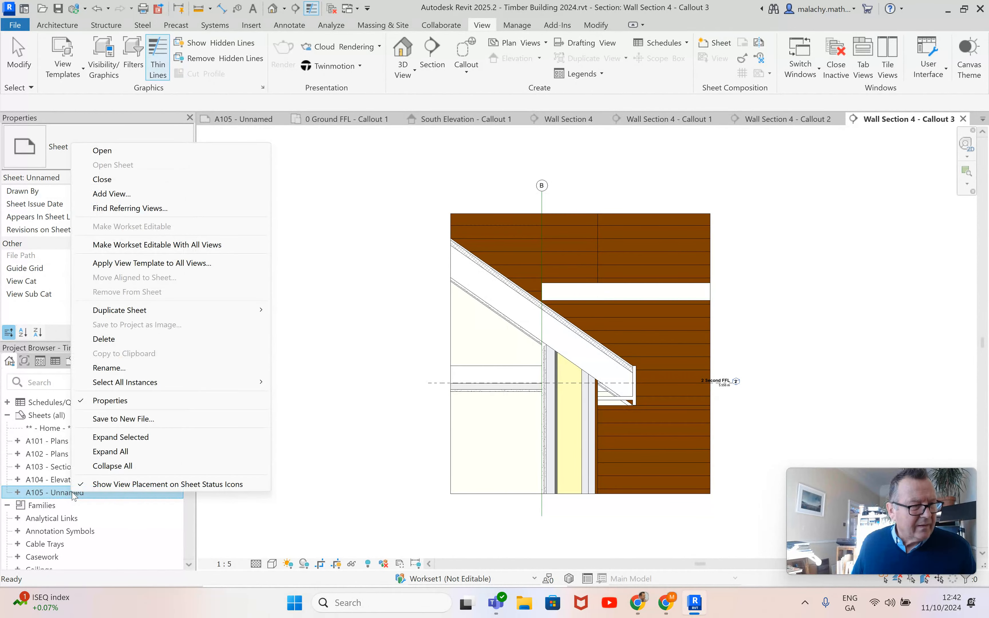
click(109, 367)
double_click(425, 311)
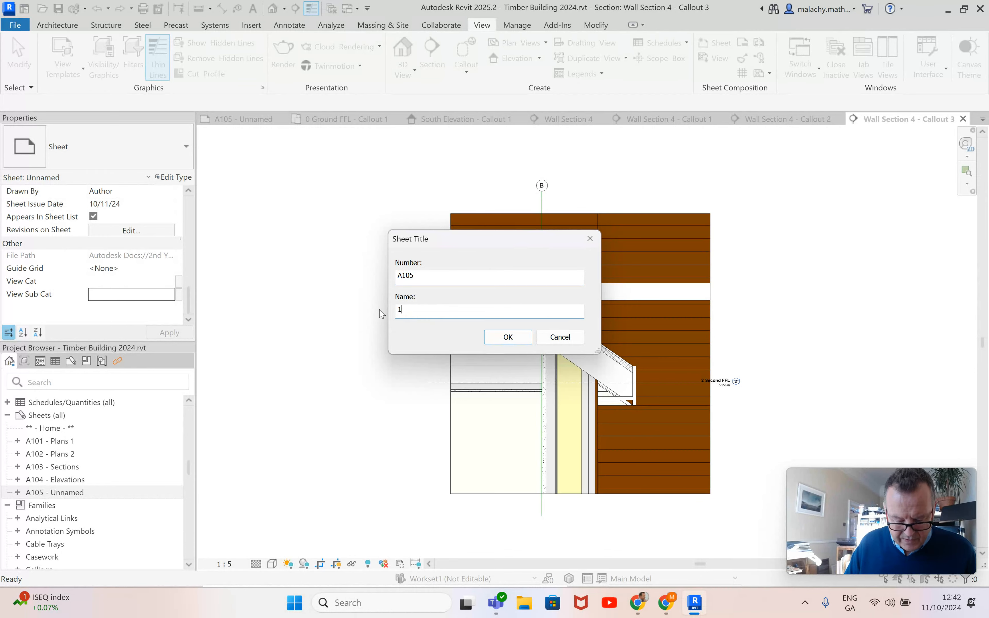
text(1/20 WallSection,Plan,Elevation)
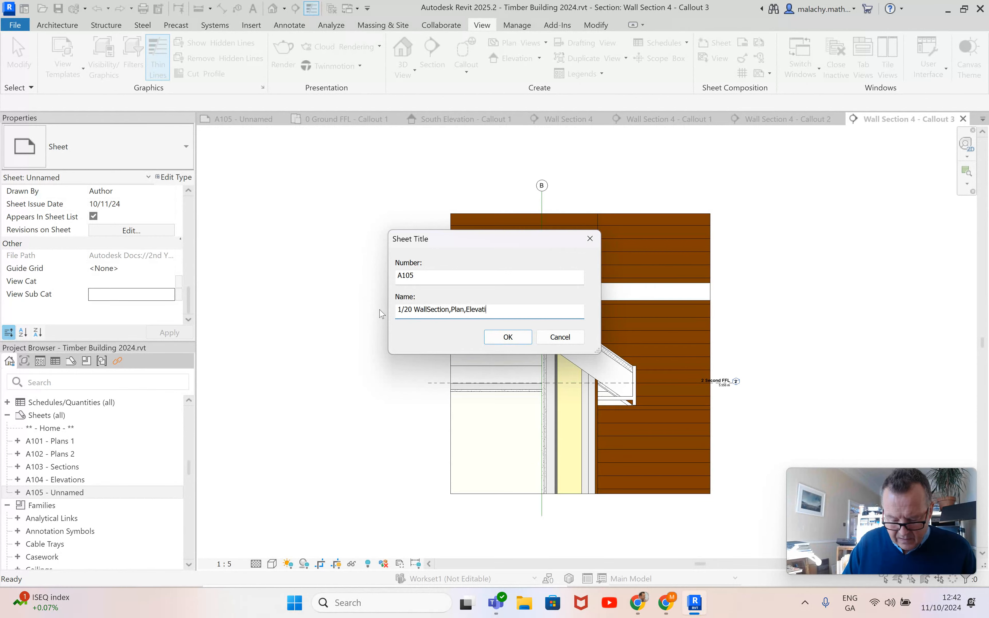
click(527, 338)
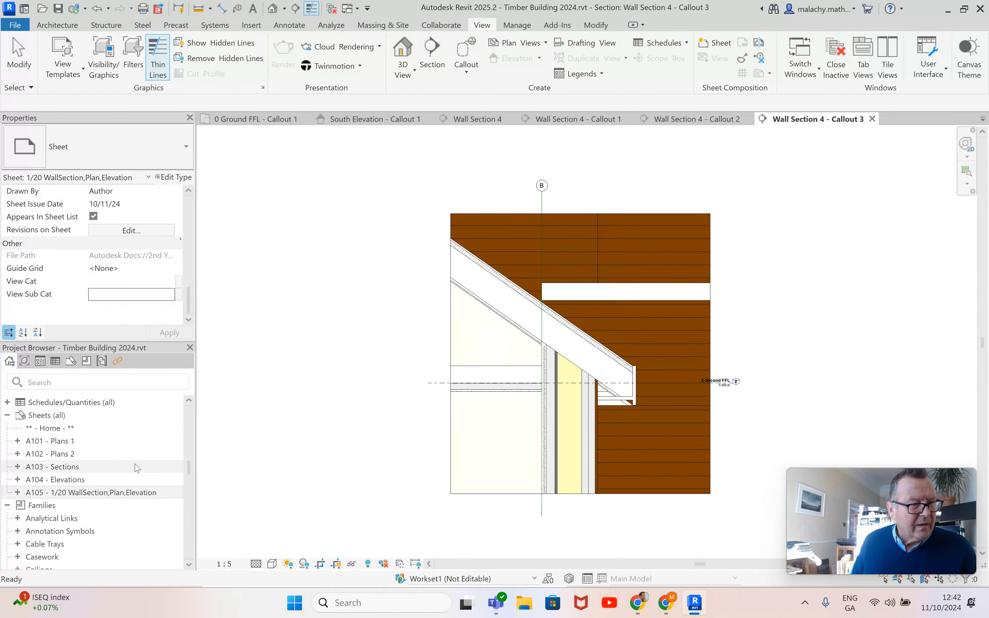
Create a new sheet with the AT_A1_TUDublin_Sheet Vert : Typical titleblock and turn off the titleblock's grid
right_click(69, 415)
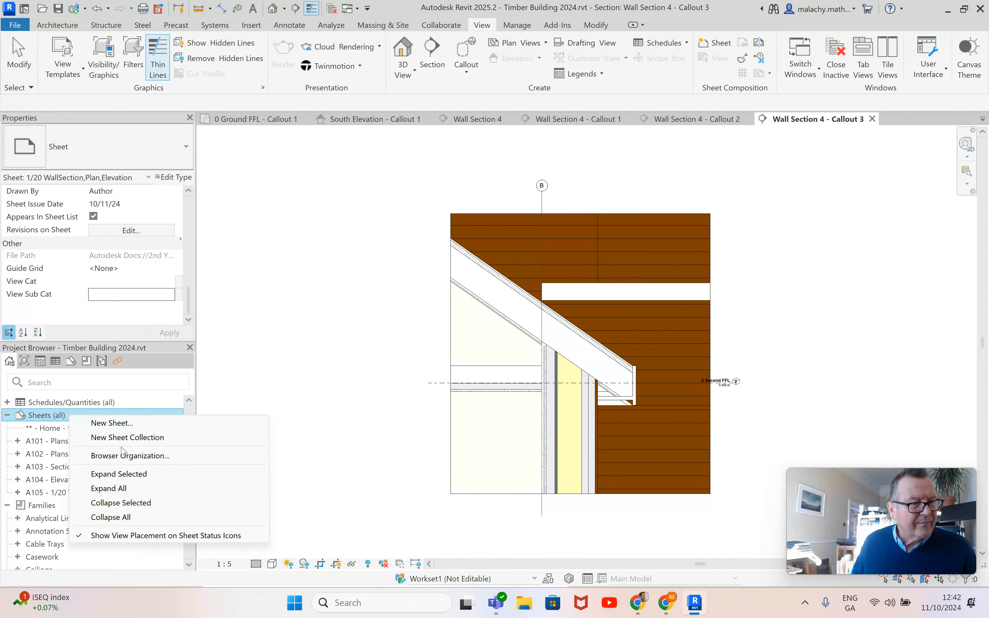
click(121, 422)
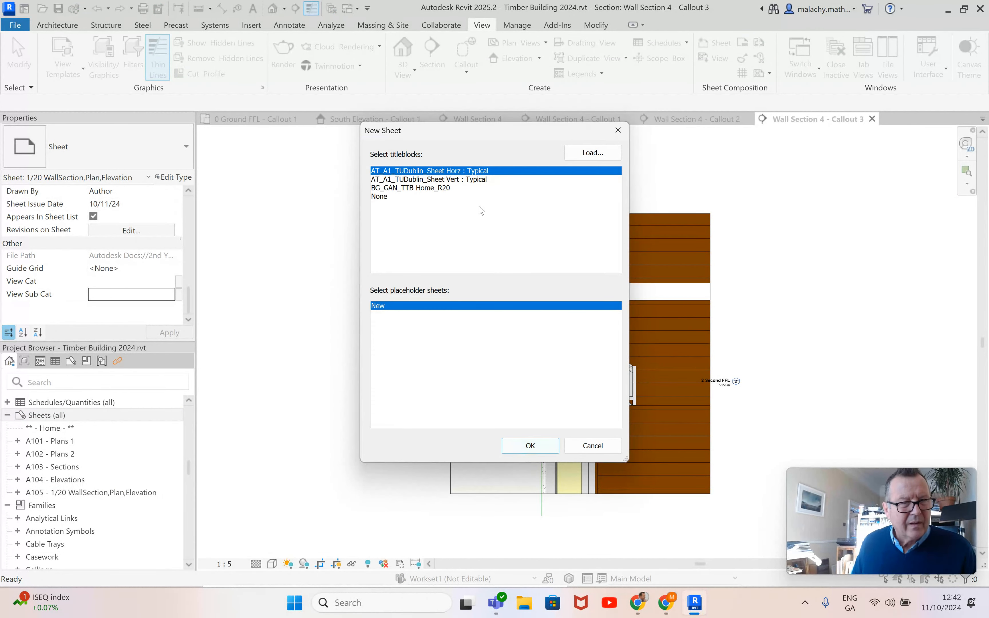
click(461, 179)
click(530, 446)
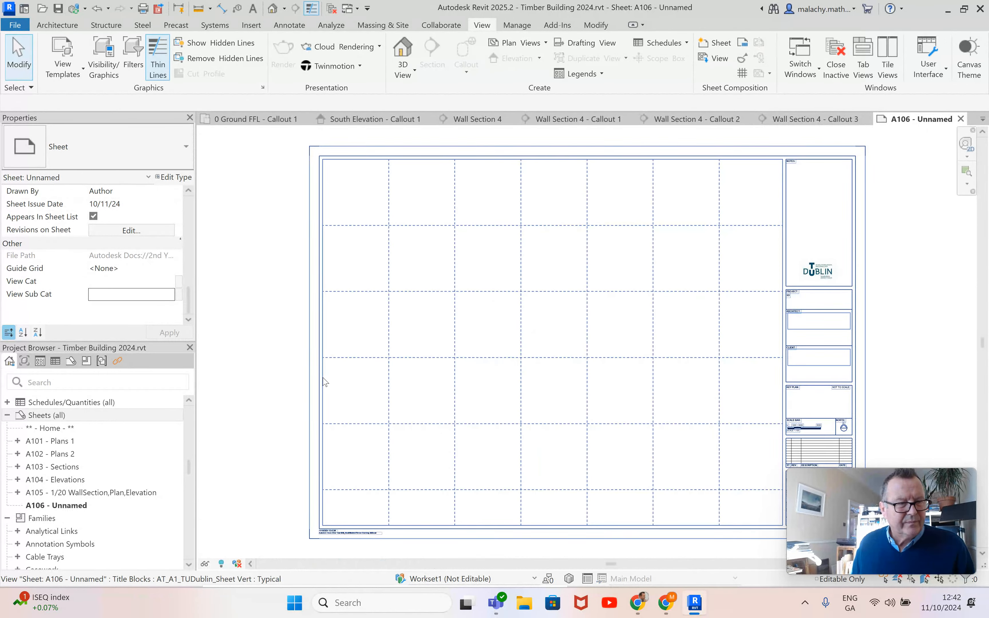
click(321, 378)
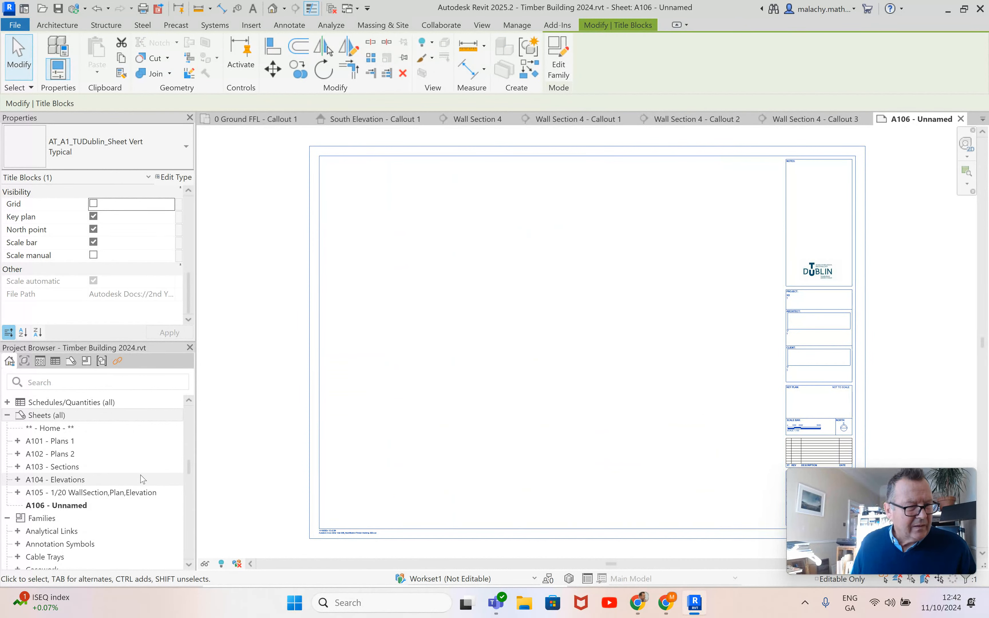
Place the Wall Section 4 - Callout 1 detail view on the lower left part of sheet A106
scroll(172, 467, up, 10)
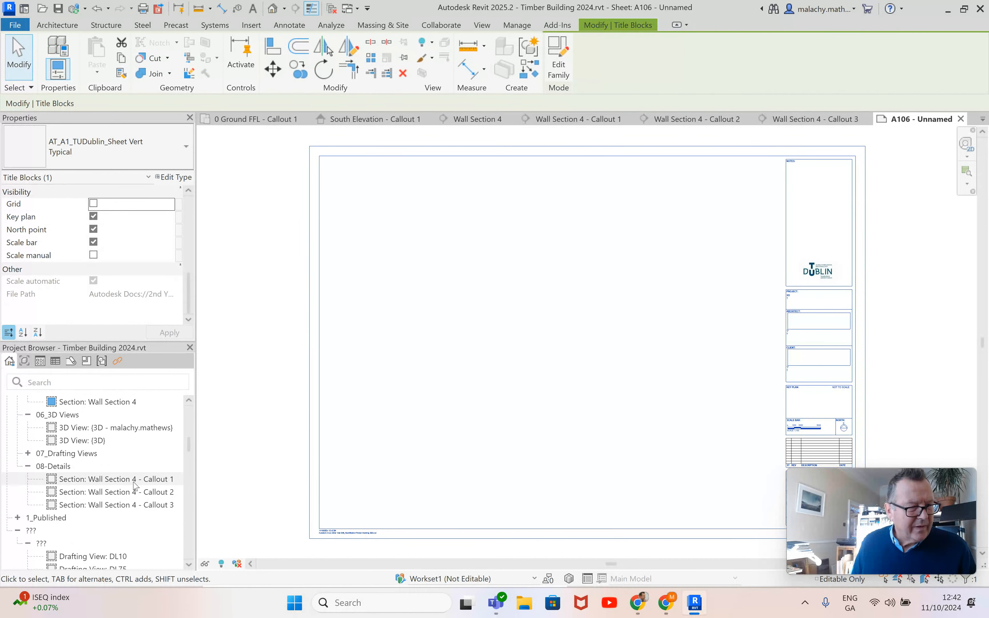
drag(141, 482, 426, 432)
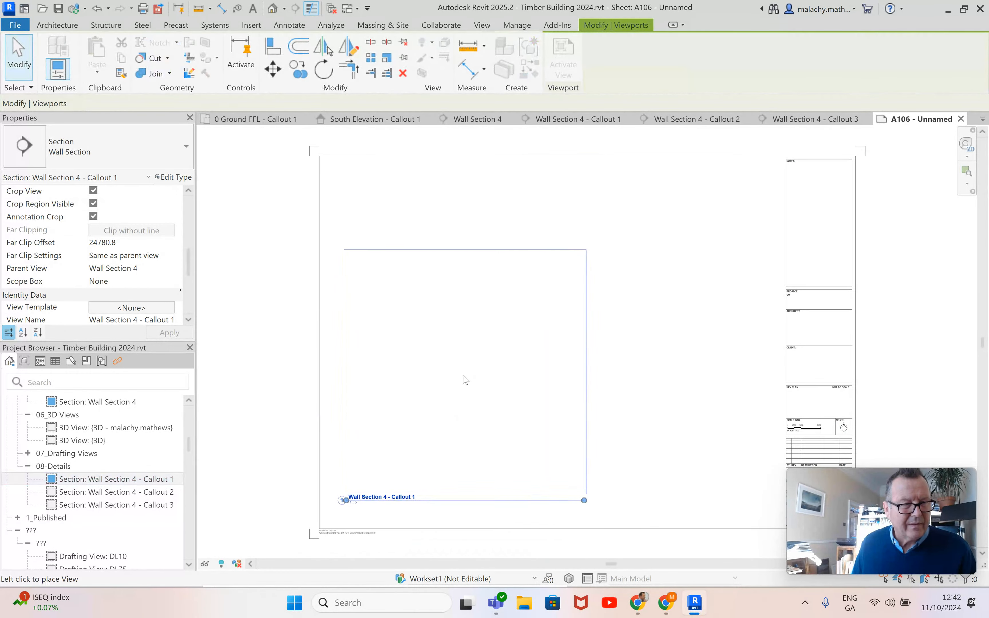
click(455, 390)
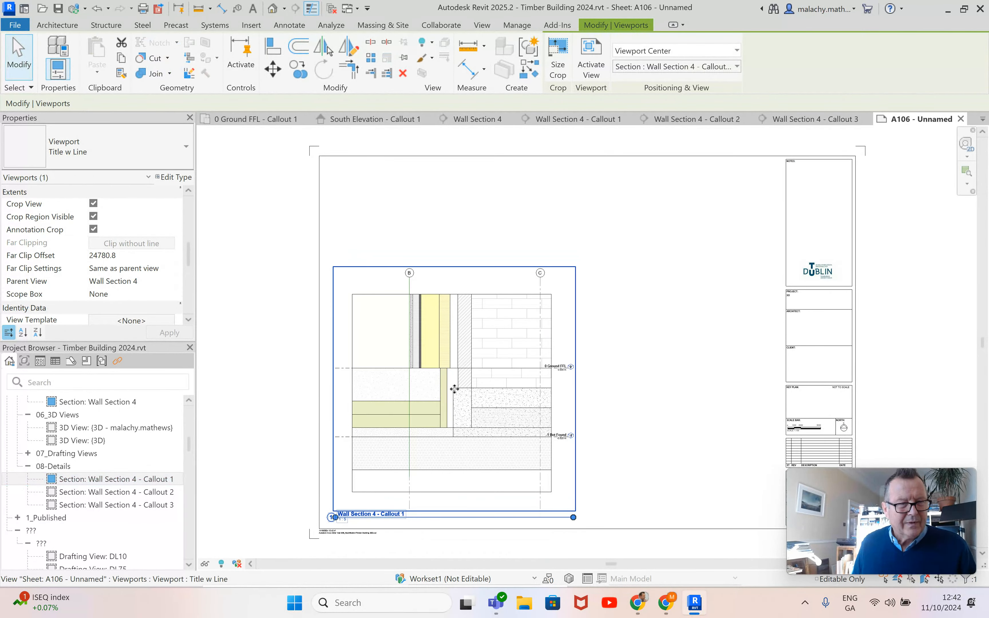
Place the Wall Section 4 - Callout 2 detail view on sheet A106 and move it to the right of Callout 1
drag(159, 491, 446, 240)
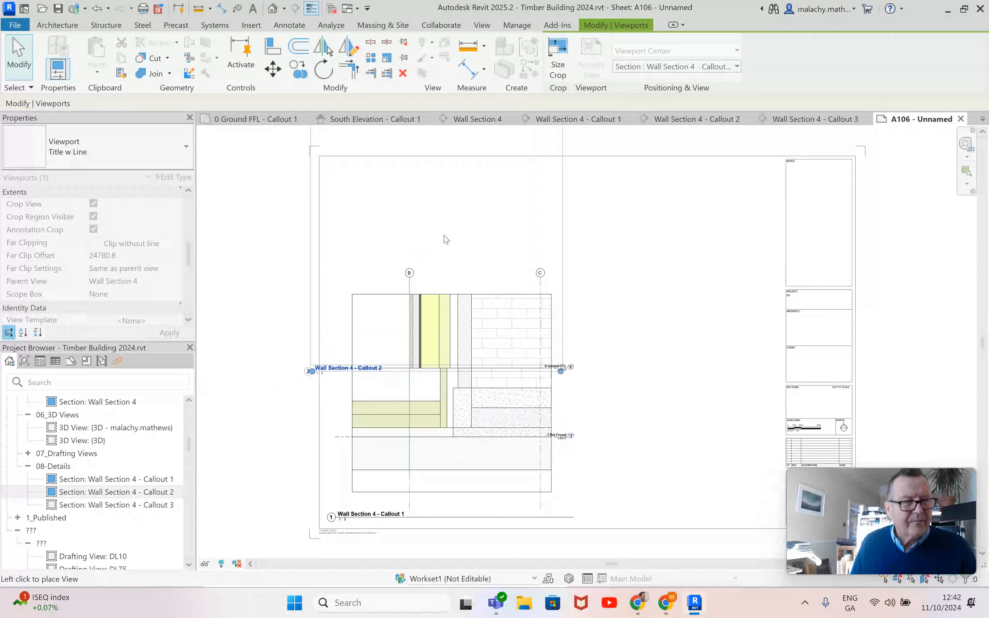
click(446, 240)
scroll(571, 385, down, 2)
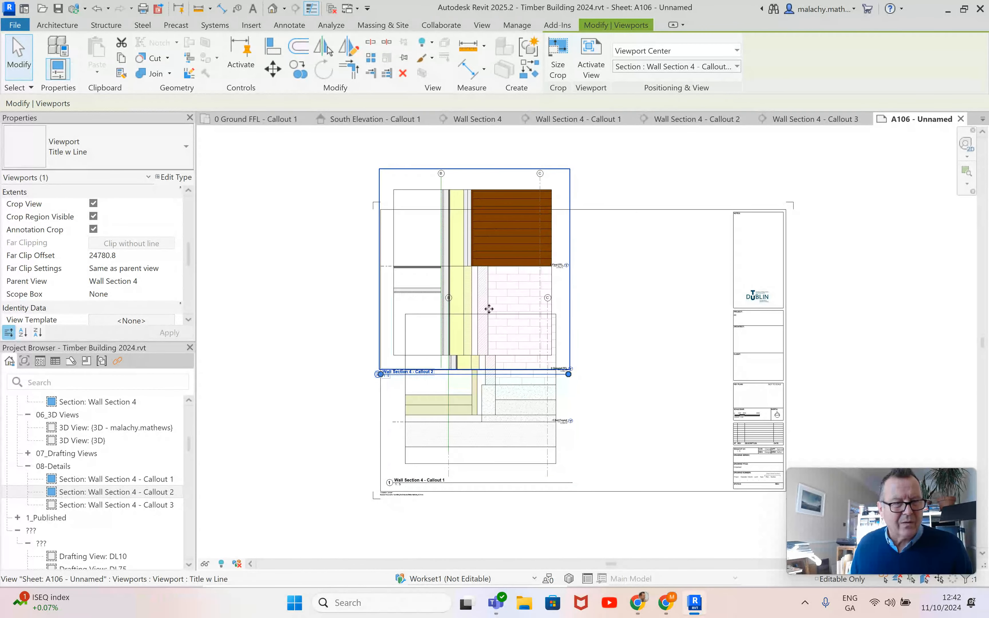
drag(489, 308, 647, 410)
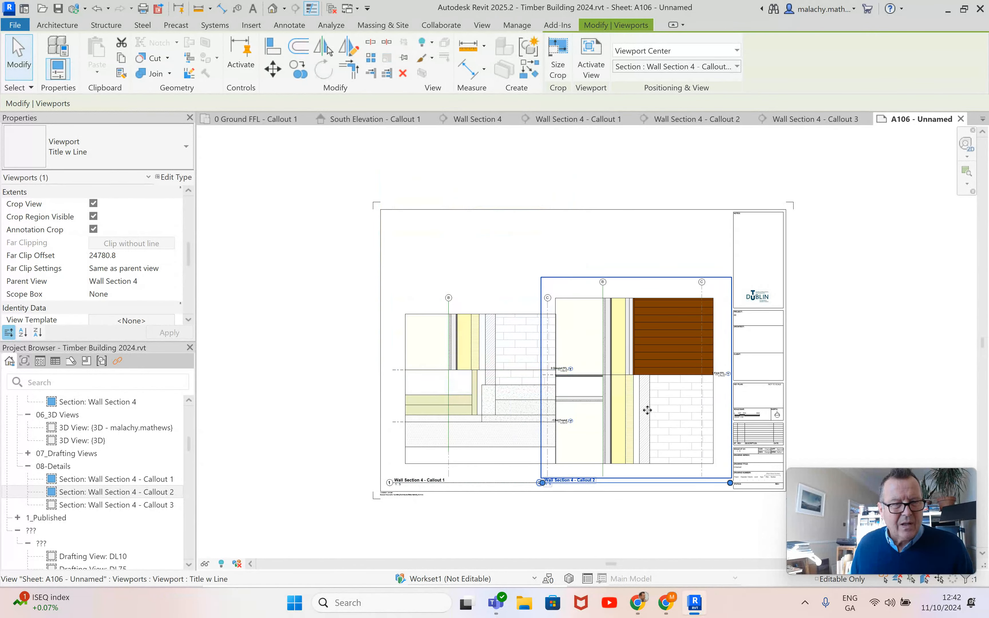
Shift the Callout 1 viewport slightly left, away from Callout 2, and raise Callout 2 so the two view titles line up
drag(496, 367, 484, 365)
scroll(576, 375, up, 3)
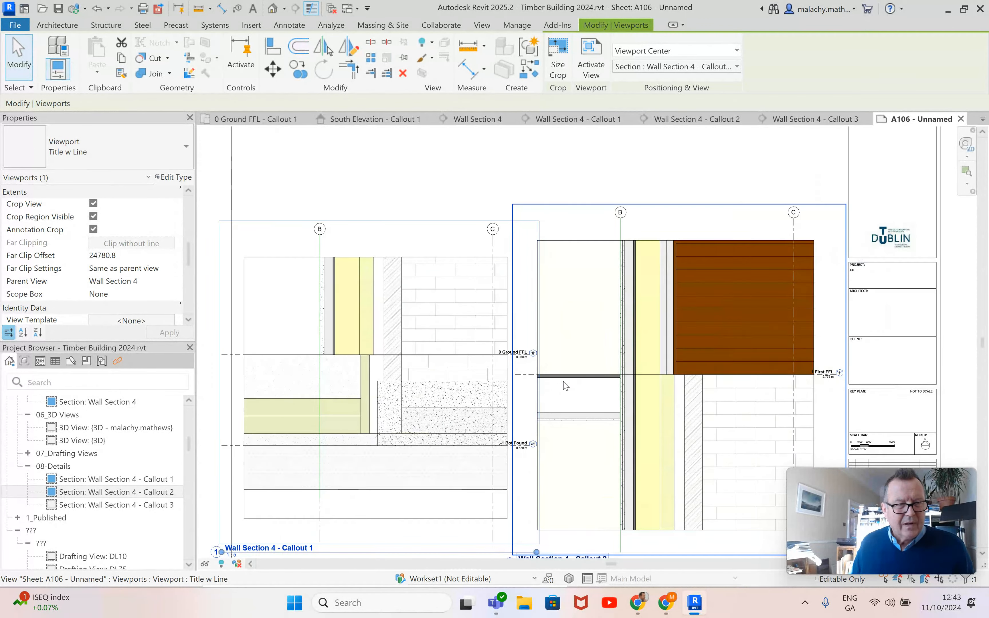
scroll(597, 291, down, 2)
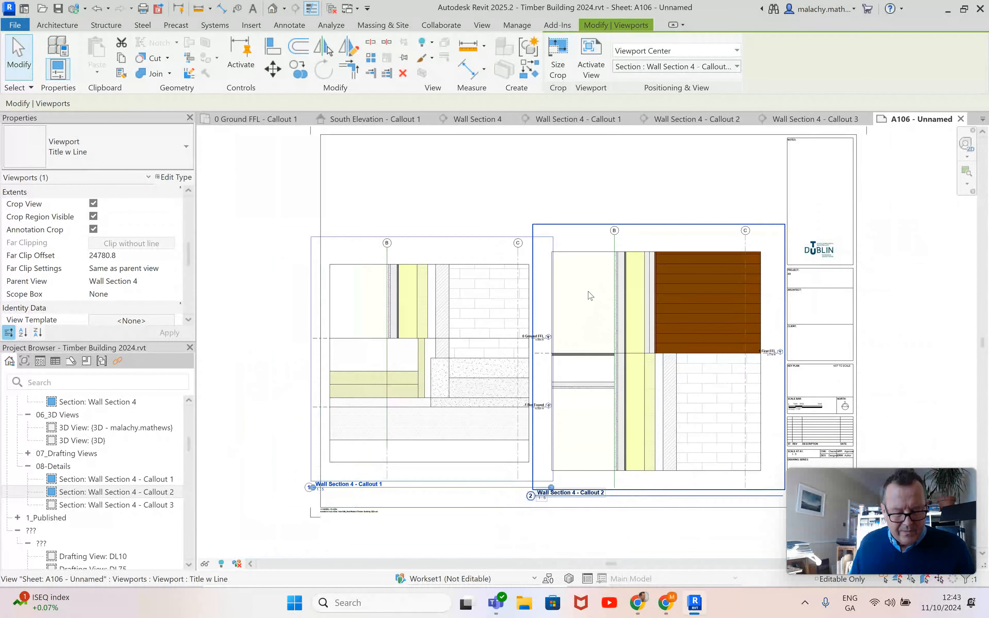
click(591, 298)
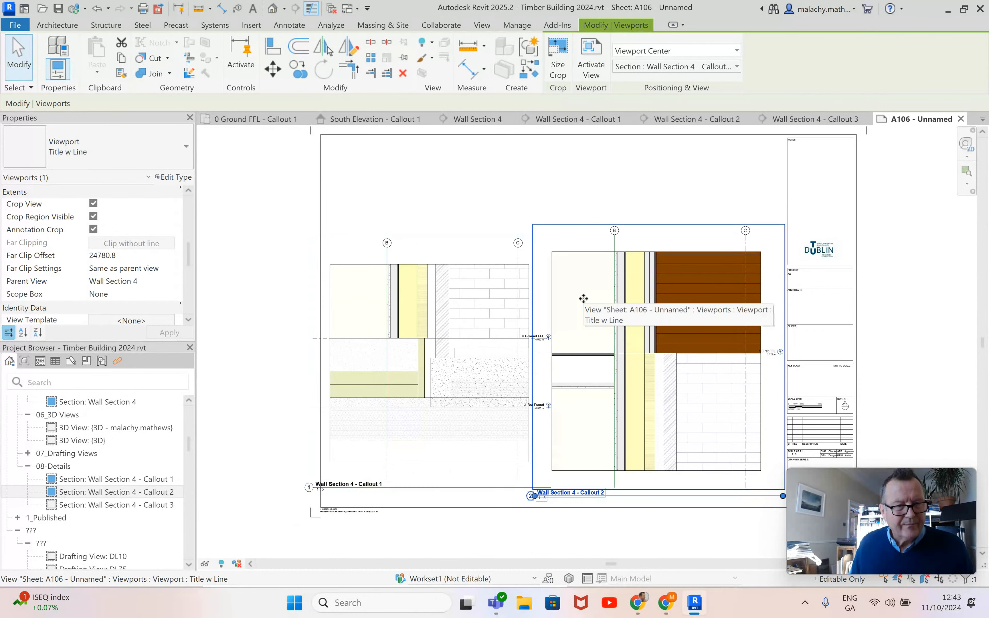
mouse_move(593, 298)
mouse_down()
mouse_move(592, 276)
mouse_move(593, 289)
mouse_up()
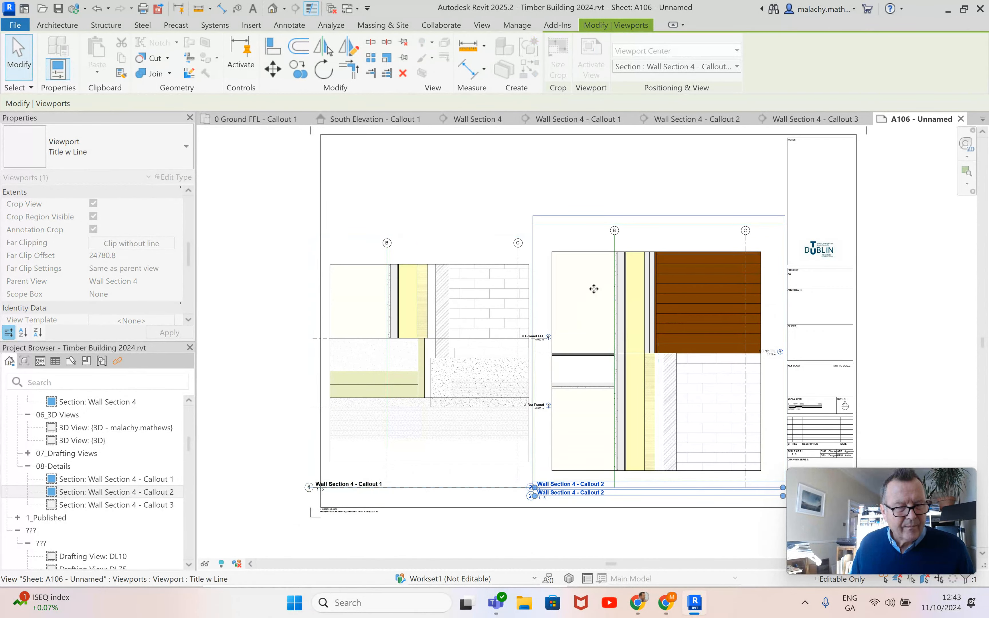
Activate the Callout 2 view on the sheet, tighten all four sides of its crop region around the wall and floor junction, and deactivate it
right_click(585, 319)
click(629, 271)
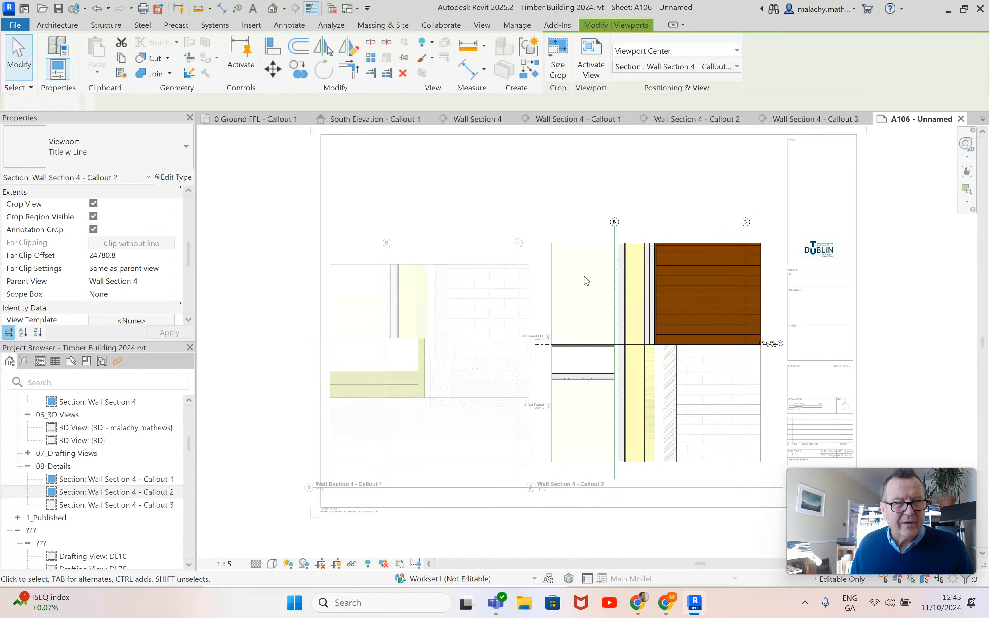
click(551, 341)
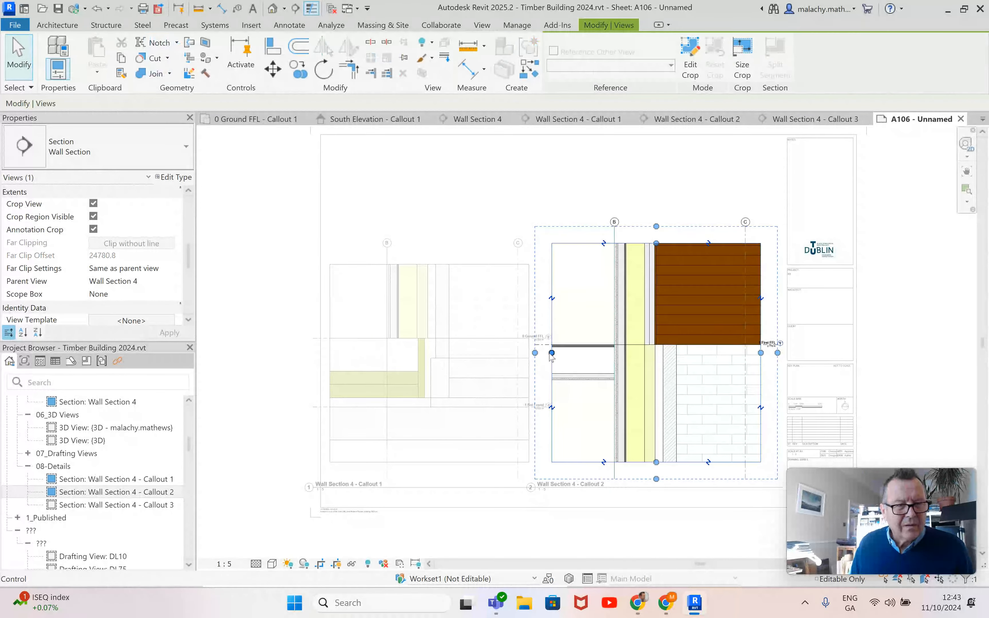
drag(552, 352, 593, 354)
drag(760, 352, 691, 353)
drag(640, 462, 639, 412)
drag(639, 245, 639, 262)
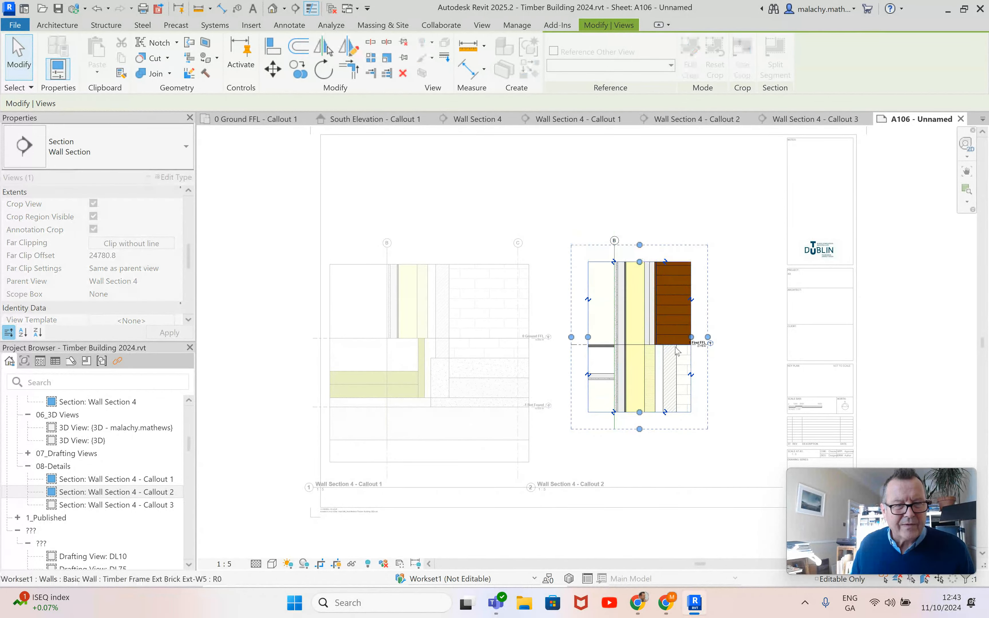
click(736, 409)
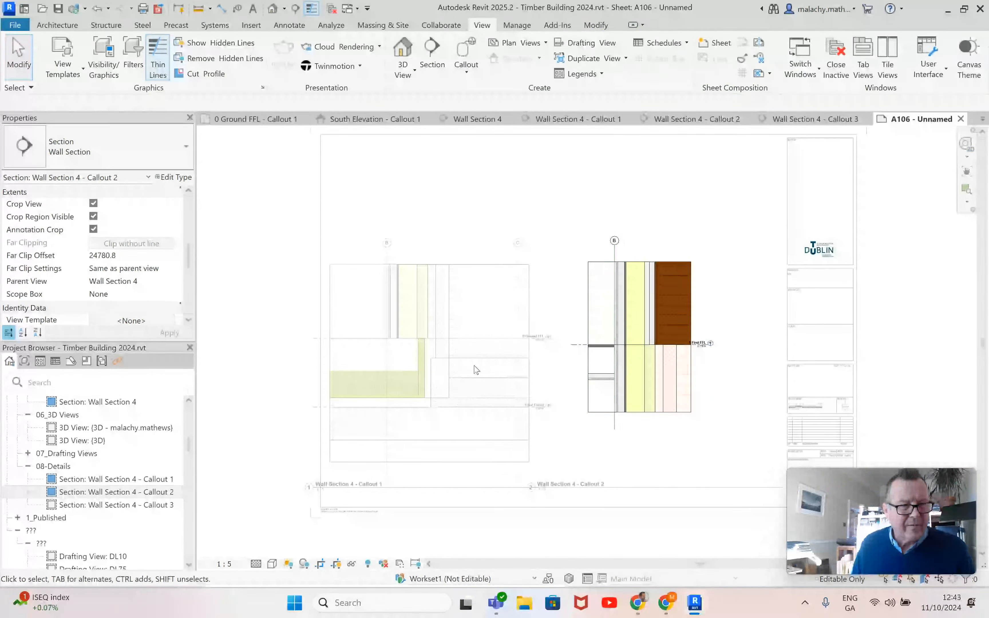
right_click(600, 410)
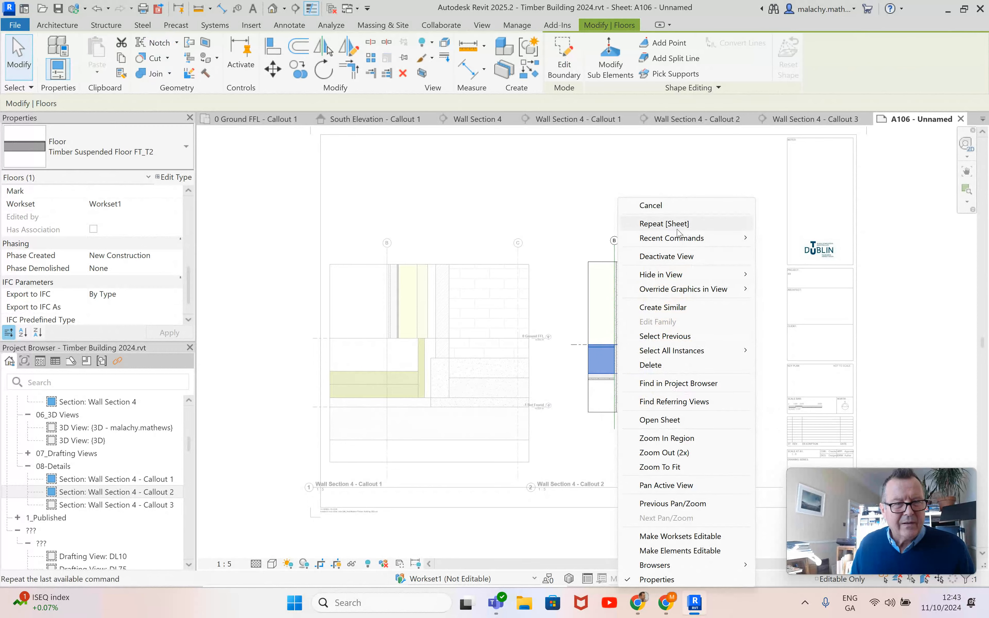
click(666, 256)
Activate the Callout 1 view on the sheet, tighten all four sides of its crop region around the foundation junction, and deactivate it
right_click(468, 342)
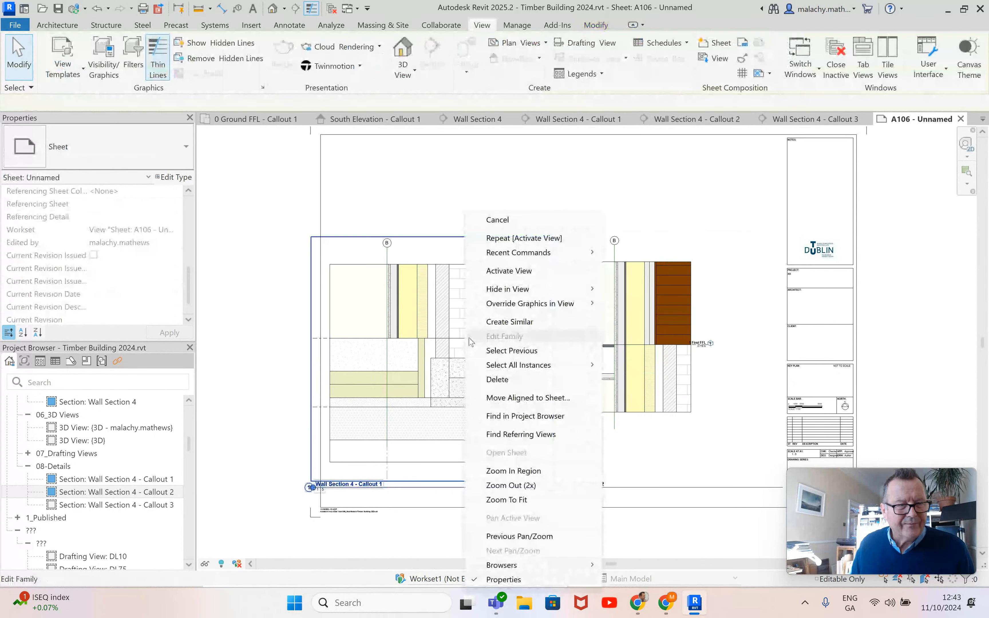
click(500, 271)
click(429, 461)
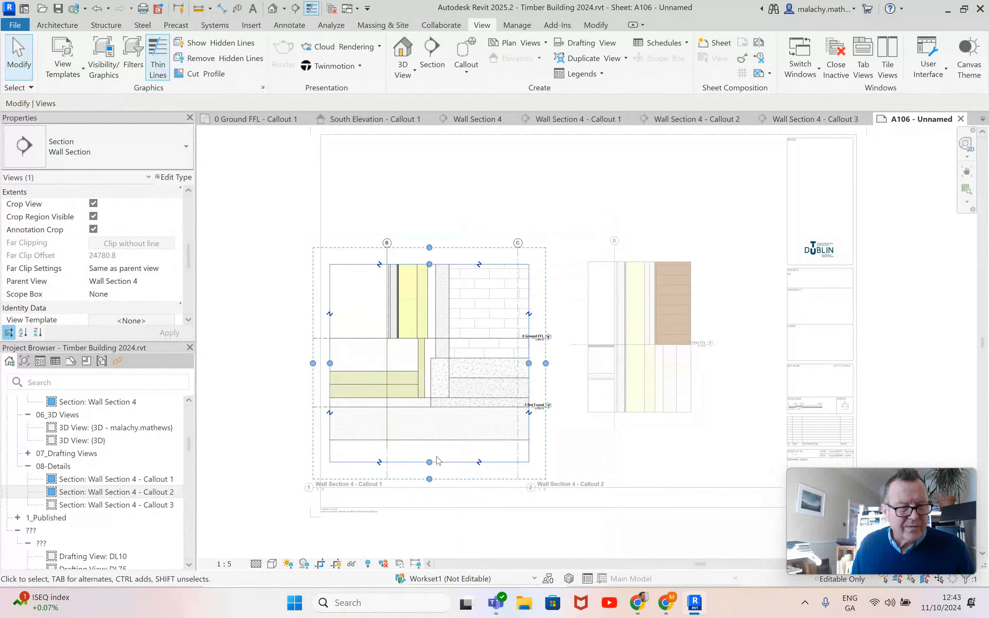
drag(429, 457, 429, 441)
drag(530, 356, 478, 355)
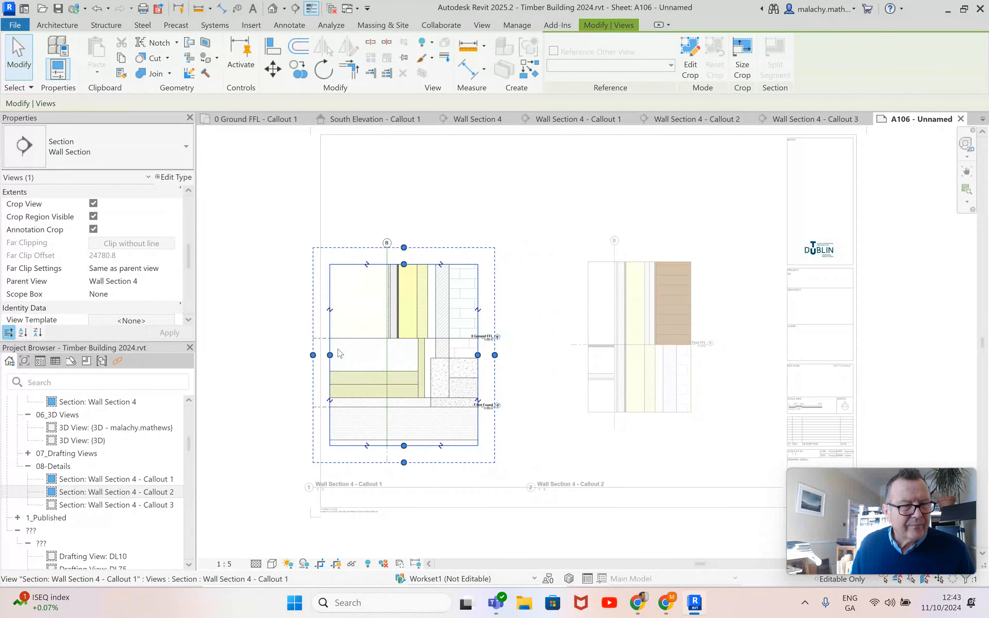
drag(331, 356, 368, 355)
drag(423, 265, 424, 294)
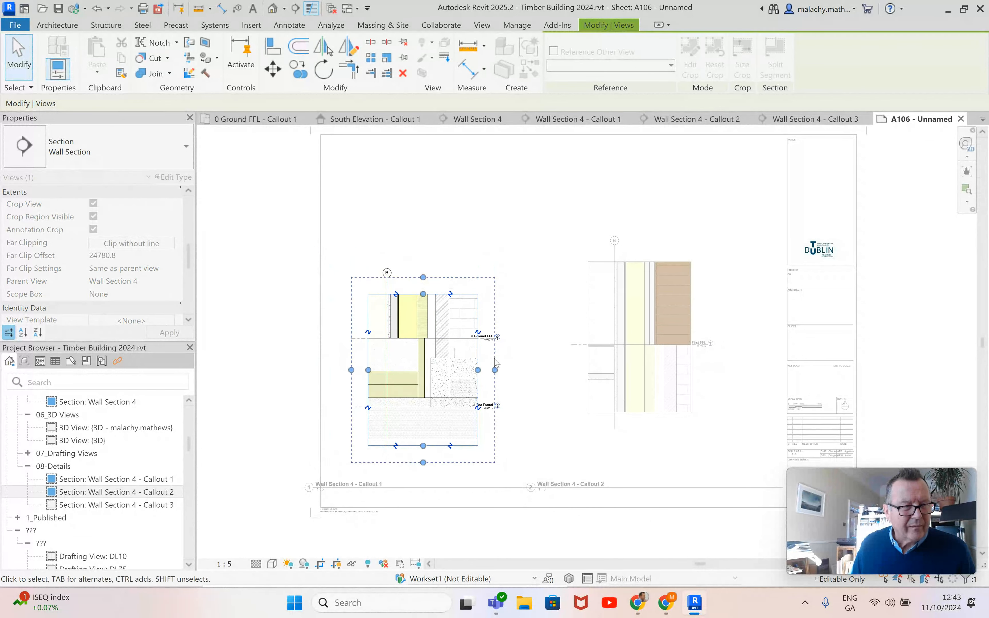
click(530, 370)
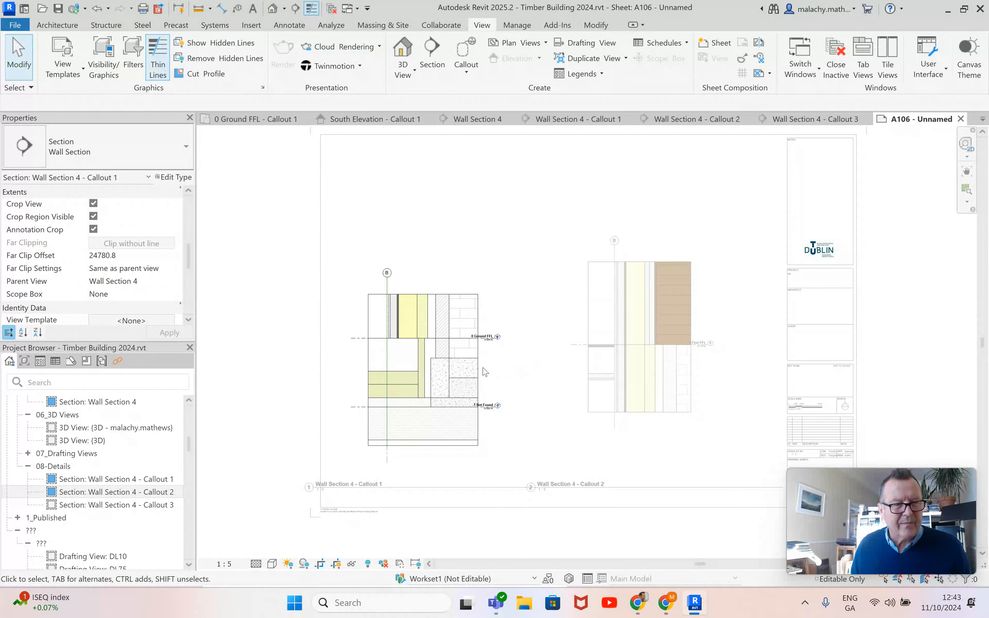
right_click(472, 370)
click(533, 157)
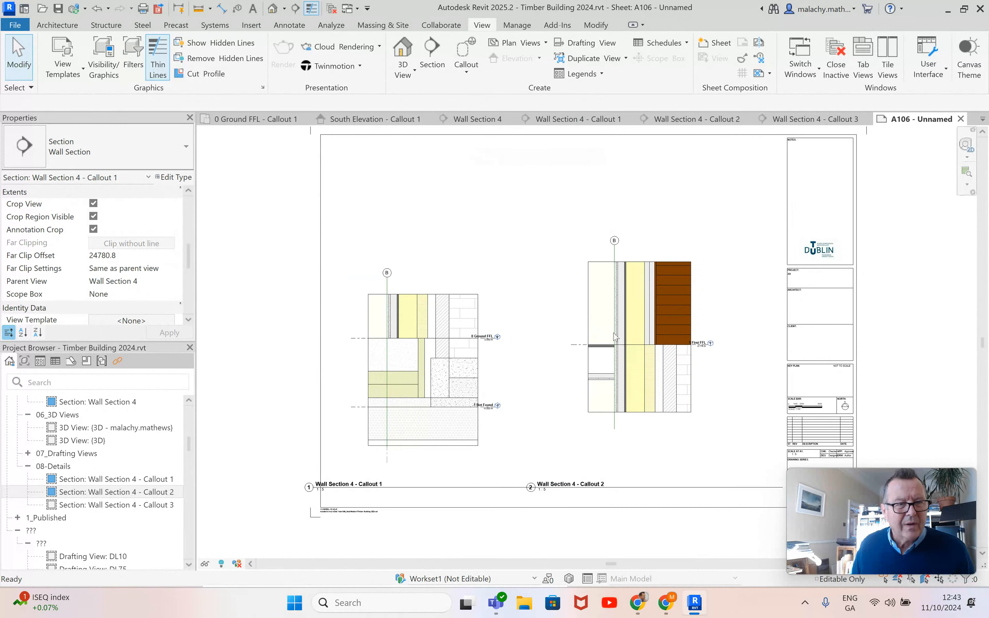
Move the Callout 2 viewport above Callout 1 with grid line B aligned, and lower Callout 1 to clear the overlap between the drawings
drag(633, 330, 406, 221)
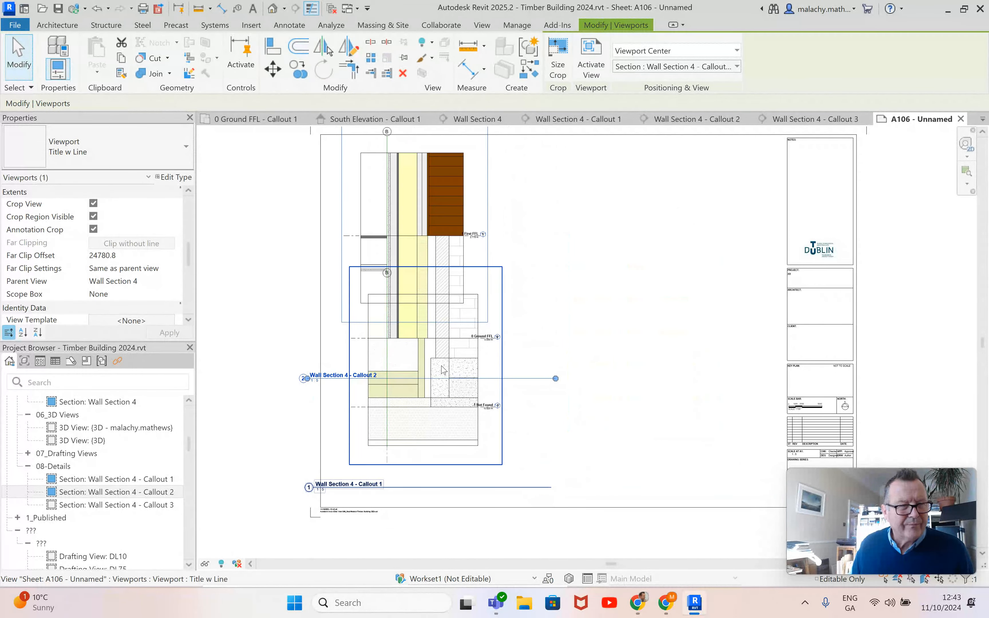
click(444, 370)
drag(442, 369, 432, 395)
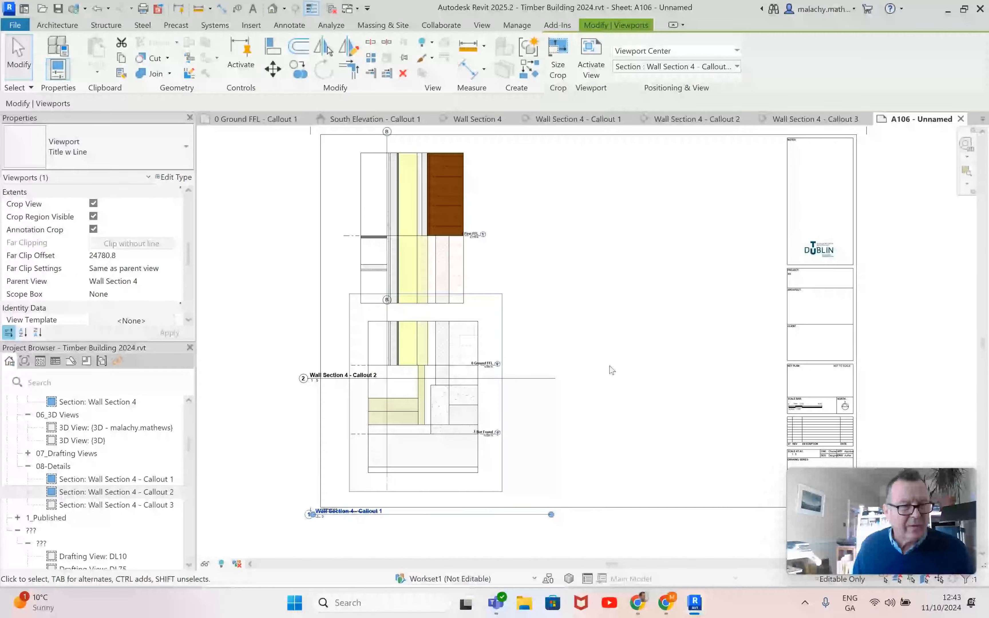
click(612, 370)
Move the Callout 1 and Callout 2 view titles right and slightly up, lining up their left ends inside the sheet border
drag(339, 511, 376, 496)
click(340, 375)
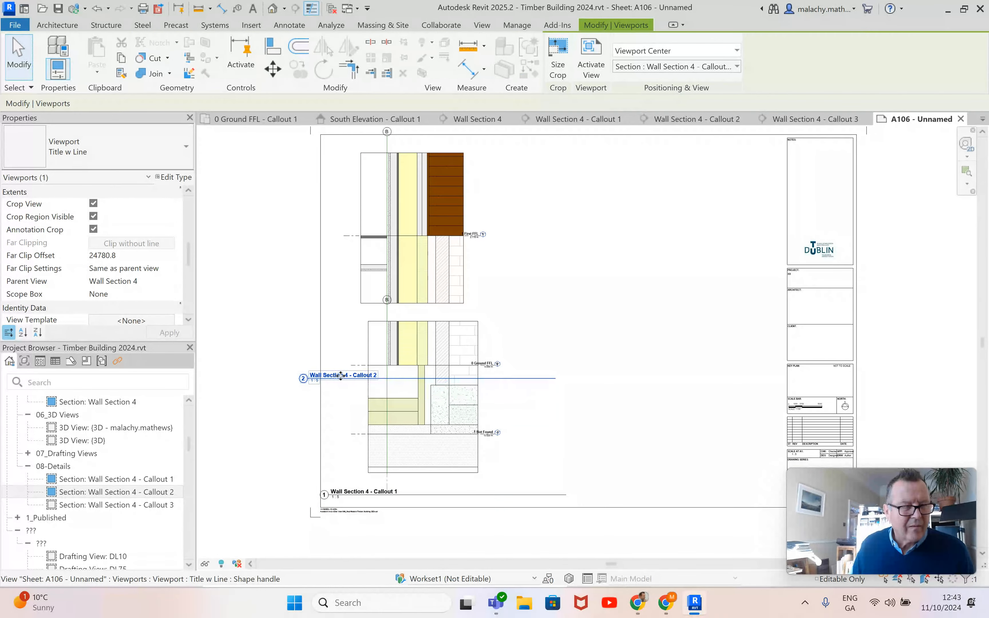
drag(340, 375, 361, 369)
click(314, 394)
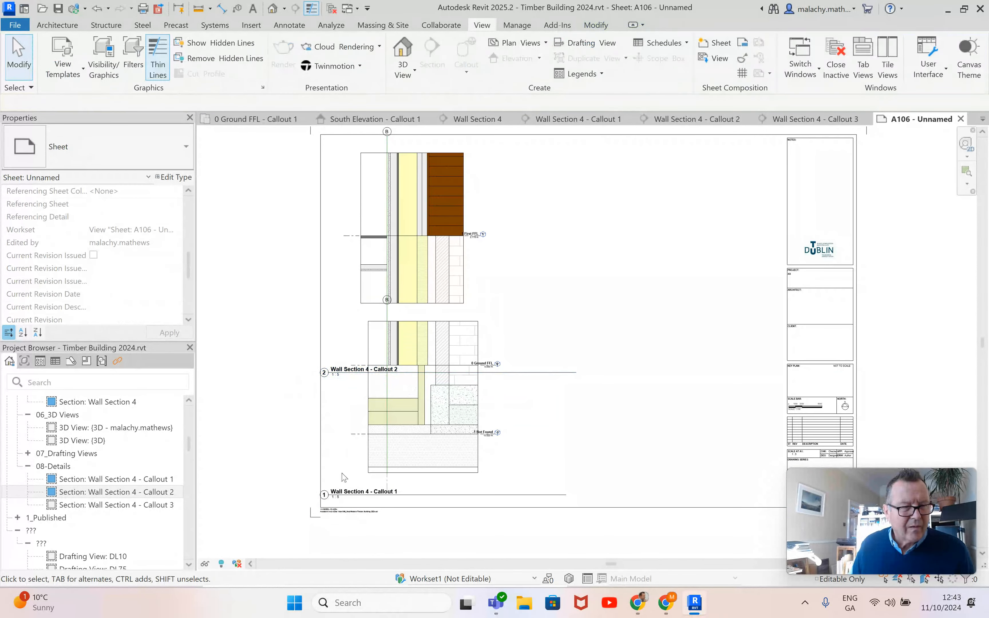
Change the viewport type of the Callout 1 and Callout 2 titles to Title No Line w Detail Ref
click(350, 493)
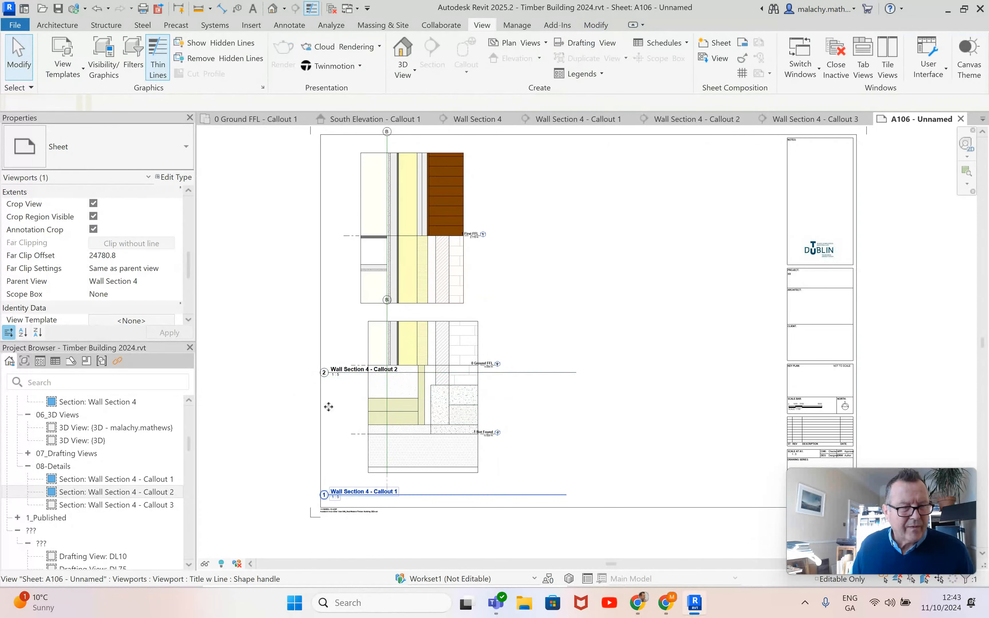
ctrl+click(341, 373)
click(106, 146)
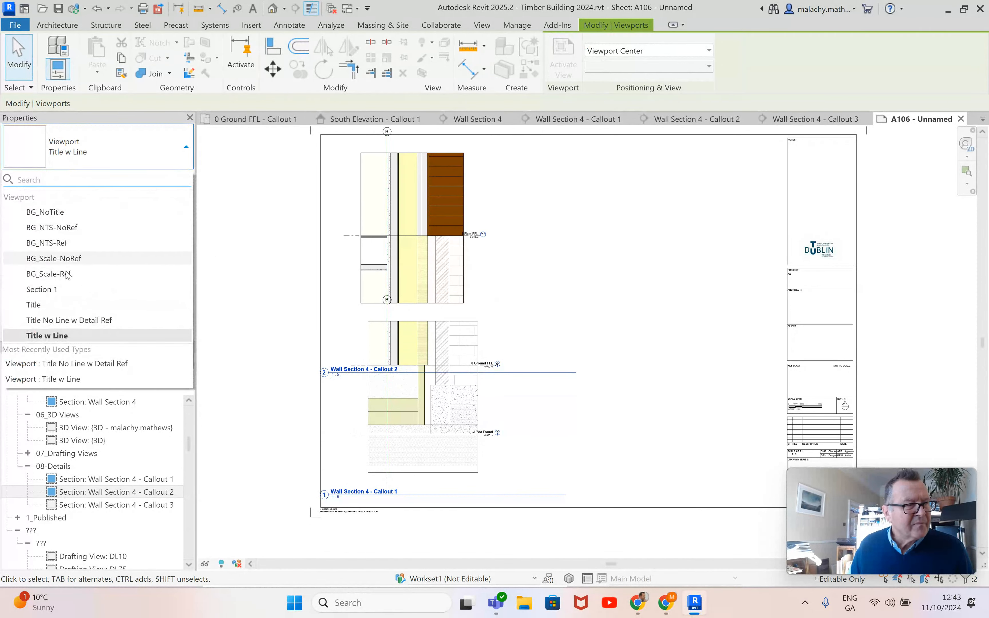
click(74, 321)
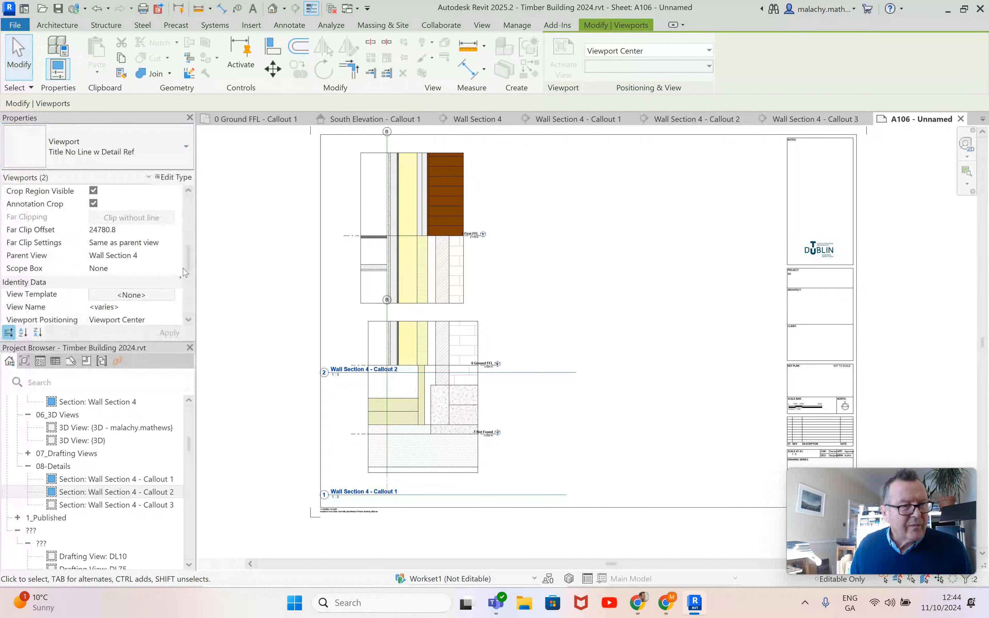
click(241, 267)
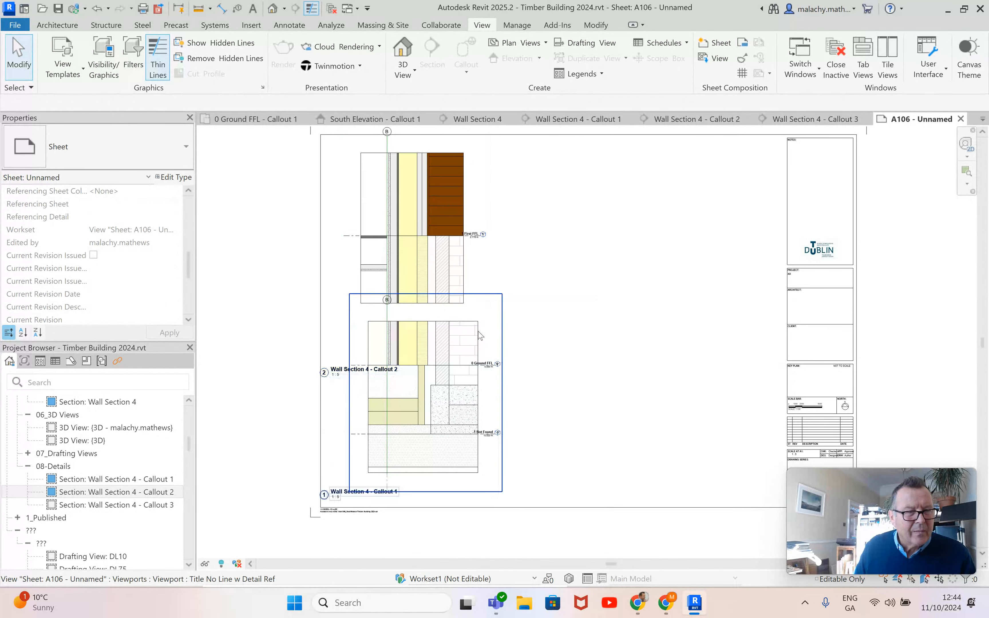
Place the Wall Section 4 - Callout 3 view on sheet A106, to the right of the other two details and clear of them
drag(130, 505, 564, 347)
click(596, 307)
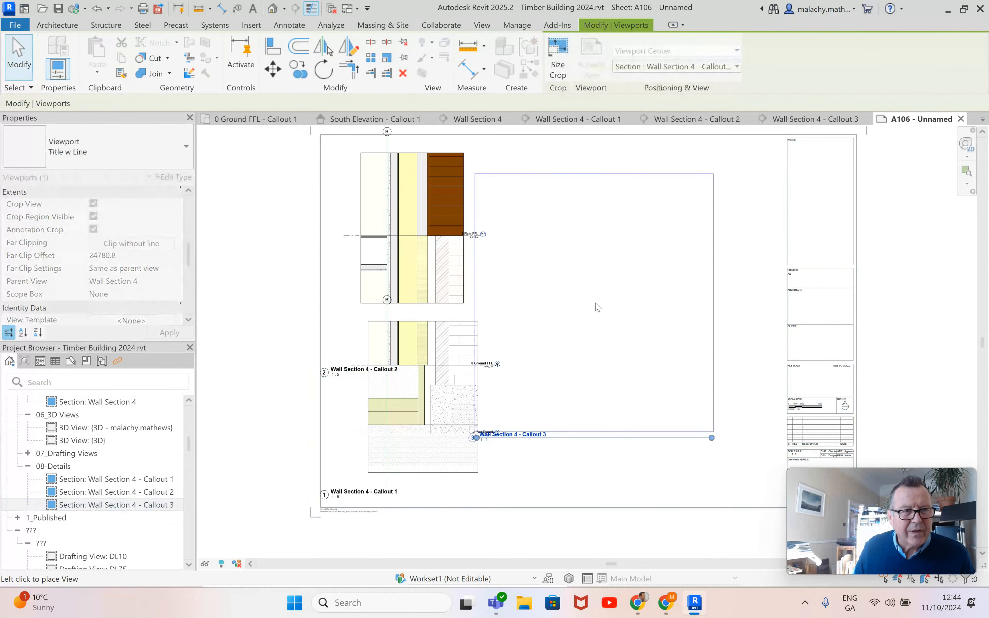
drag(596, 305, 646, 302)
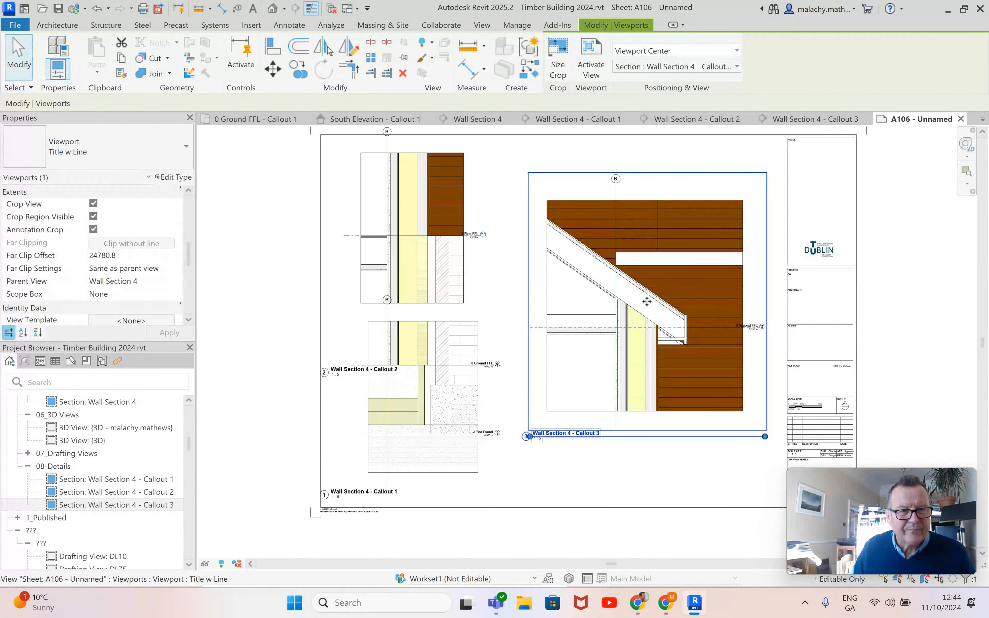
click(656, 475)
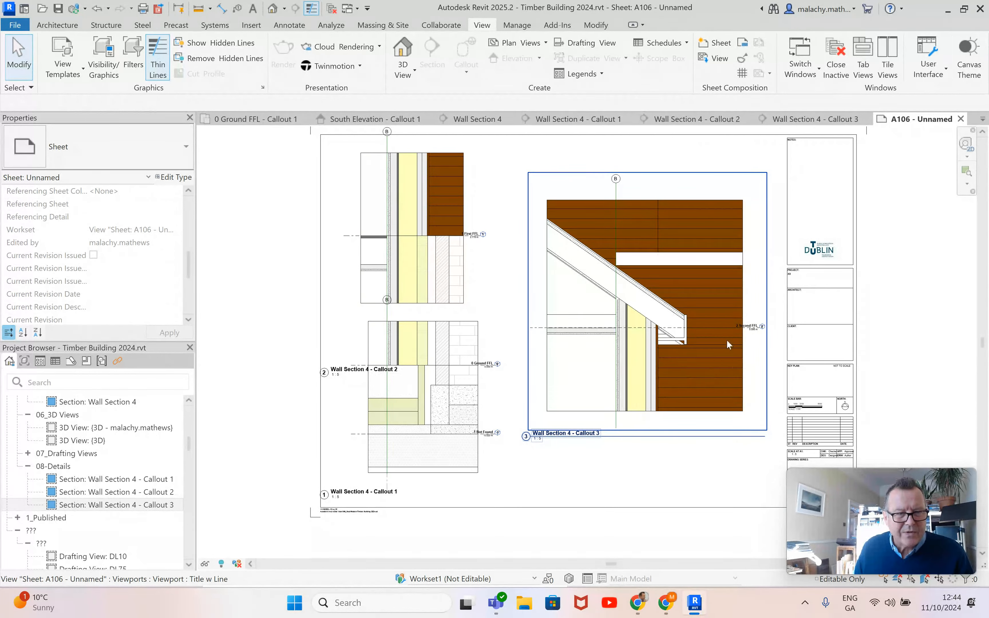
right_click(749, 378)
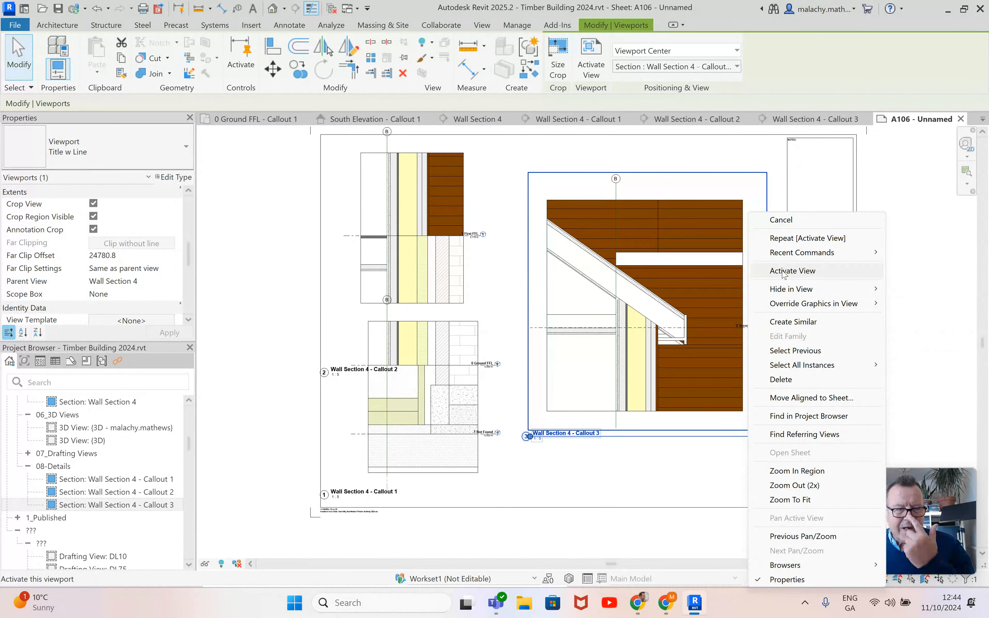
click(669, 453)
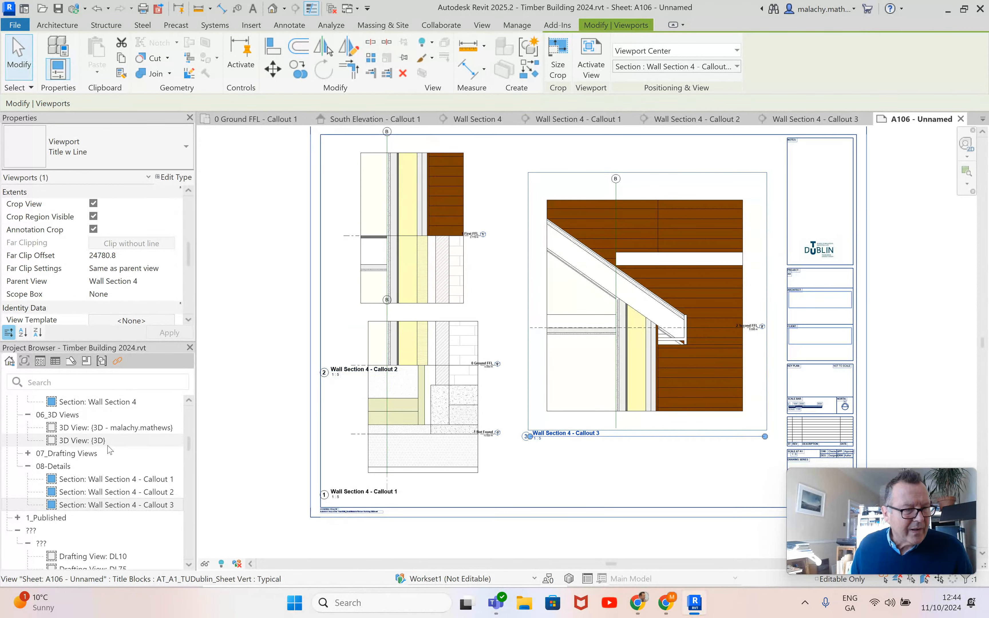
Open the South Elevation view and try the Hidden Line visual style
scroll(110, 450, up, 2)
scroll(112, 449, up, 2)
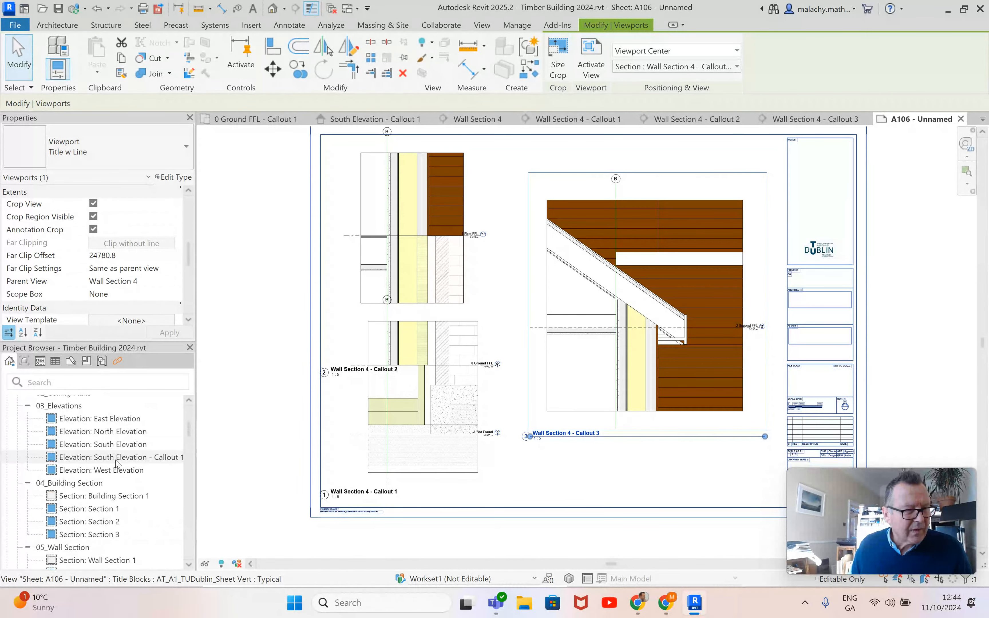
double_click(123, 447)
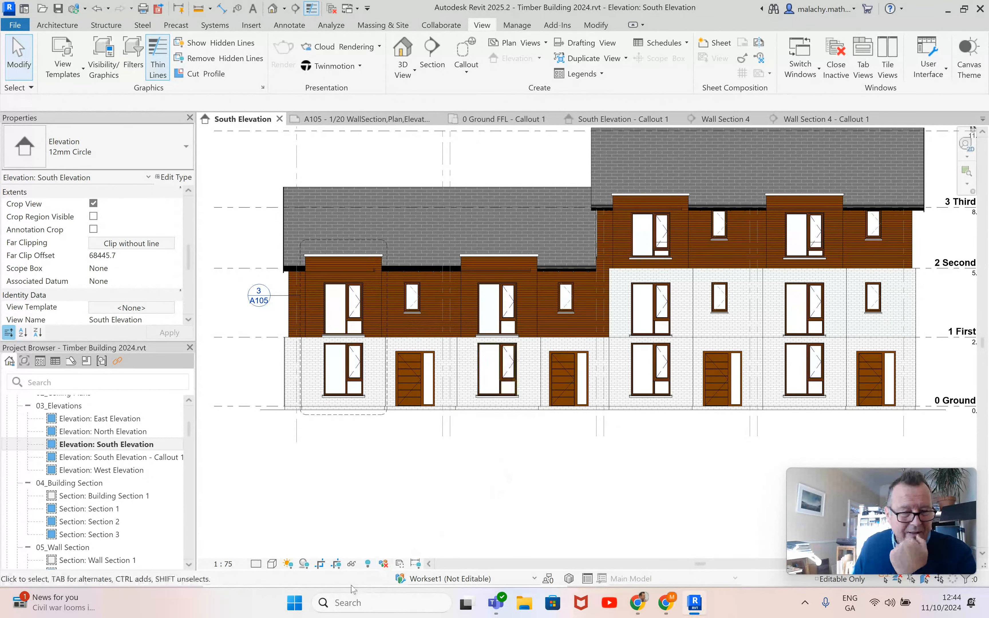
click(272, 564)
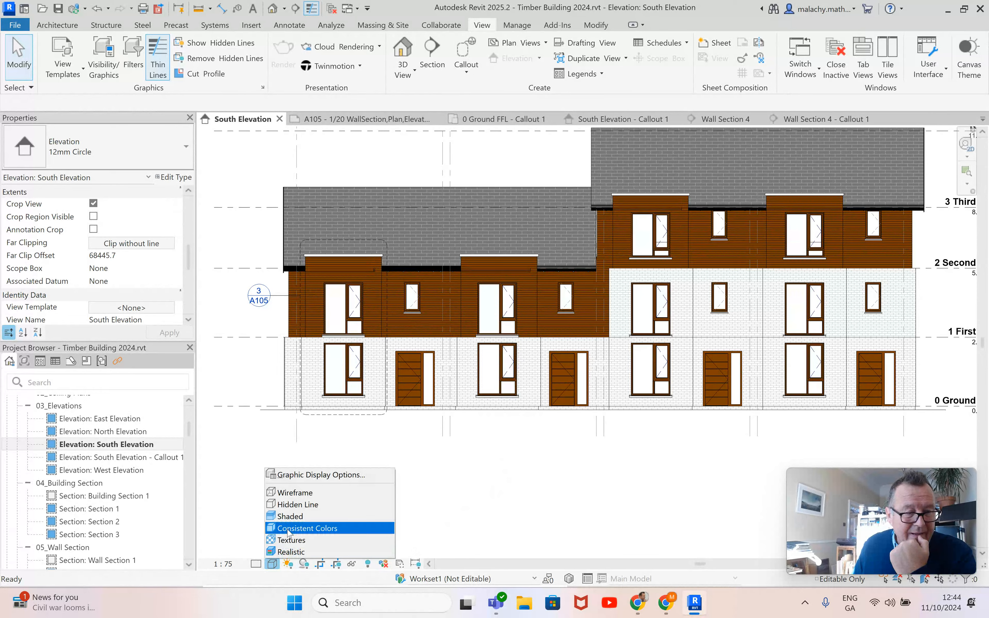
click(292, 506)
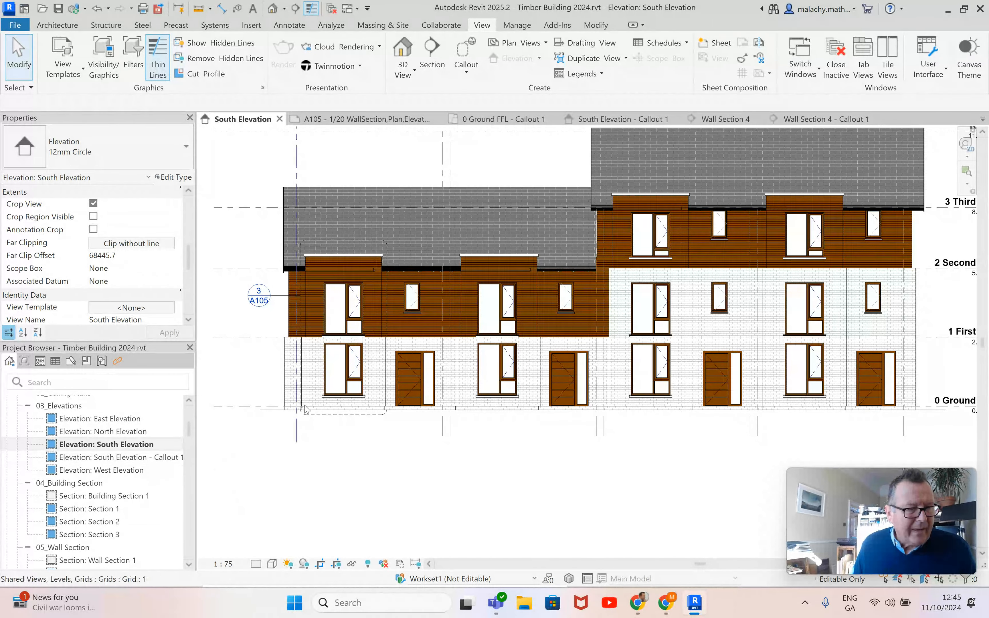
Open the Wall Section 4 - Callout 2 detail view
click(821, 119)
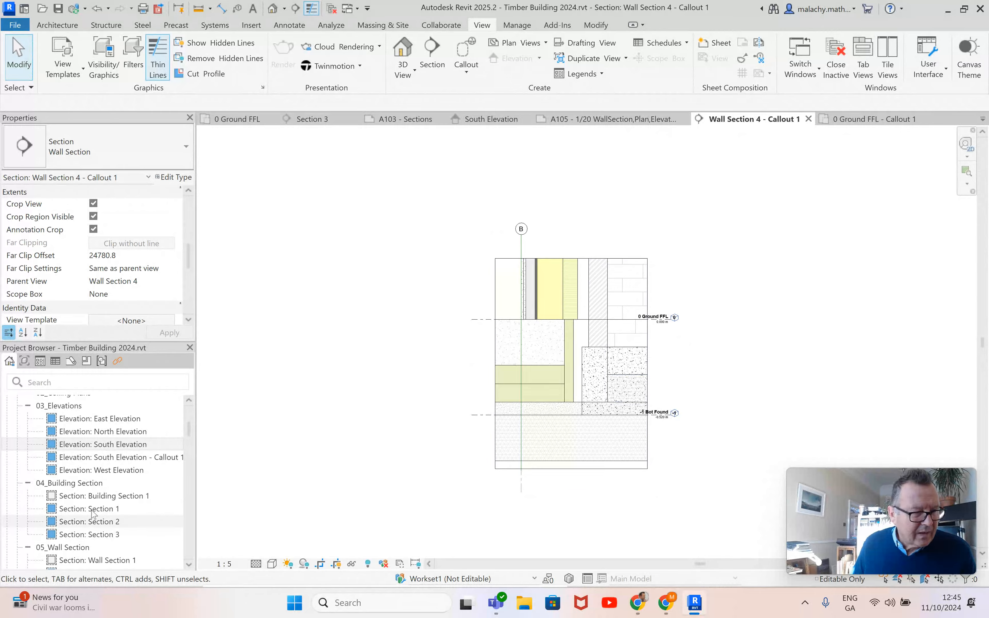
scroll(107, 507, down, 5)
scroll(107, 507, down, 3)
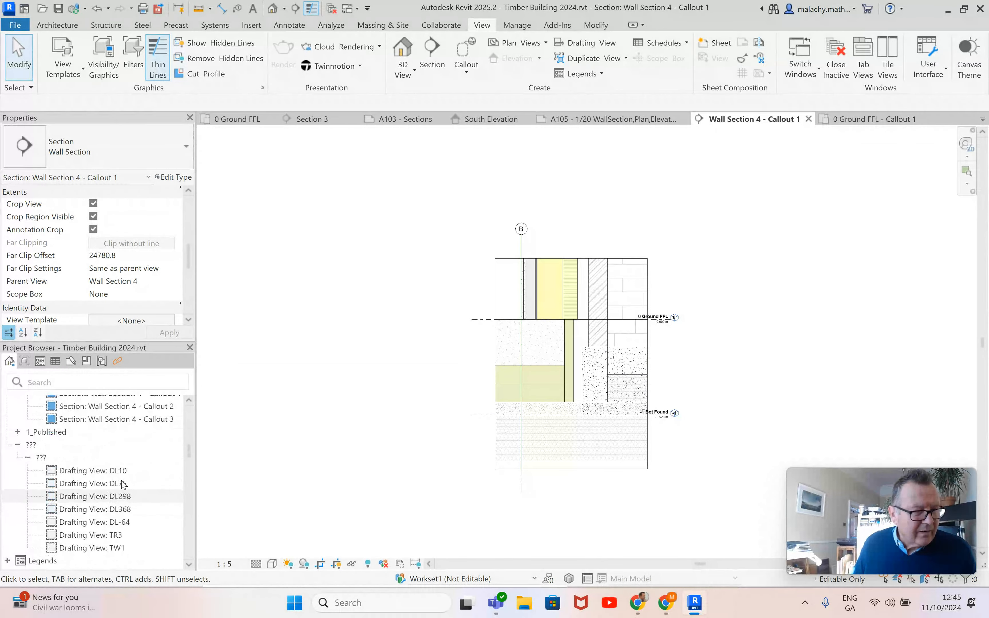
double_click(159, 408)
Apply a halftone element override to the timber-clad wall beyond in Callout 2 and hide the view's crop region
click(615, 293)
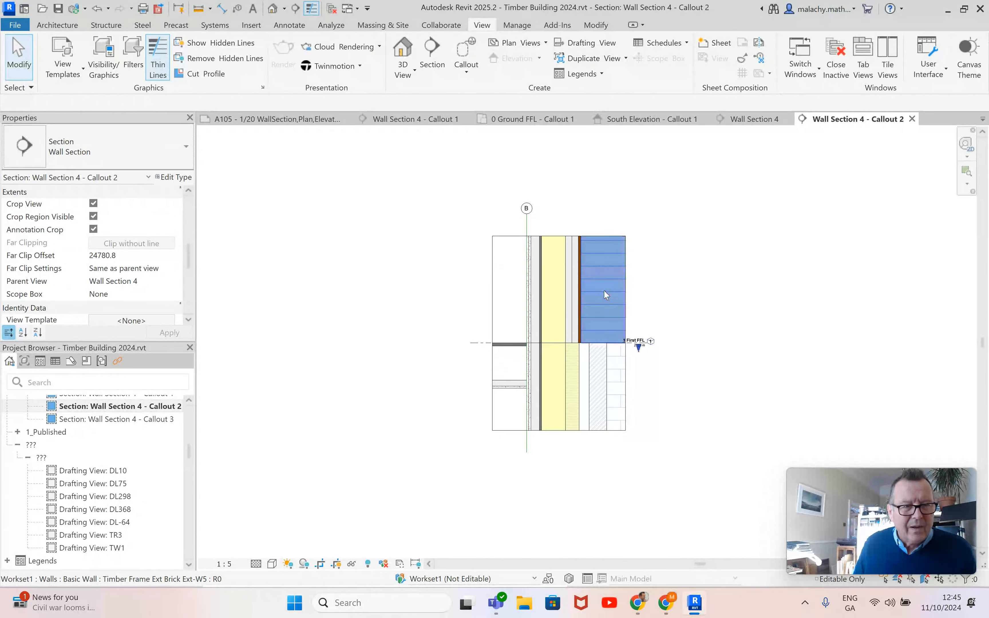
right_click(605, 294)
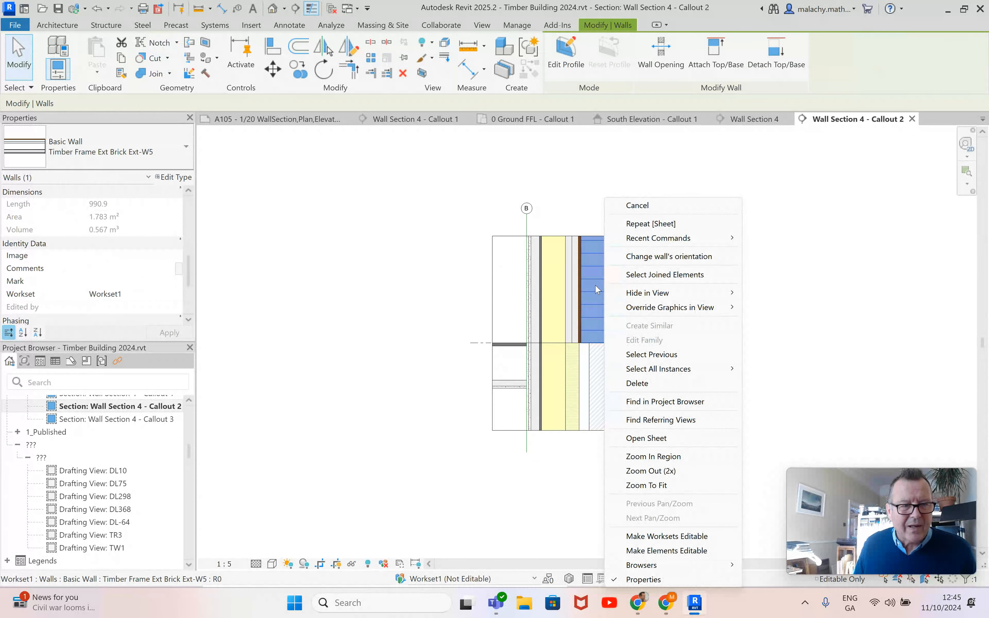
mouse_move(670, 308)
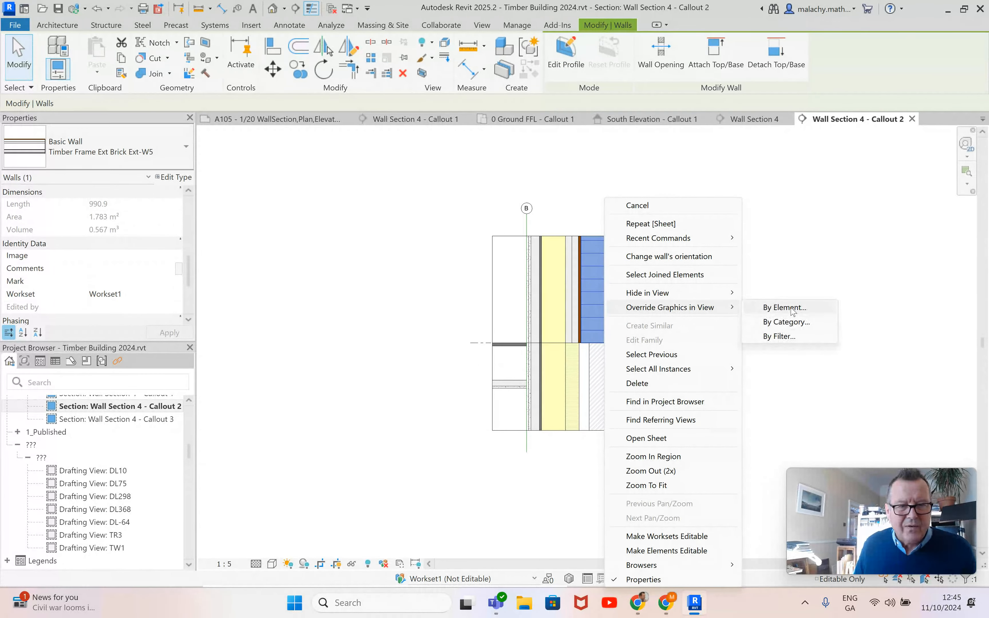
click(793, 309)
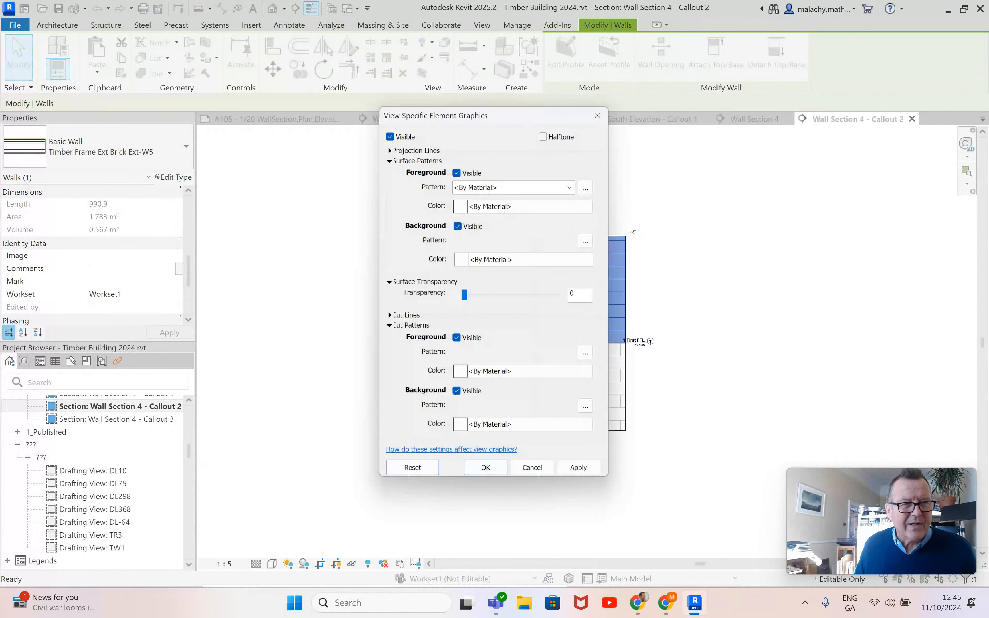
click(544, 134)
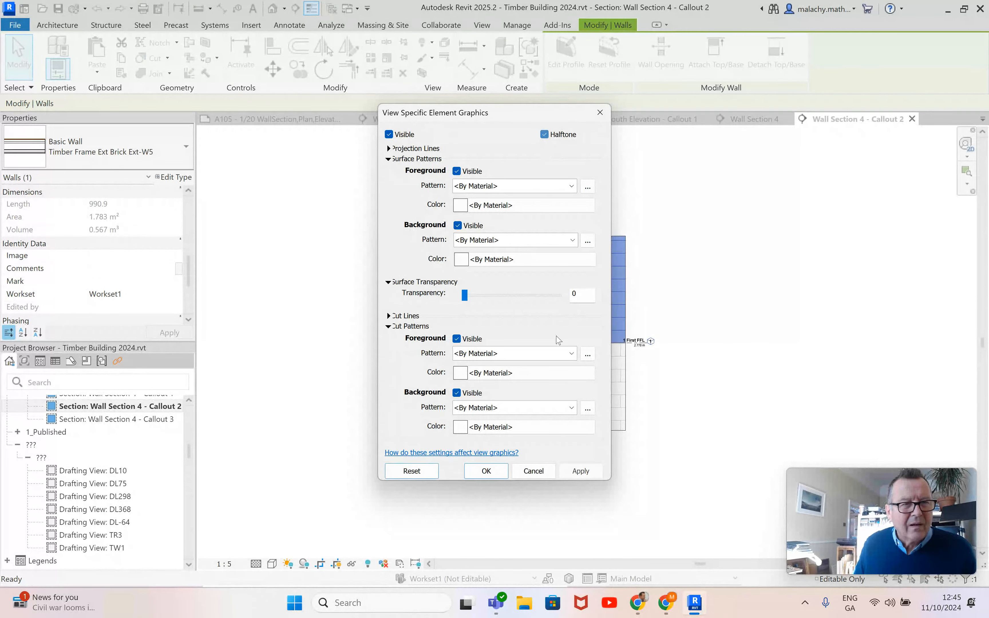
click(580, 471)
click(486, 471)
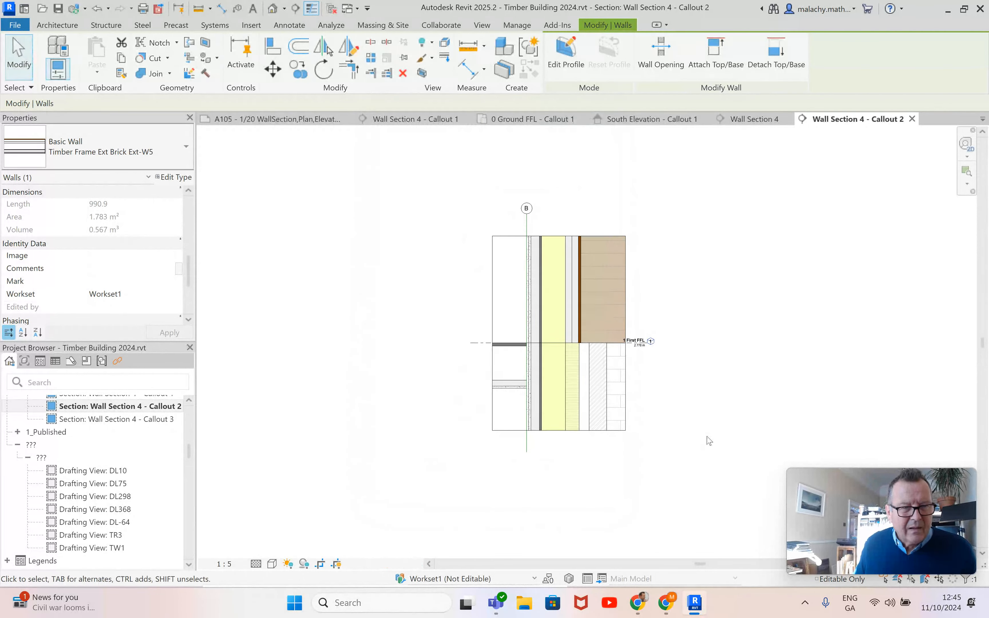
click(666, 377)
scroll(584, 373, up, 3)
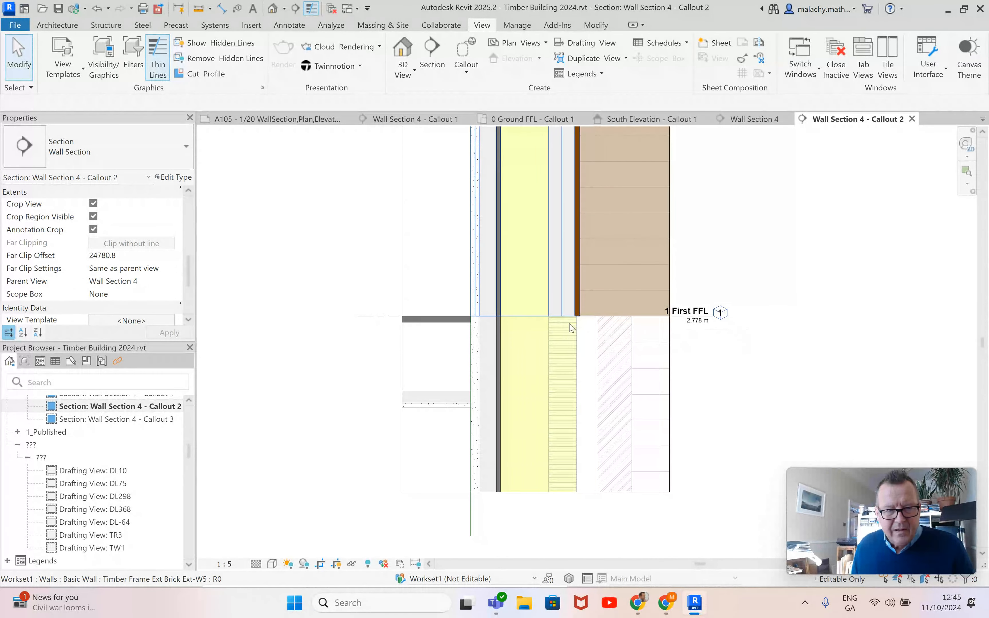
scroll(582, 344, down, 3)
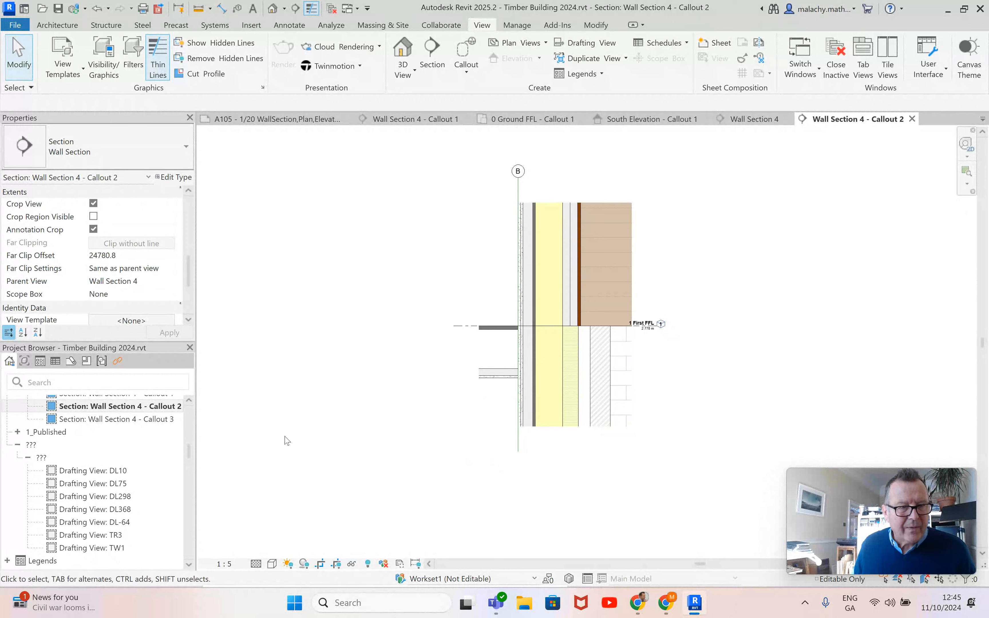
Open the Wall Section 4 - Callout 3 view and apply a halftone element override to all the timber-clad walls beyond the roof eaves
double_click(159, 420)
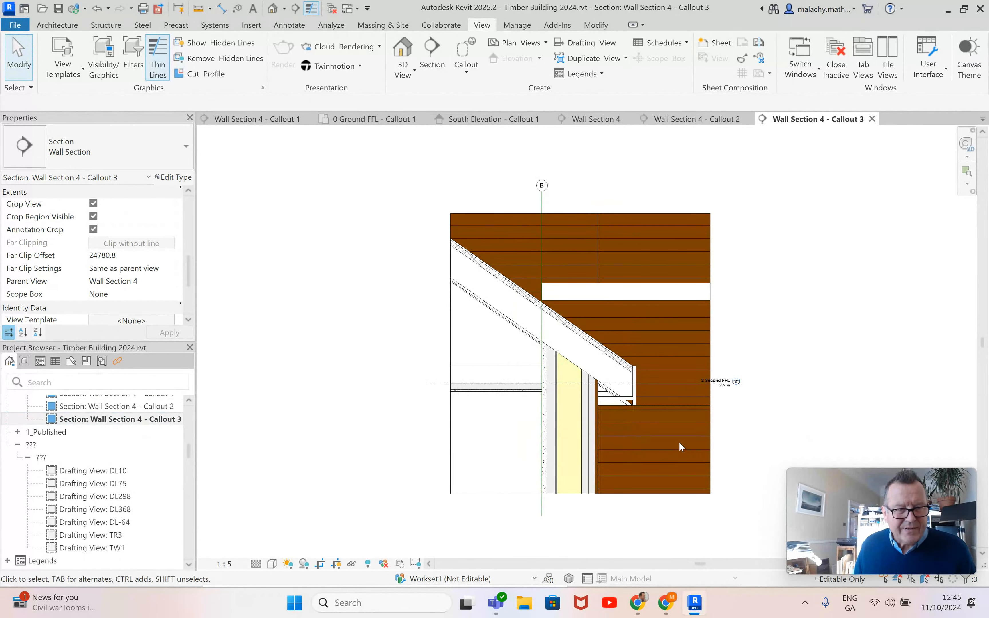
click(651, 266)
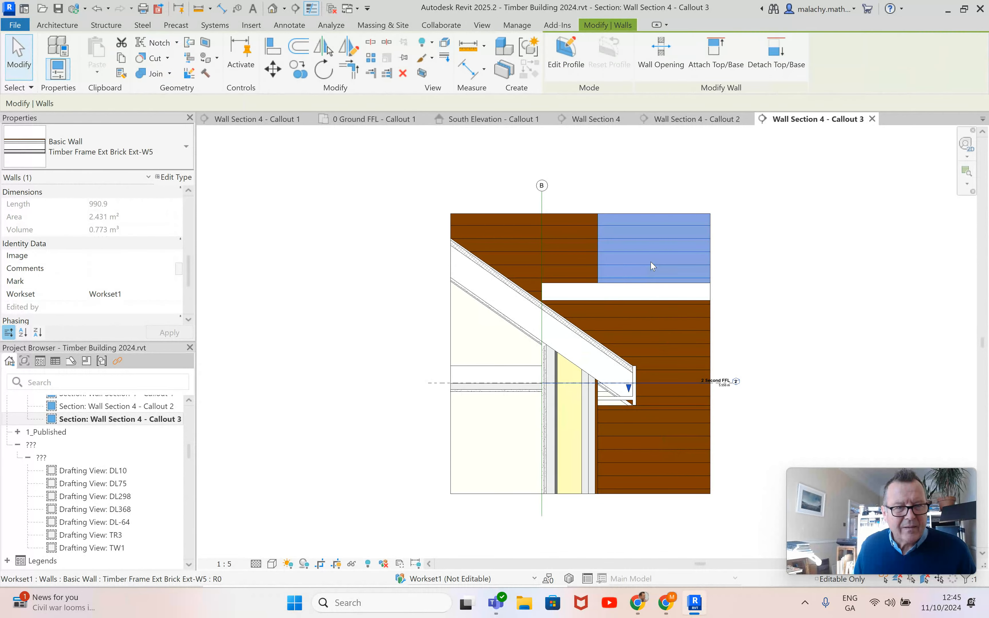
ctrl+click(582, 250)
ctrl+click(597, 217)
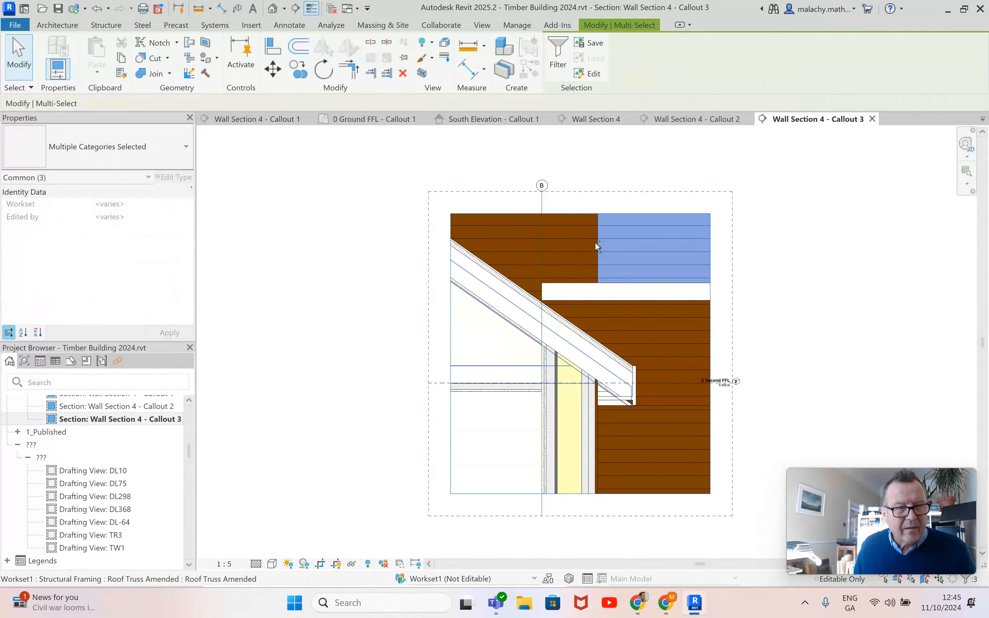
ctrl+click(572, 249)
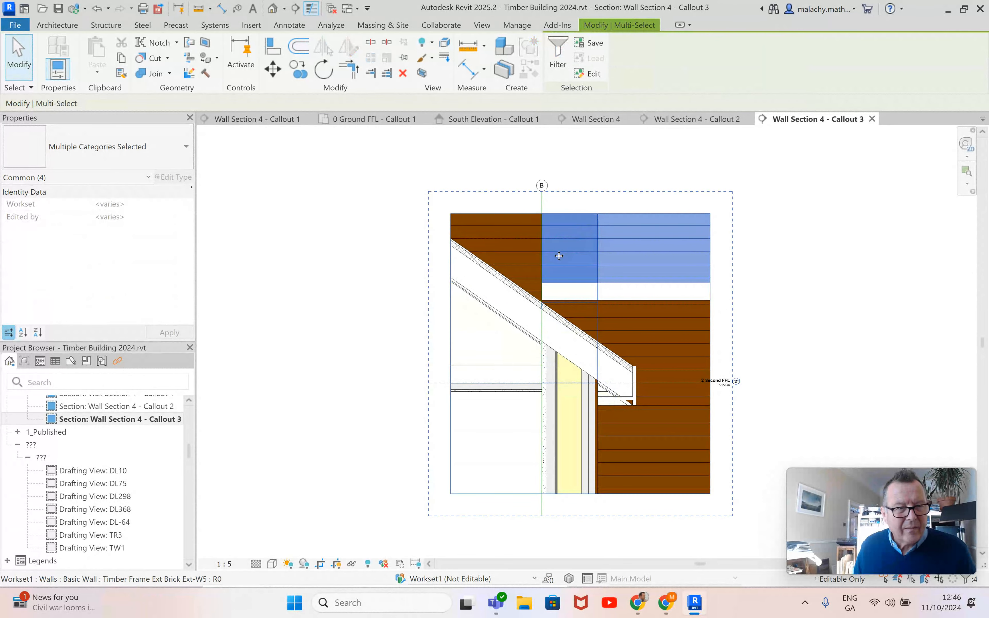
ctrl+click(528, 238)
ctrl+click(627, 314)
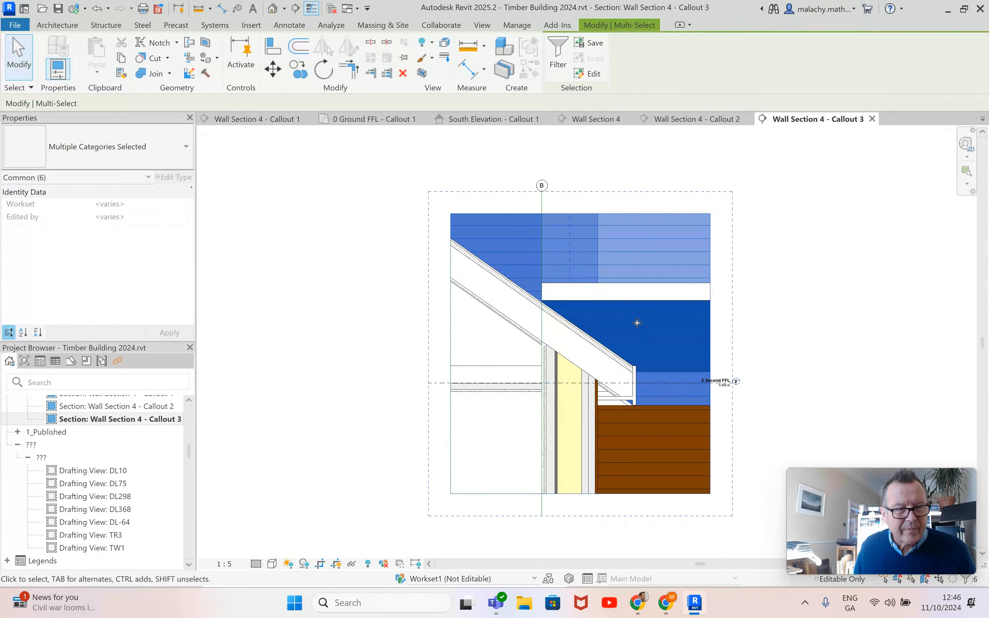
ctrl+click(673, 425)
right_click(659, 331)
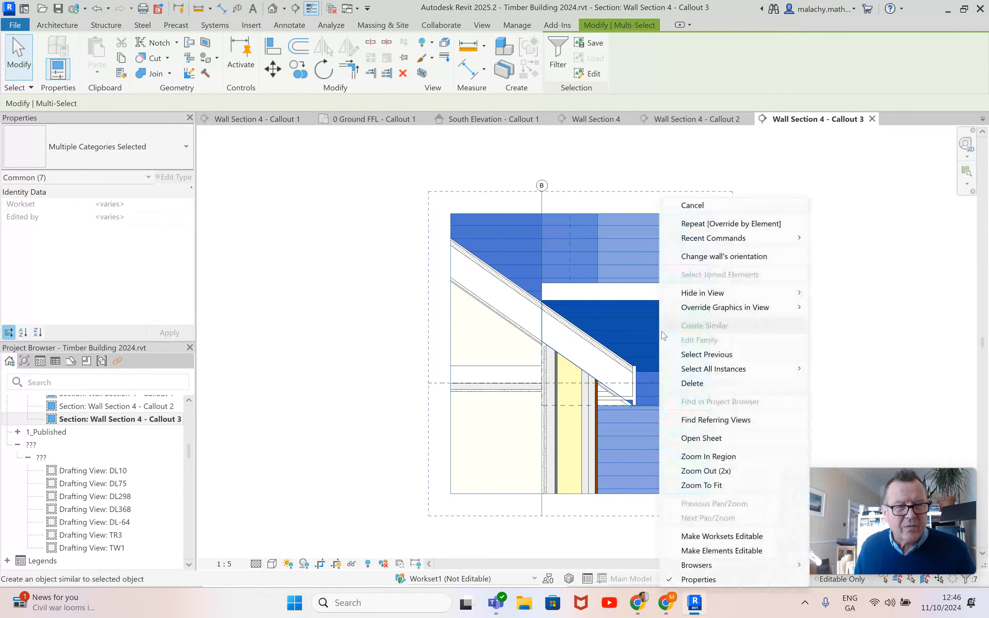
mouse_move(748, 309)
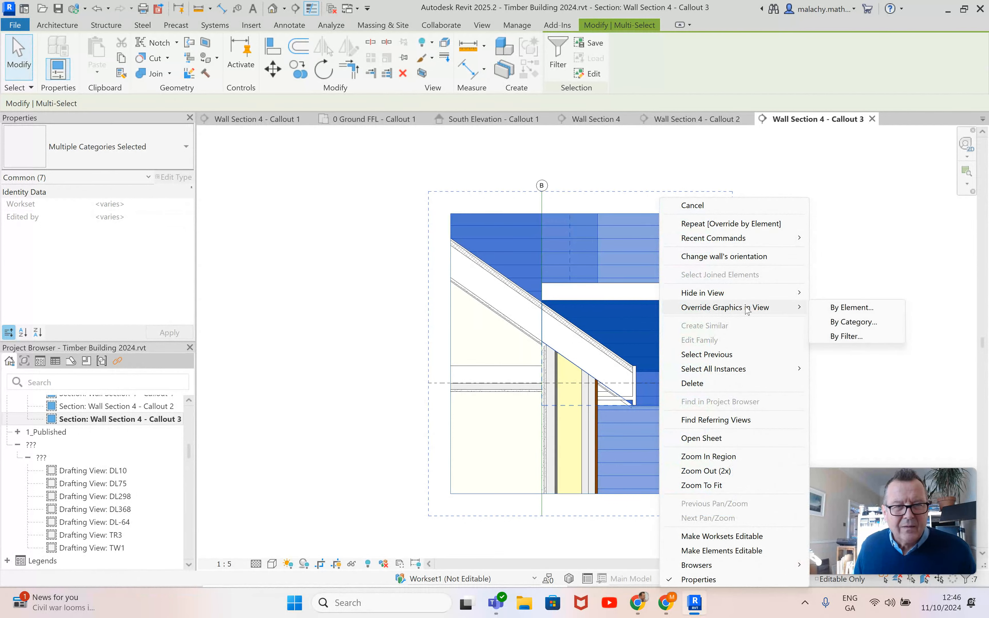
click(852, 307)
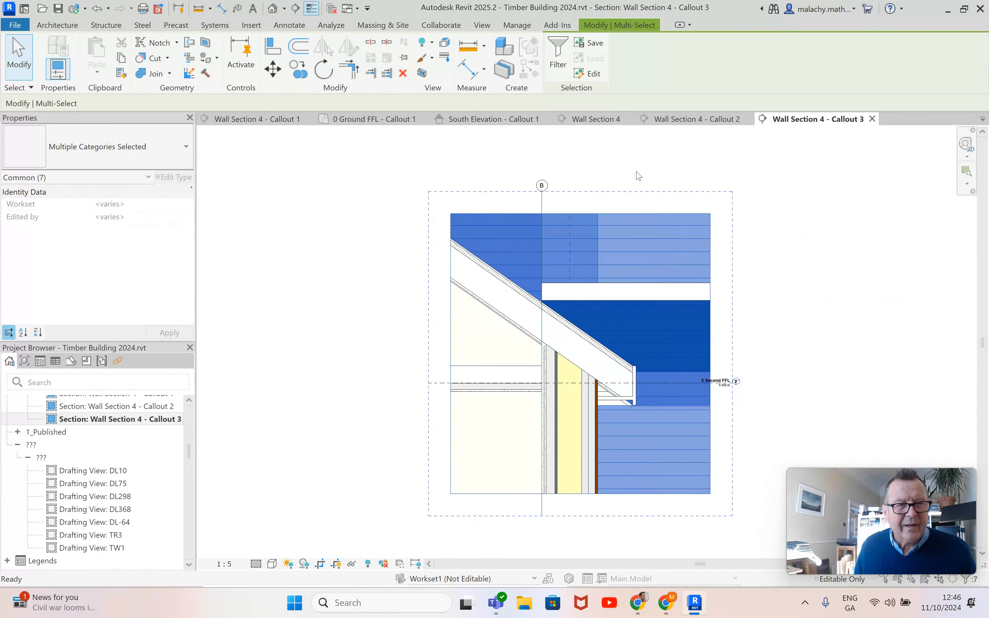
click(544, 134)
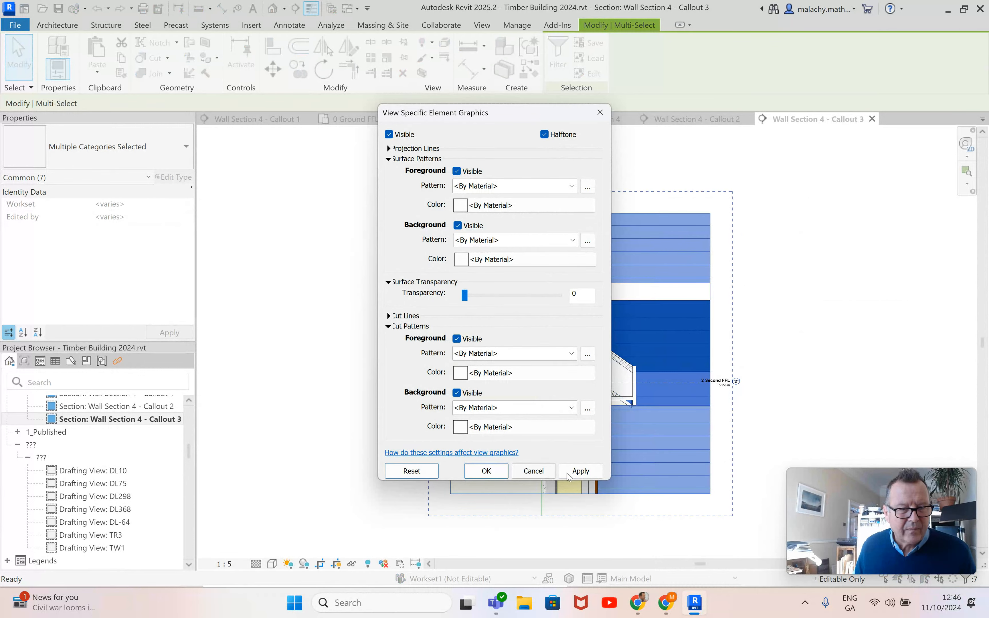
click(580, 470)
click(486, 471)
click(770, 357)
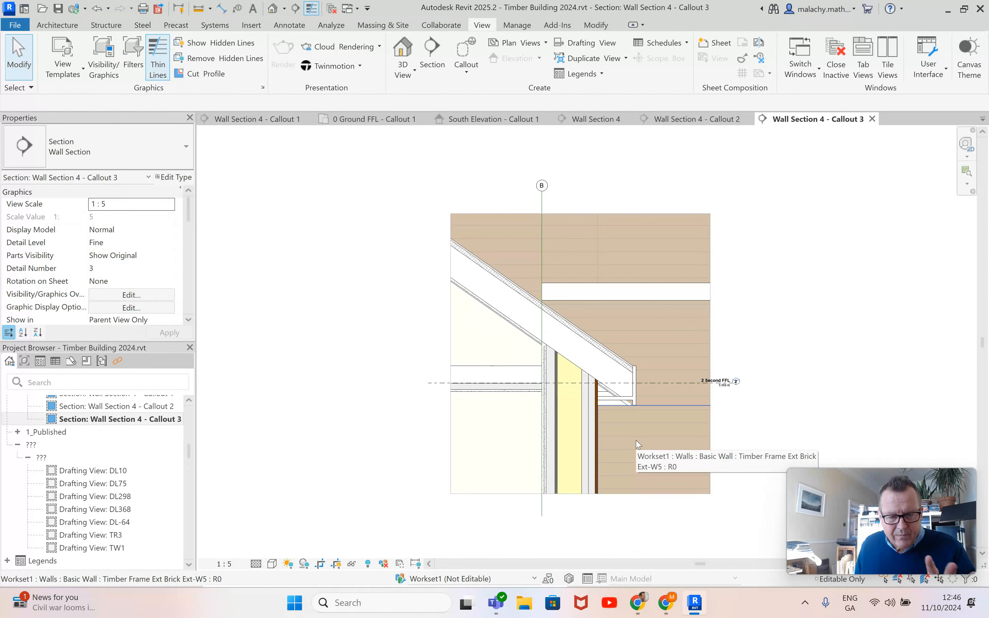
scroll(621, 446, down, 1)
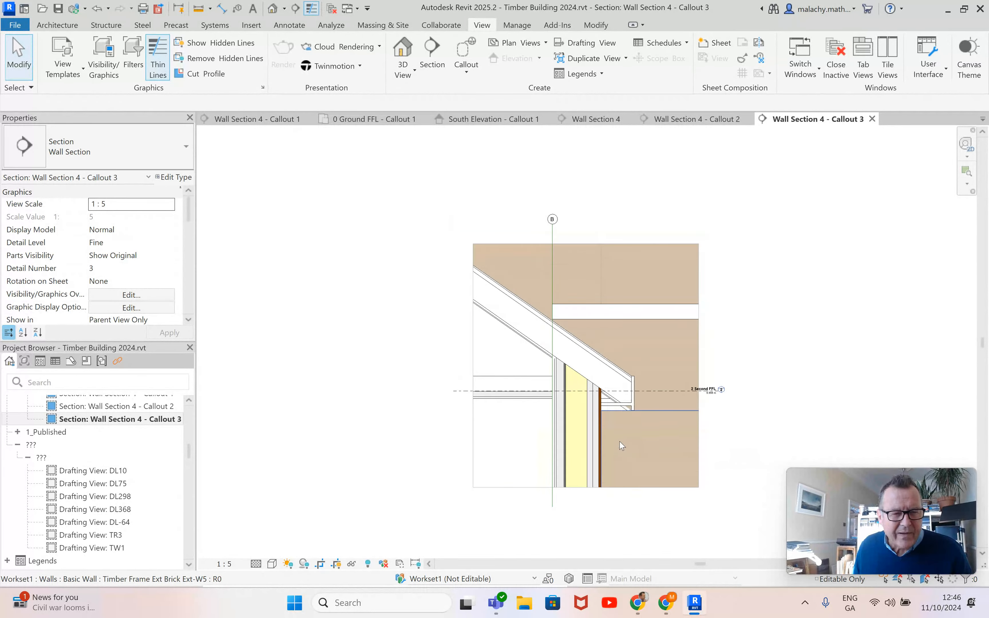
scroll(593, 424, up, 2)
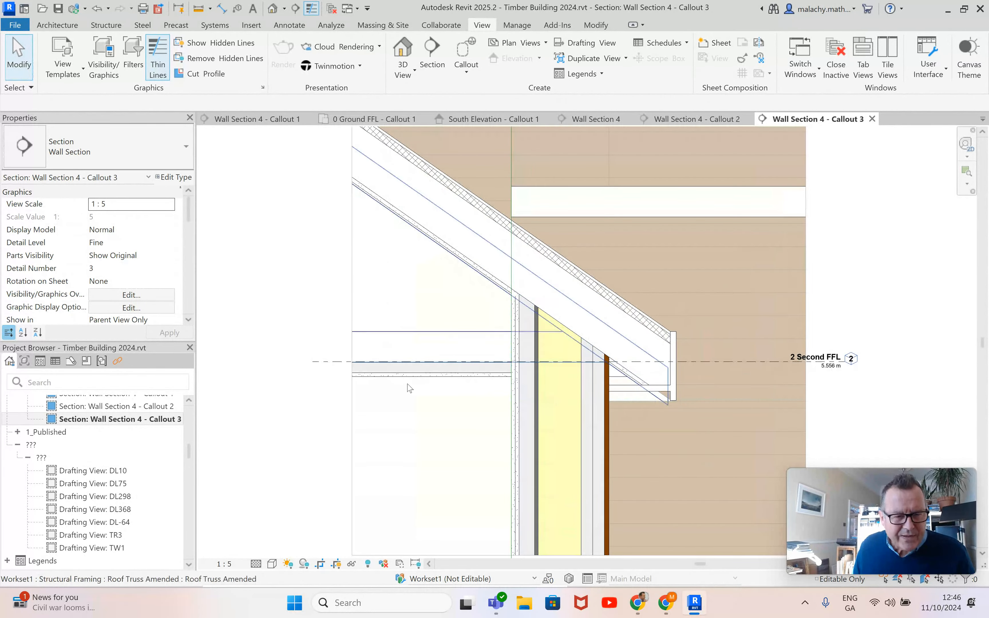
click(656, 393)
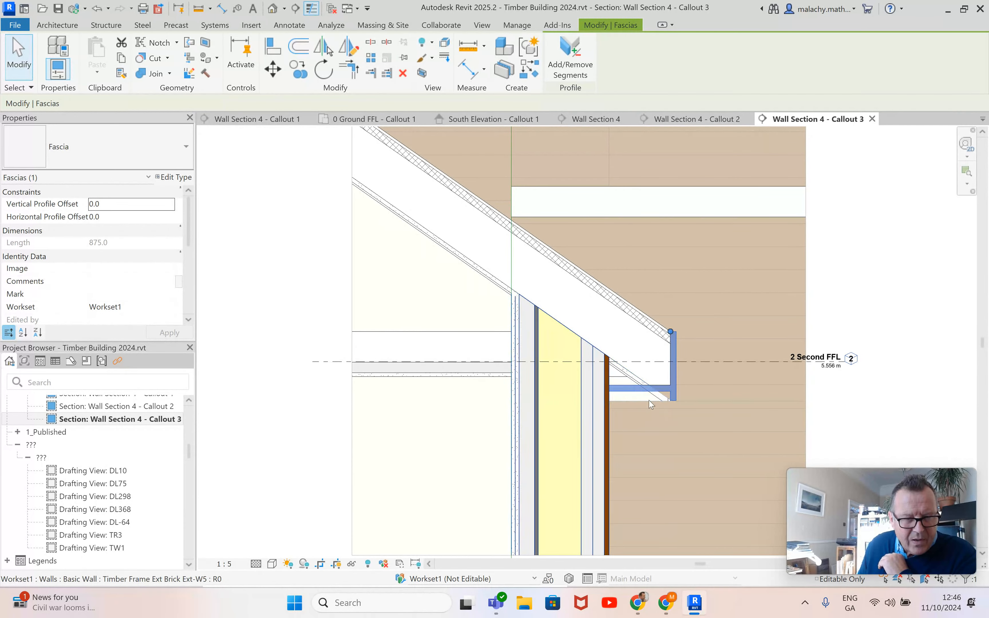
scroll(476, 422, down, 2)
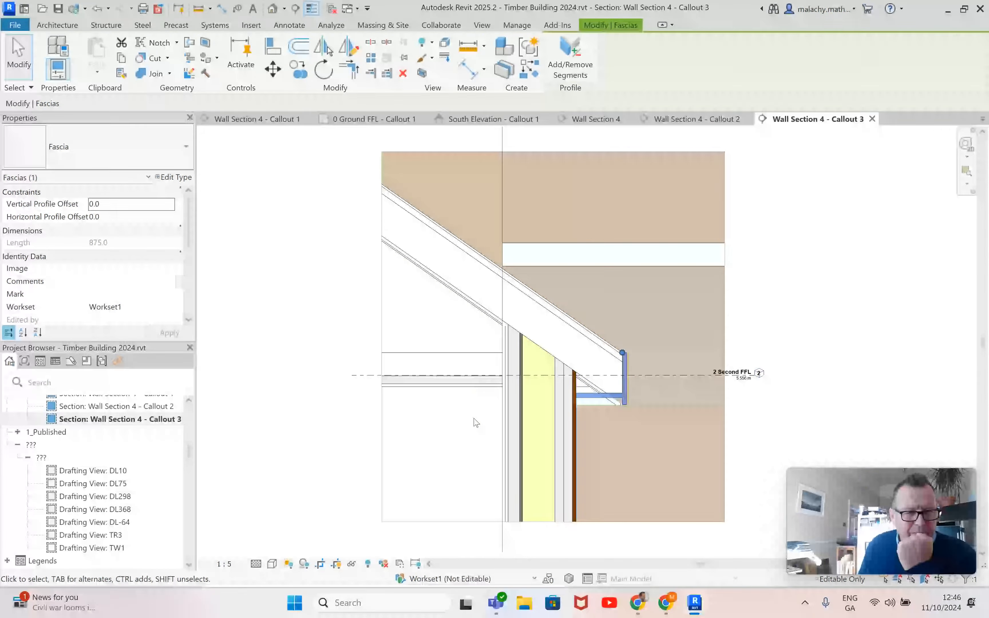
scroll(476, 422, down, 1)
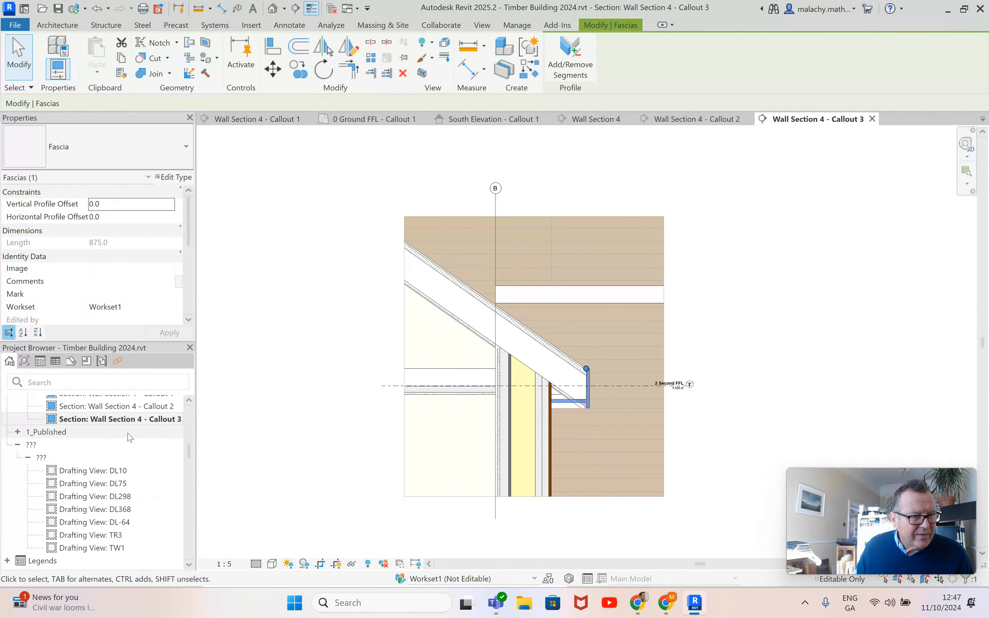
Rename sheet A106 as Wall Details, keeping its number
scroll(127, 441, down, 2)
scroll(125, 437, down, 2)
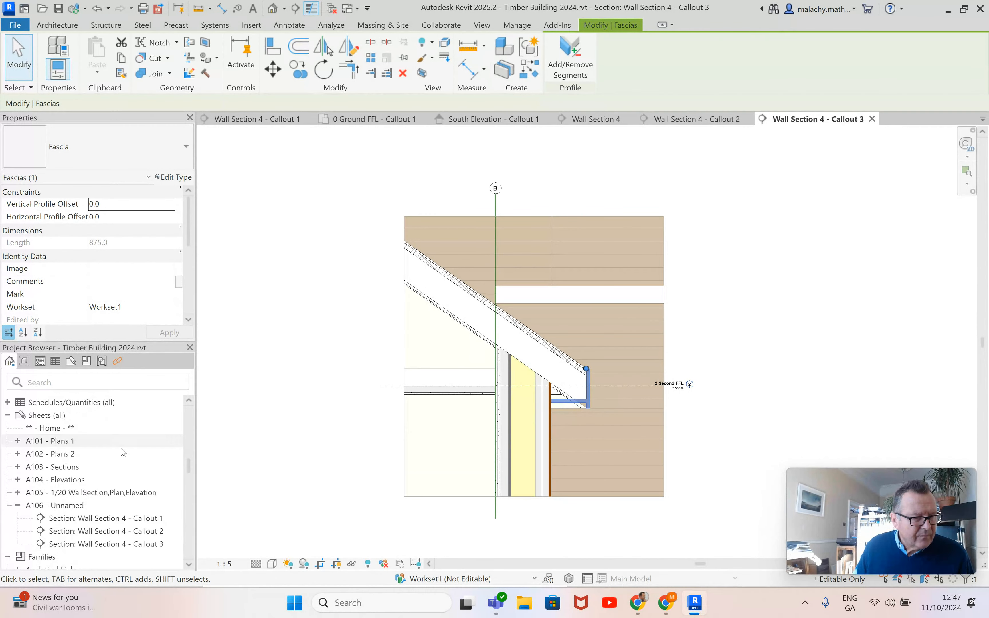
double_click(72, 504)
right_click(72, 506)
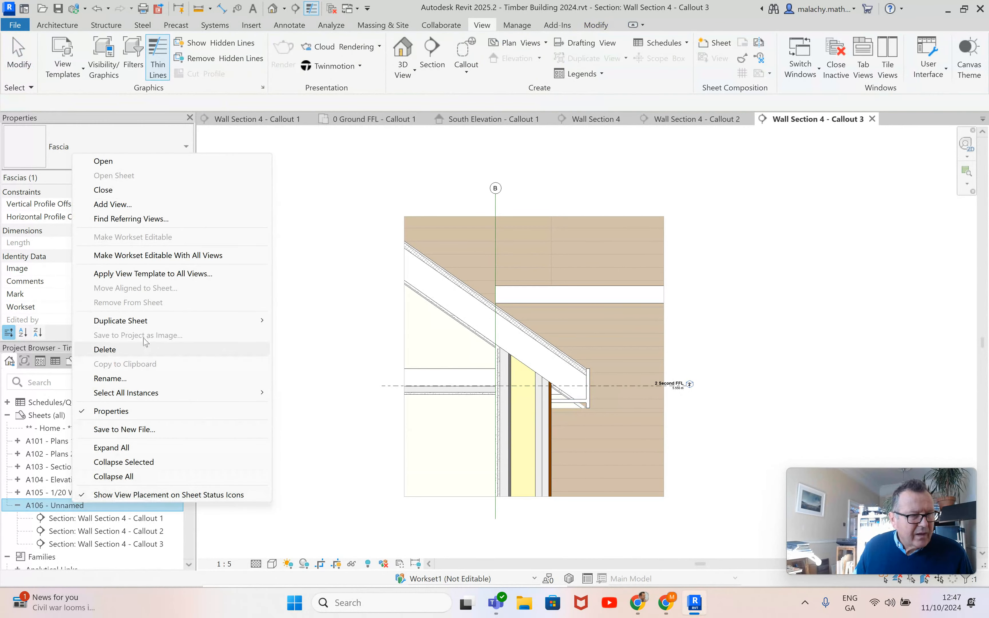
click(108, 378)
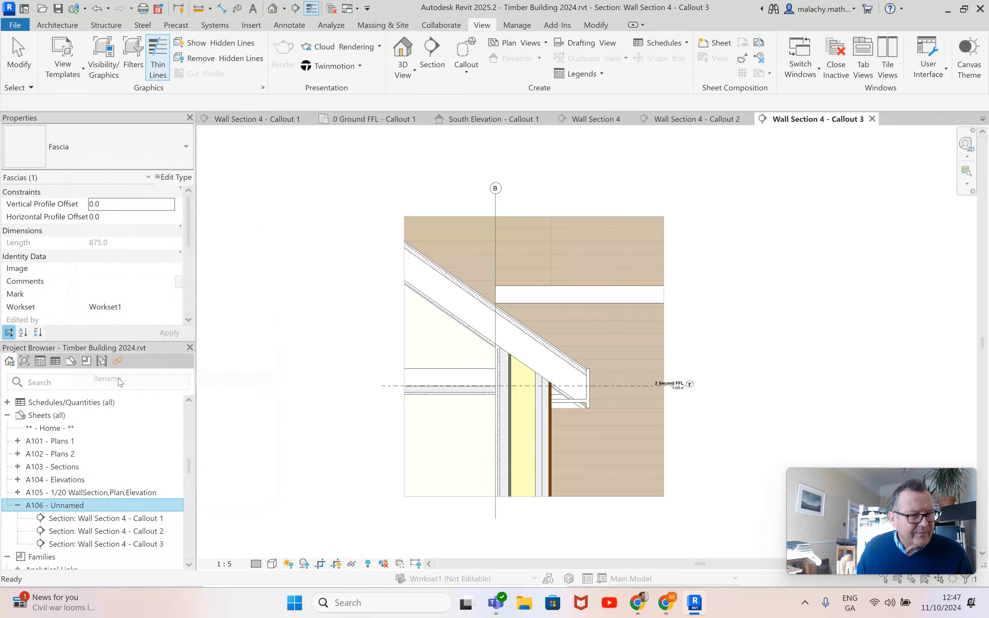
drag(433, 317, 372, 312)
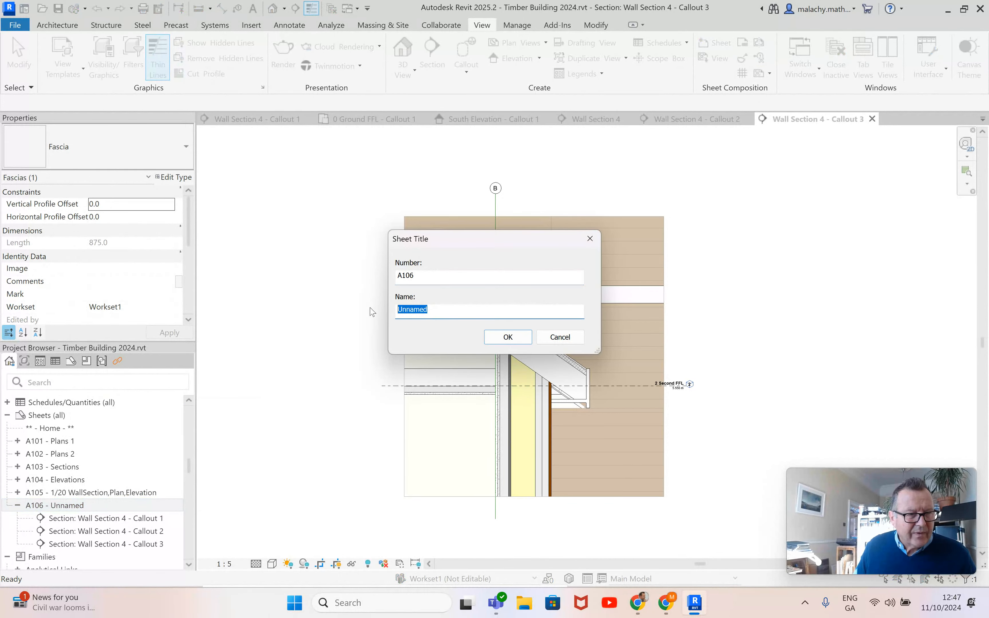
text(Details)
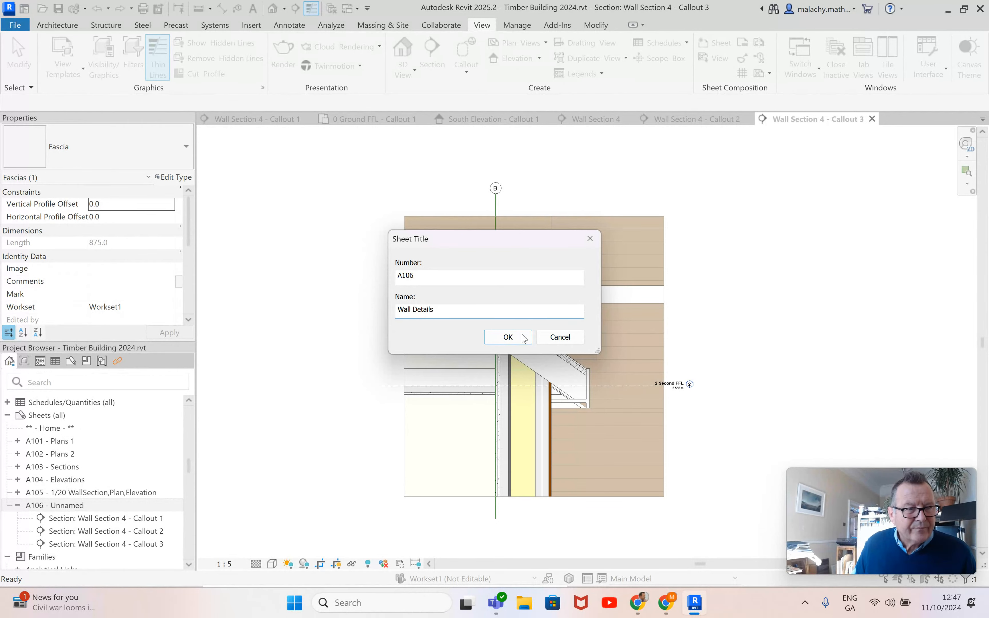
click(508, 337)
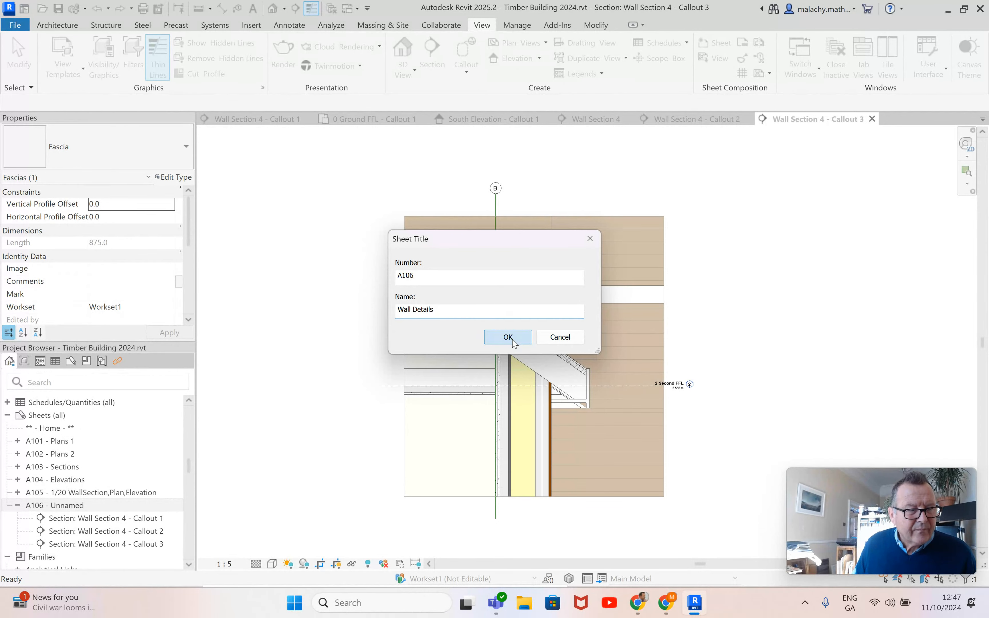
Open sheet A106 and change the Callout 3 viewport type to Title No Line w Detail Ref
double_click(70, 507)
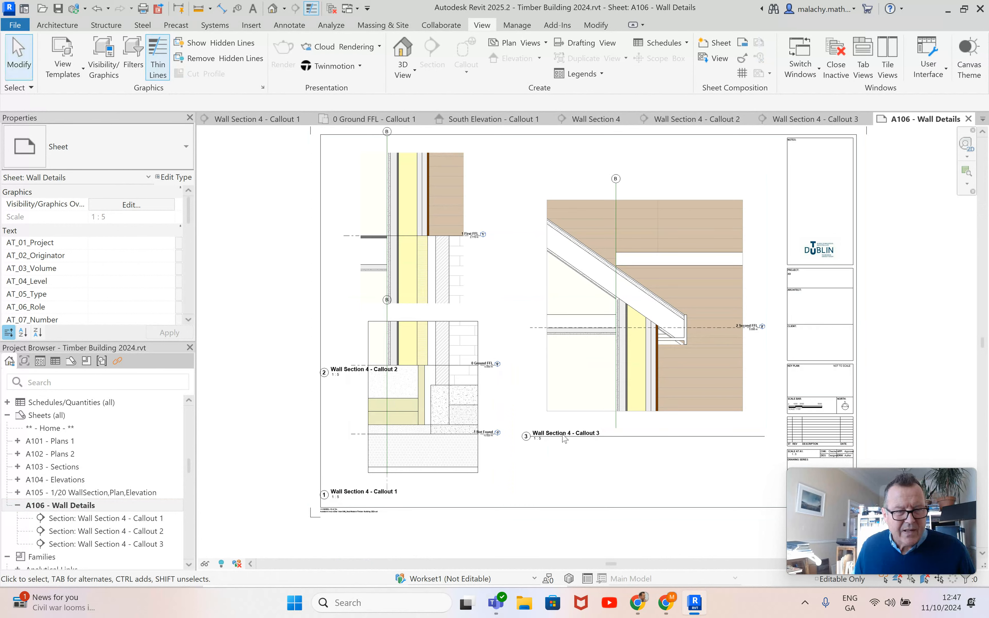
click(564, 438)
click(139, 152)
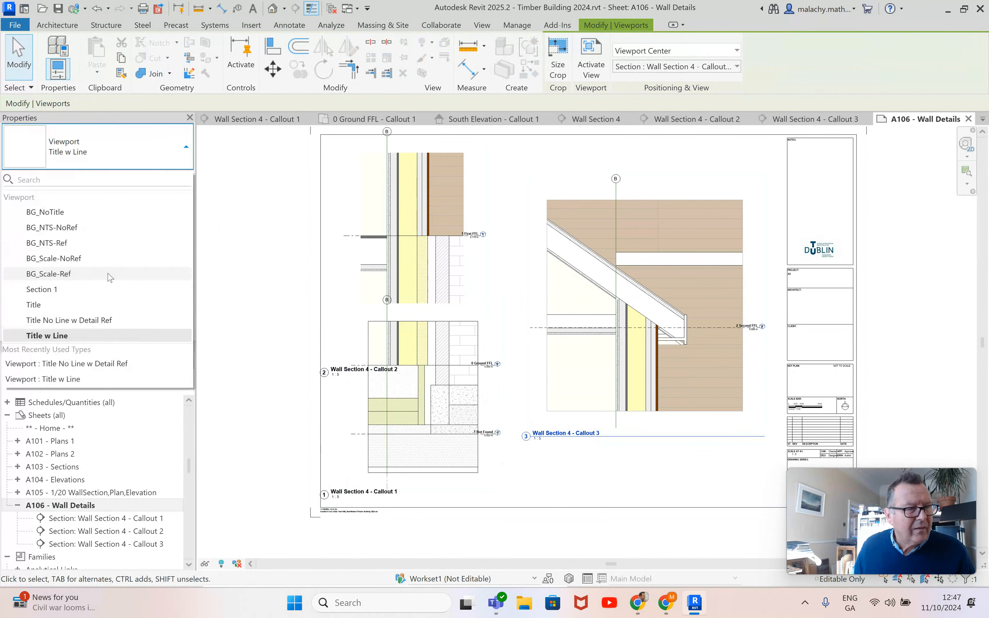
click(80, 320)
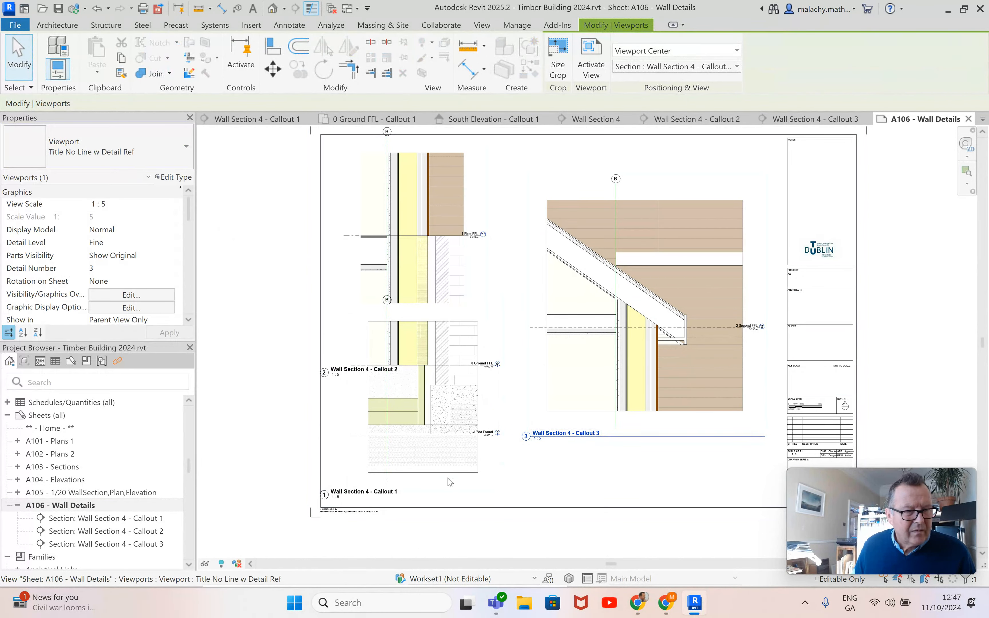
click(564, 473)
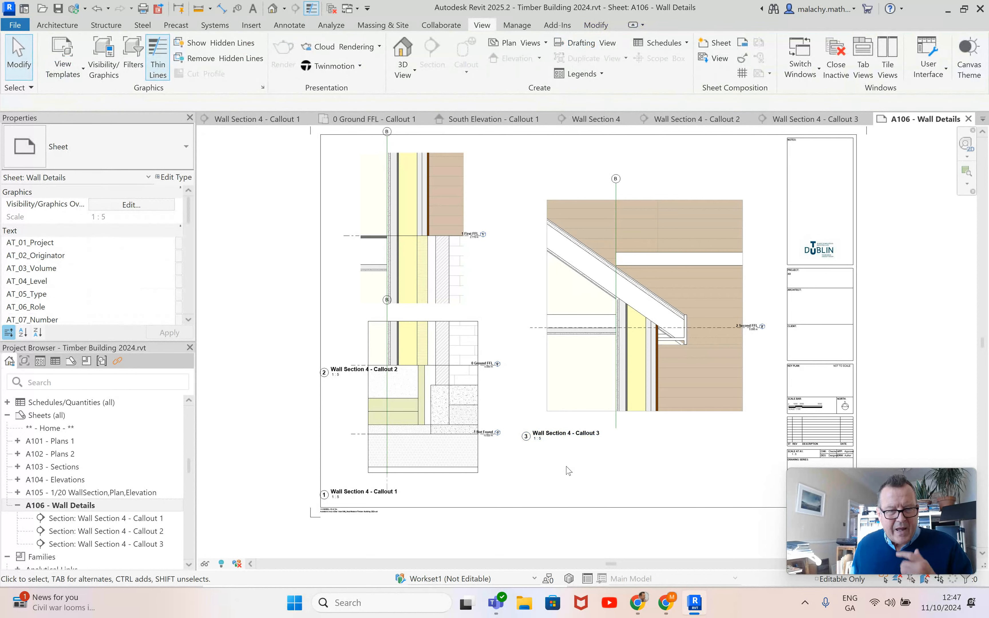
Set the sheet's AT_01_Project parameter to Pro 2 and AT_02_Originator to 831
scroll(570, 468, down, 2)
middle_drag(559, 453, 555, 444)
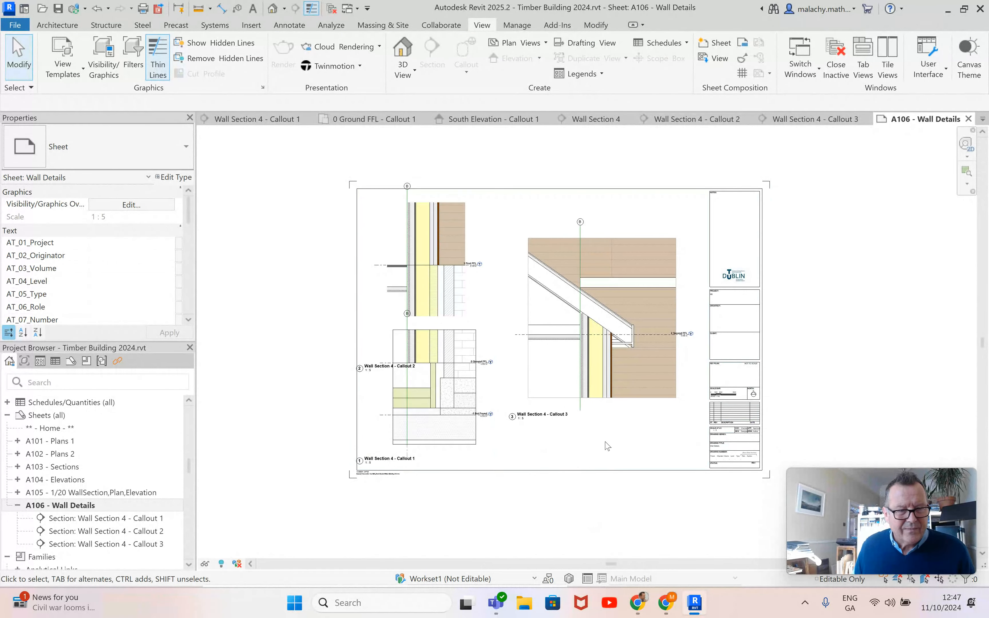
click(171, 242)
click(171, 242)
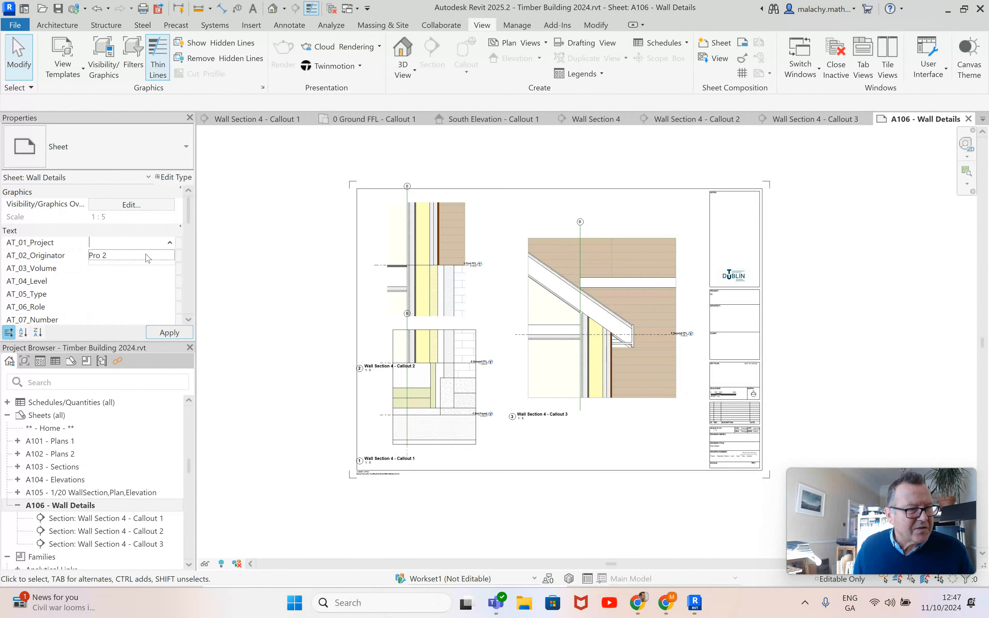
click(146, 255)
click(170, 255)
click(170, 255)
click(153, 269)
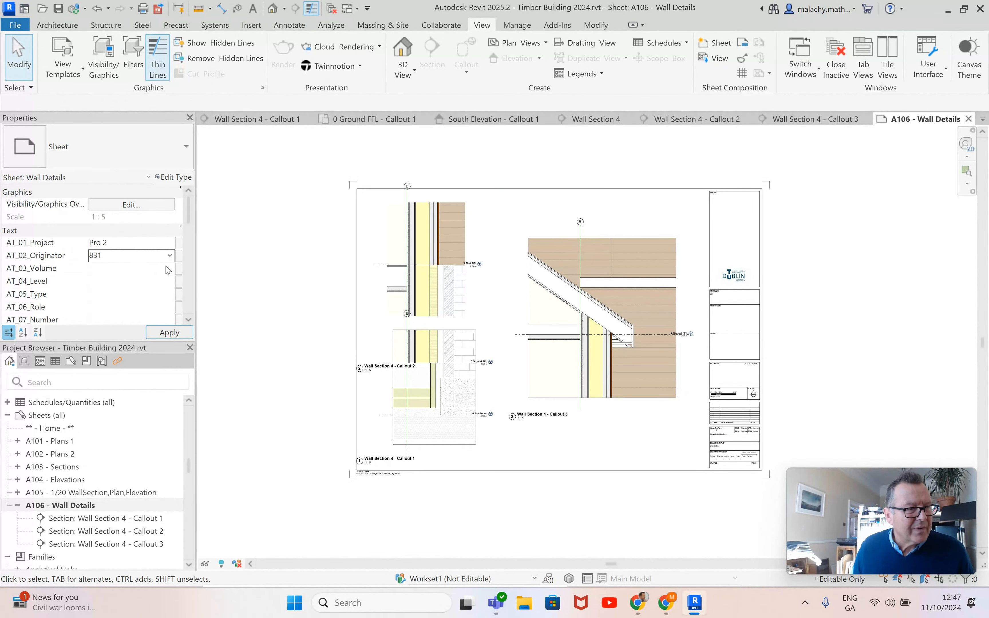
Set both AT_03_Volume and AT_04_Level of the sheet to XX
click(170, 268)
click(169, 268)
click(152, 280)
click(170, 280)
click(170, 281)
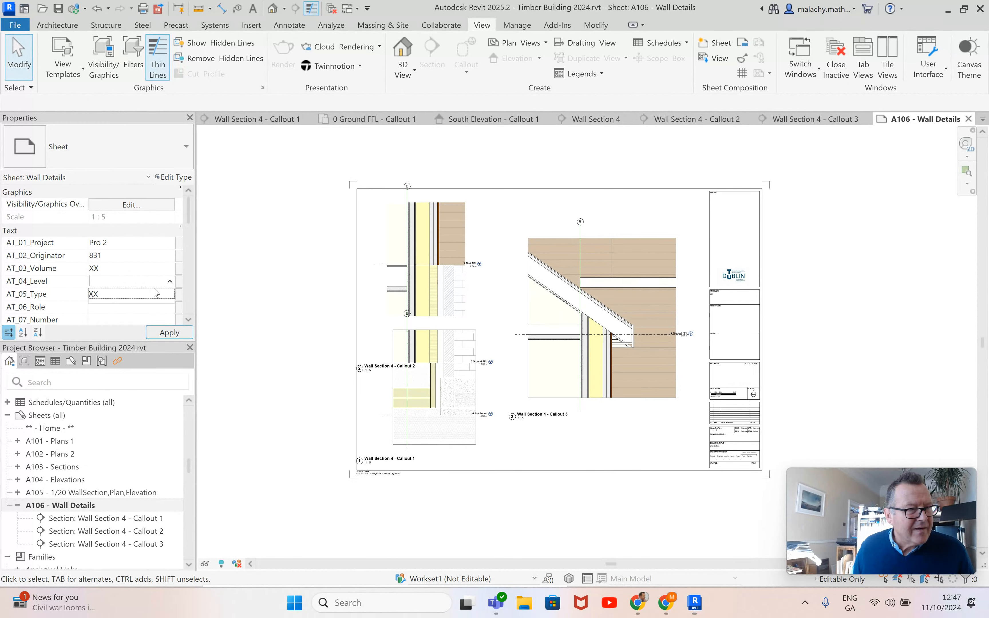
click(151, 294)
Set the sheet's AT_05_Type parameter to M3 and AT_06_Role to AT
click(170, 293)
click(170, 293)
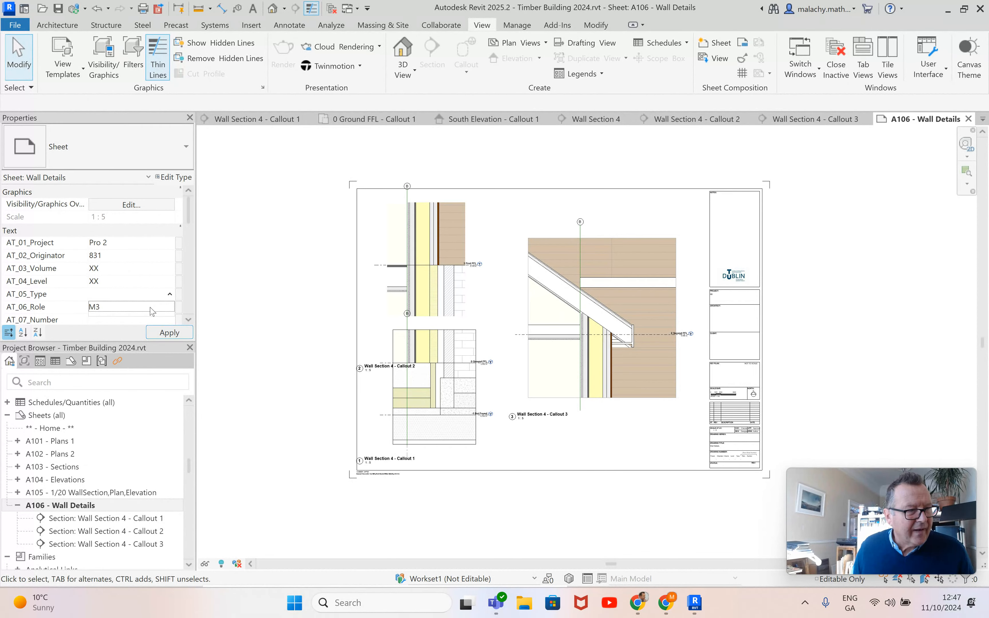
click(157, 306)
click(151, 306)
click(170, 307)
click(148, 321)
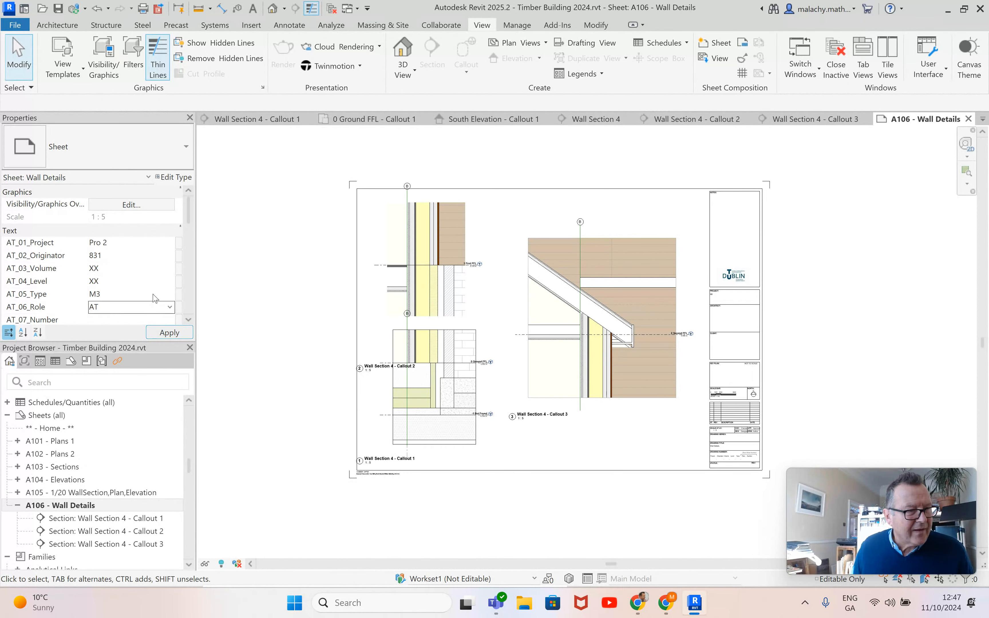
Set the sheet's AT_07_Number parameter to 0006 and AT_08_Status to 2.0
scroll(156, 294, down, 1)
click(151, 280)
click(170, 281)
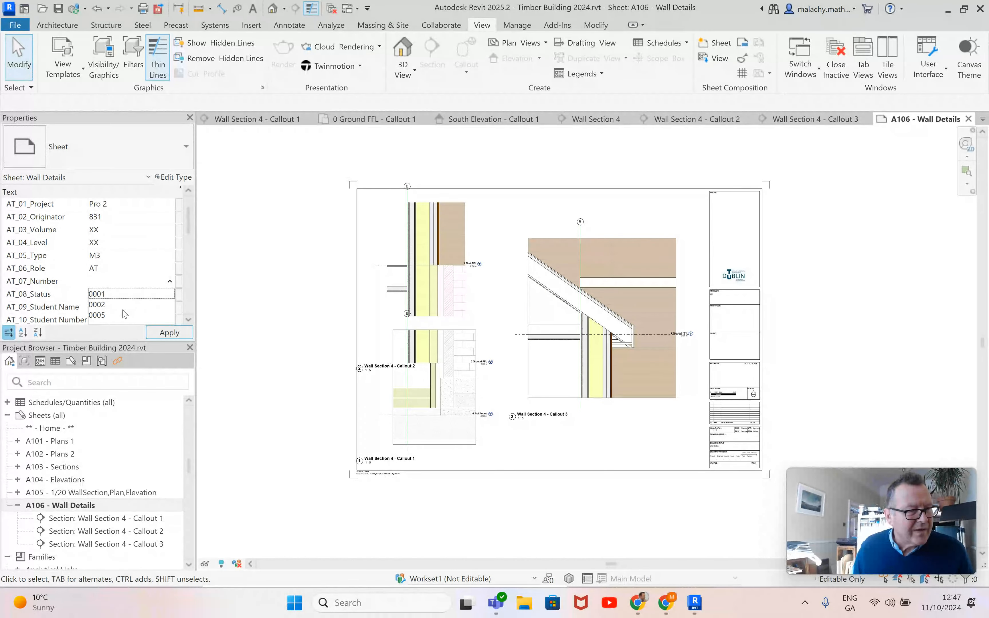
click(107, 315)
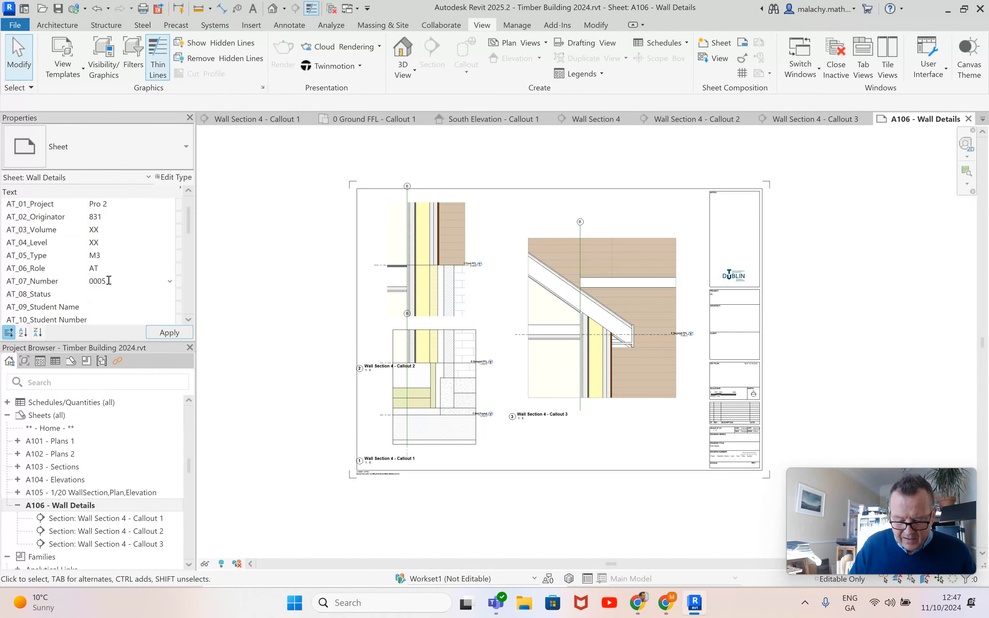
key(BackSpace)
text(6)
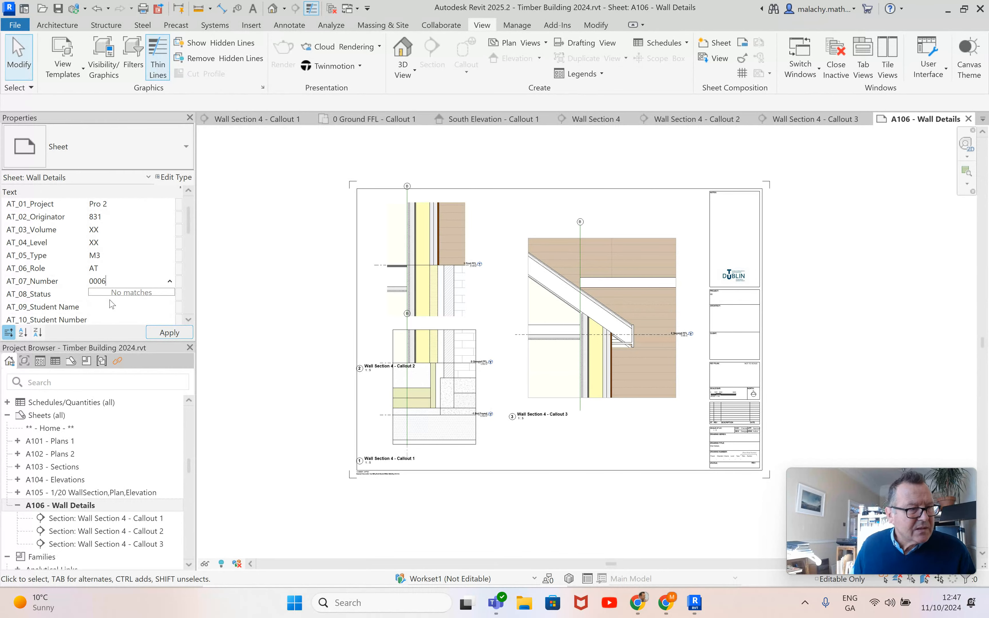
click(110, 297)
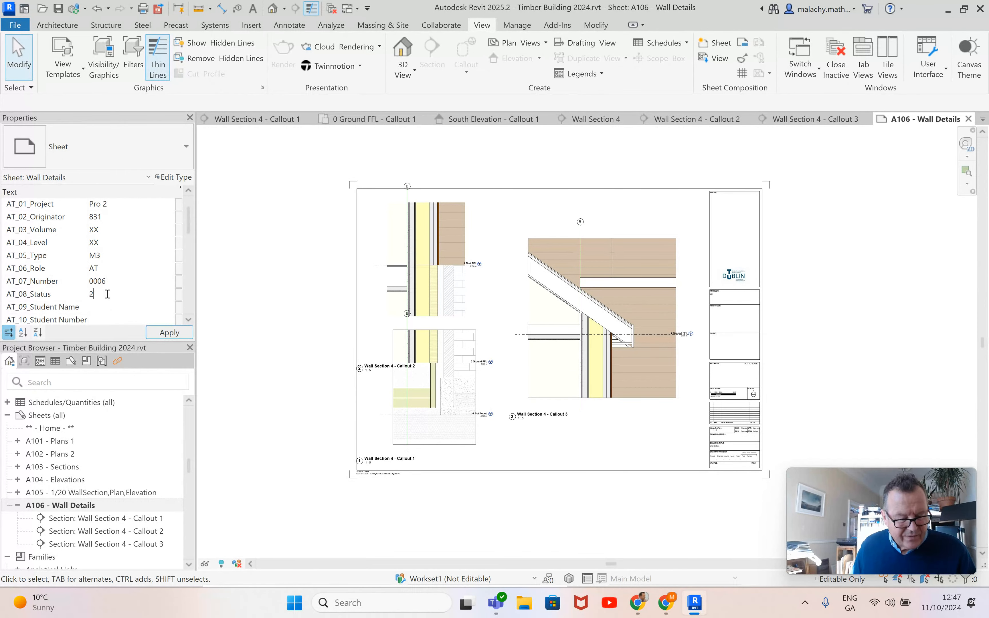
text(.0)
Fill in the student name and student number from the existing values and apply the sheet's parameter changes
click(148, 305)
click(168, 307)
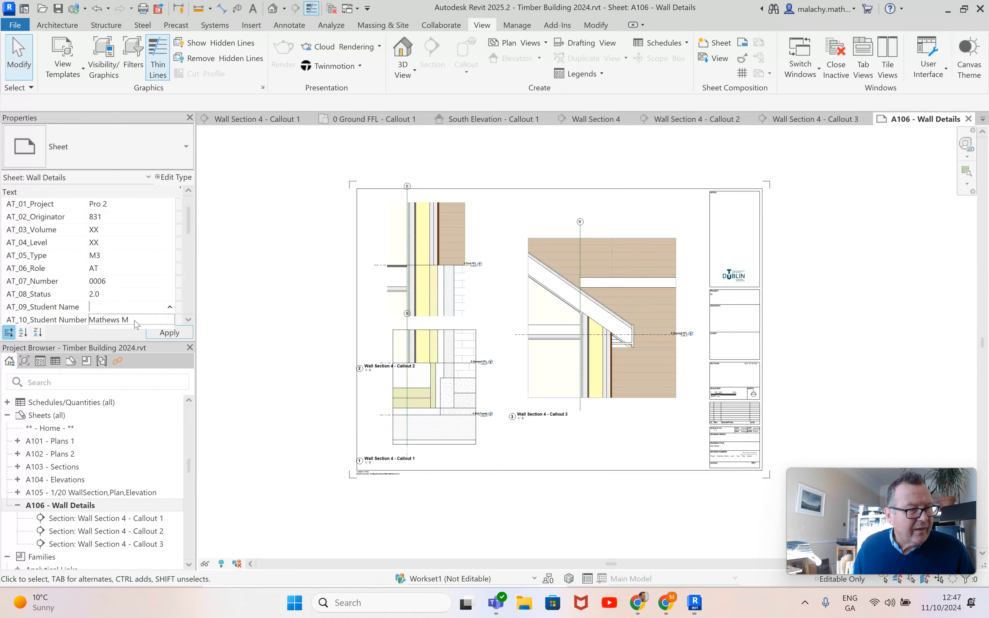
click(136, 321)
click(165, 320)
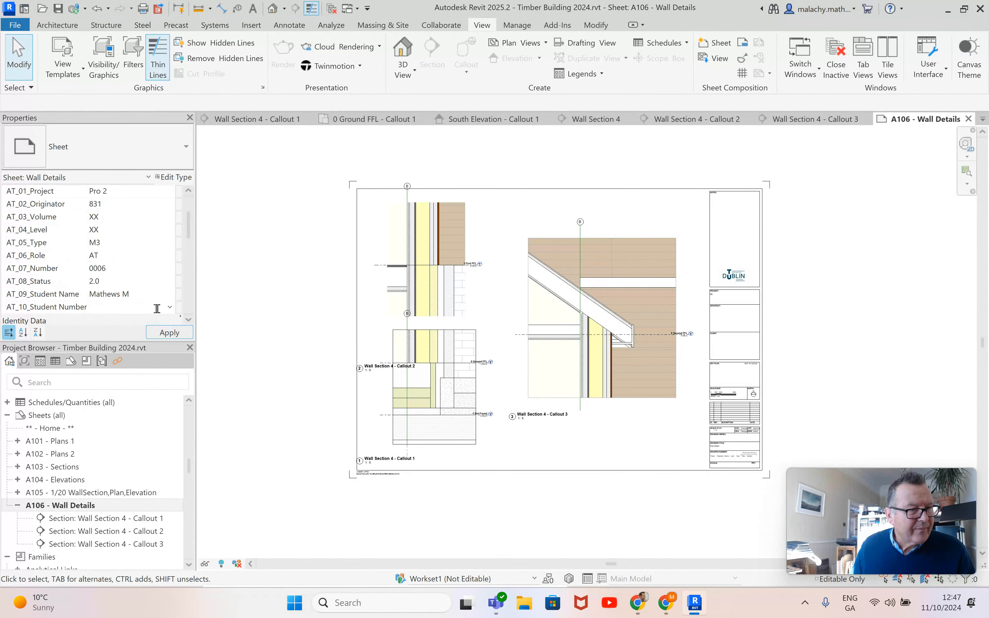
click(169, 307)
click(113, 320)
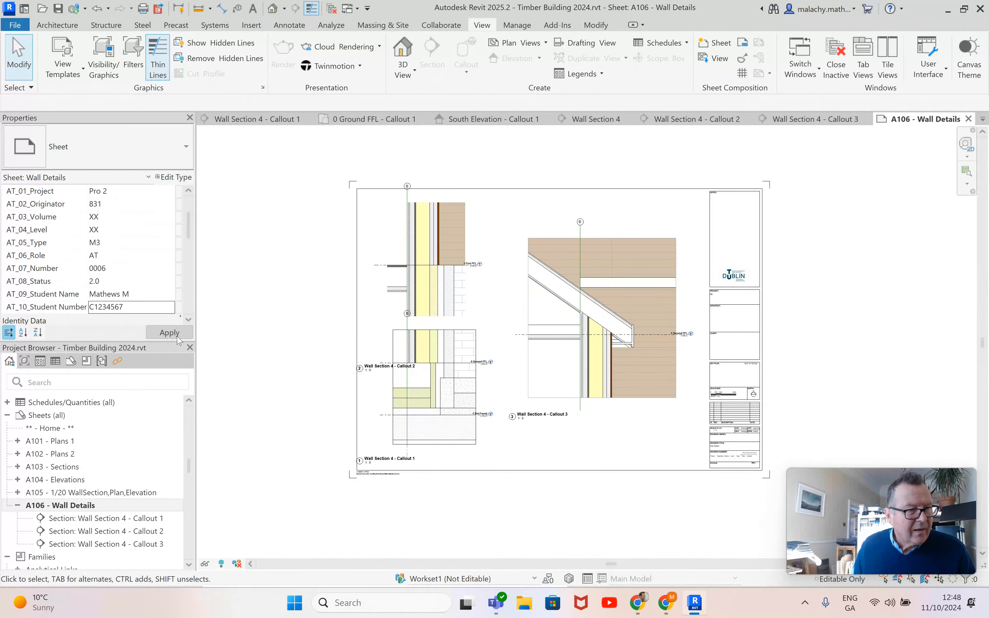
click(158, 332)
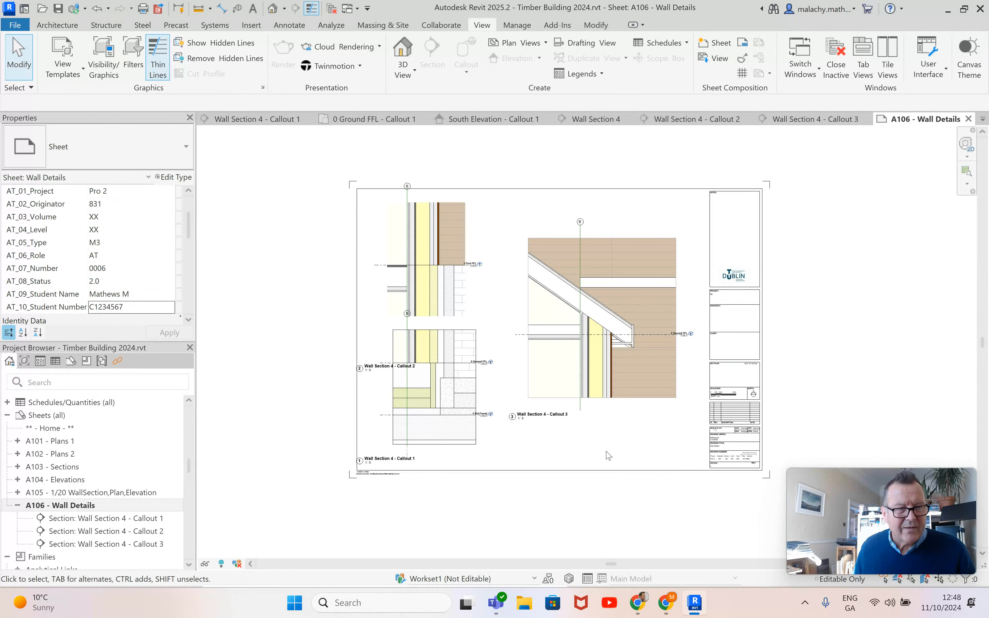